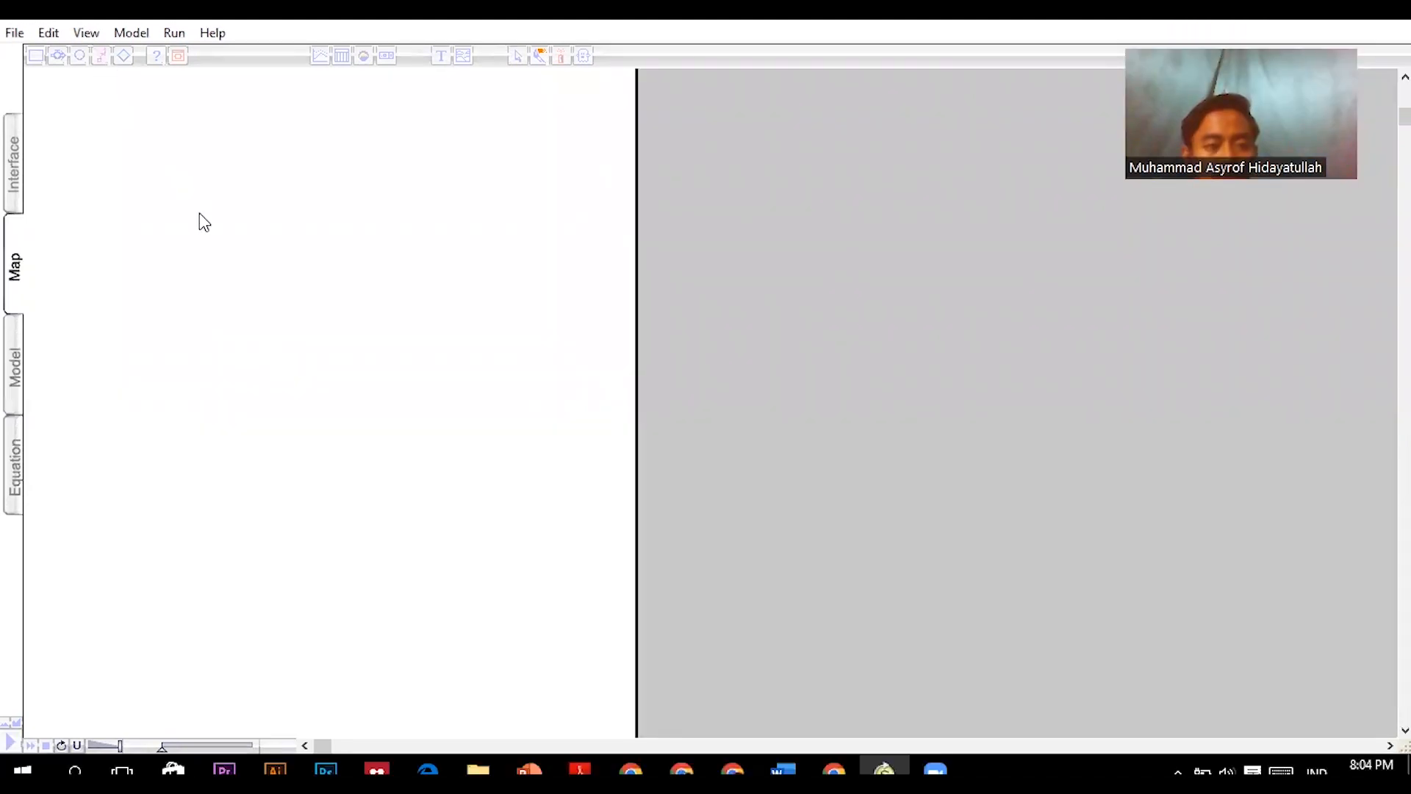
# - Place a stock in the upper part of the map and name it JUMLAH PERMINTAAN
pyautogui.click(35, 55)
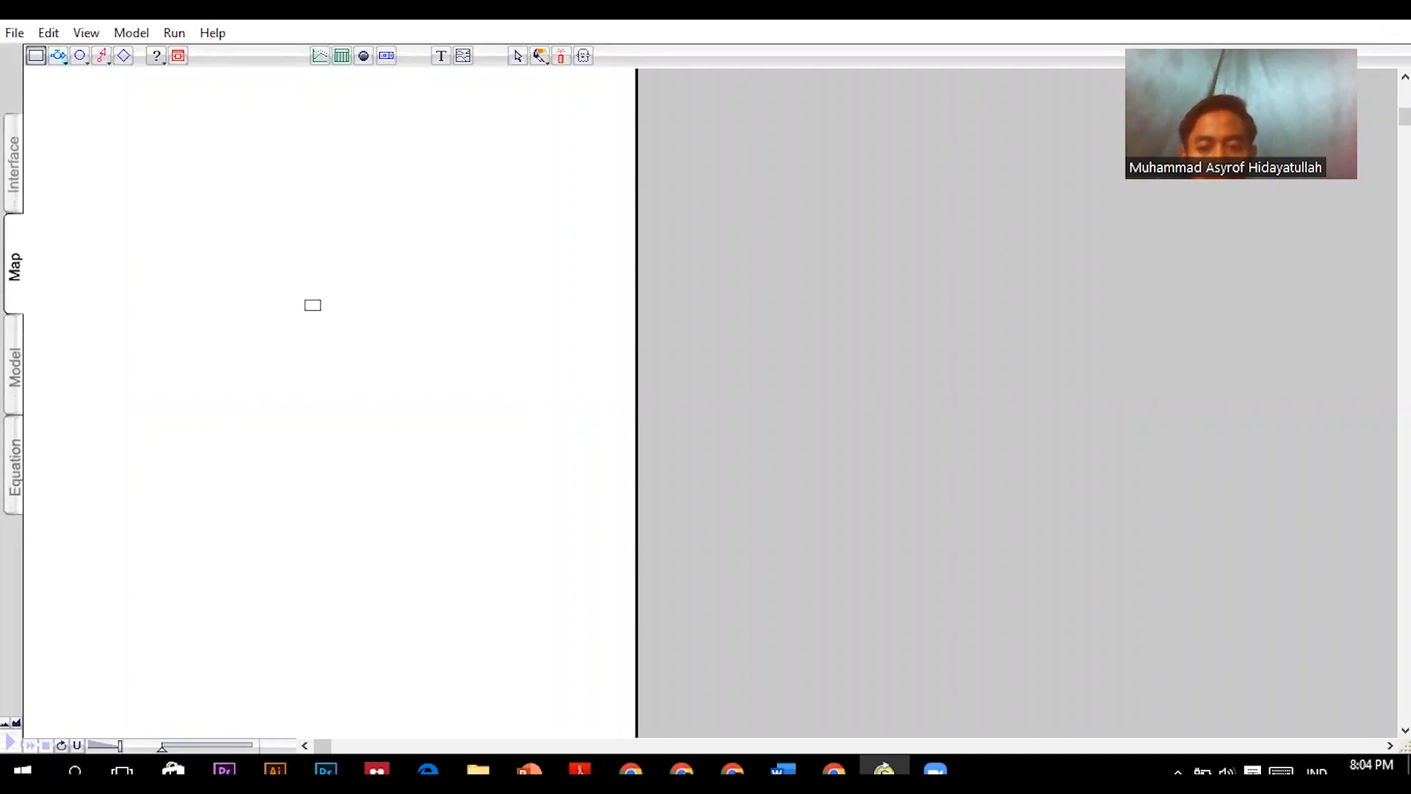
pyautogui.click(287, 218)
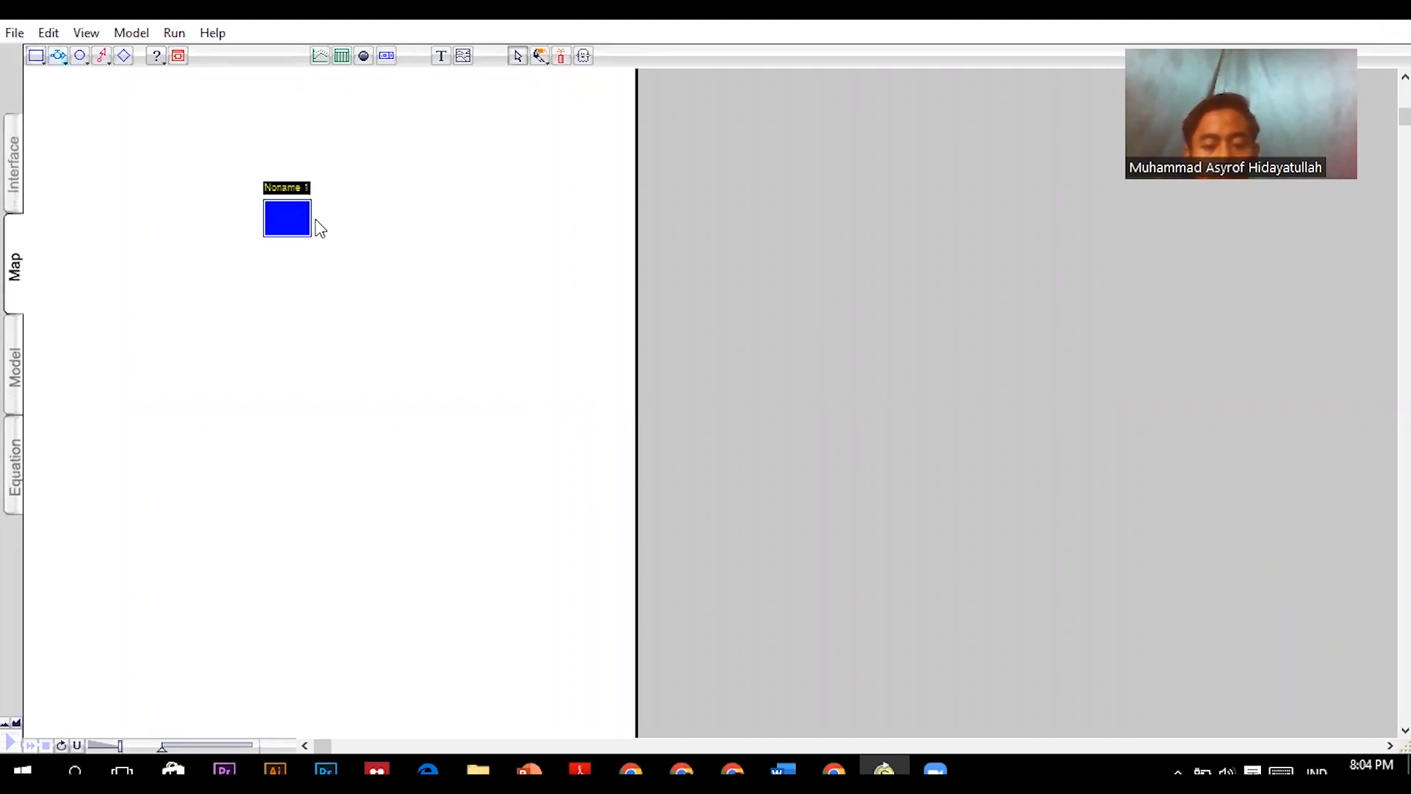
pyautogui.write('JUMLAH PERMINTAAN')
# - Add two more stocks below JUMLAH PERMINTAAN, naming the middle one STOK BENANG and the lowest one STOK KAPAS
pyautogui.click(30, 55)
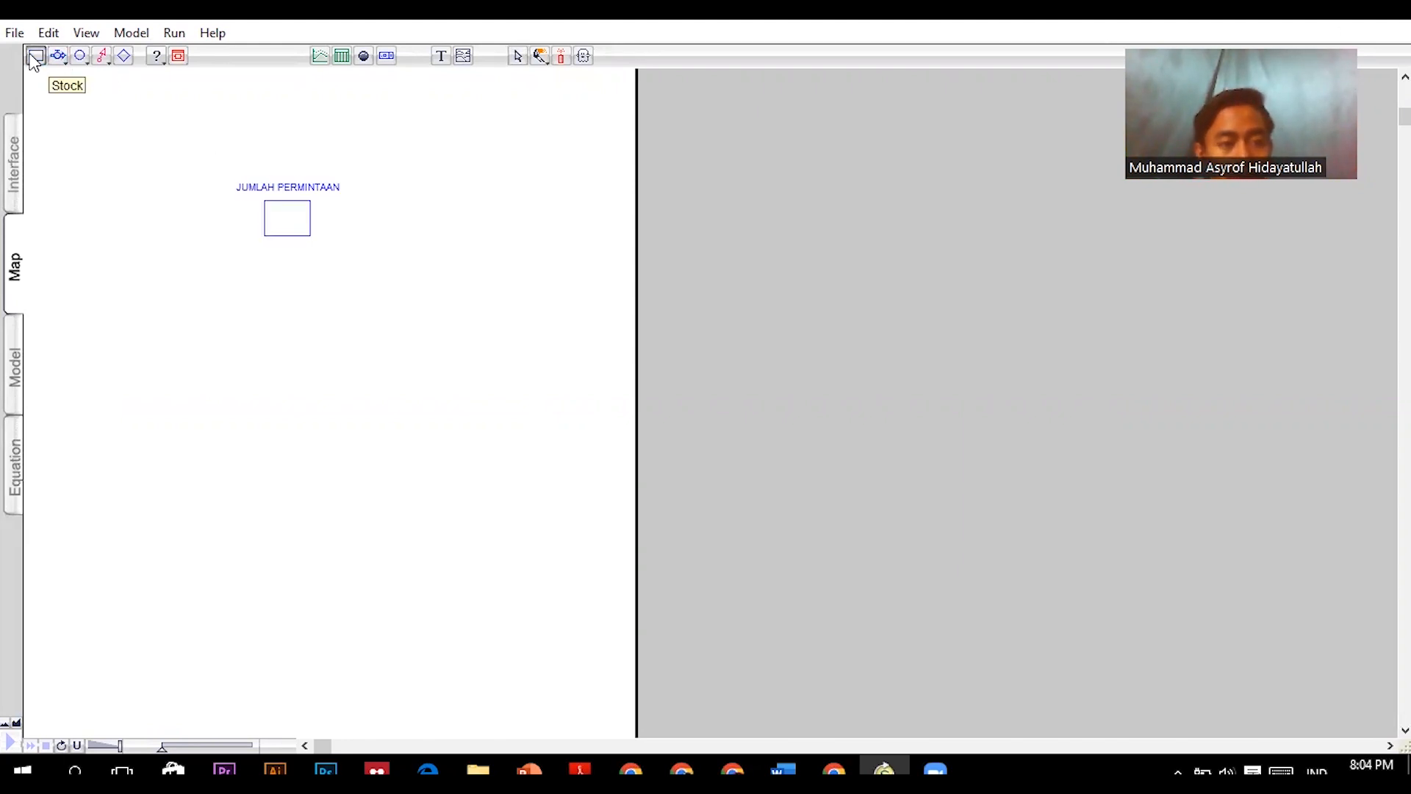
pyautogui.click(273, 440)
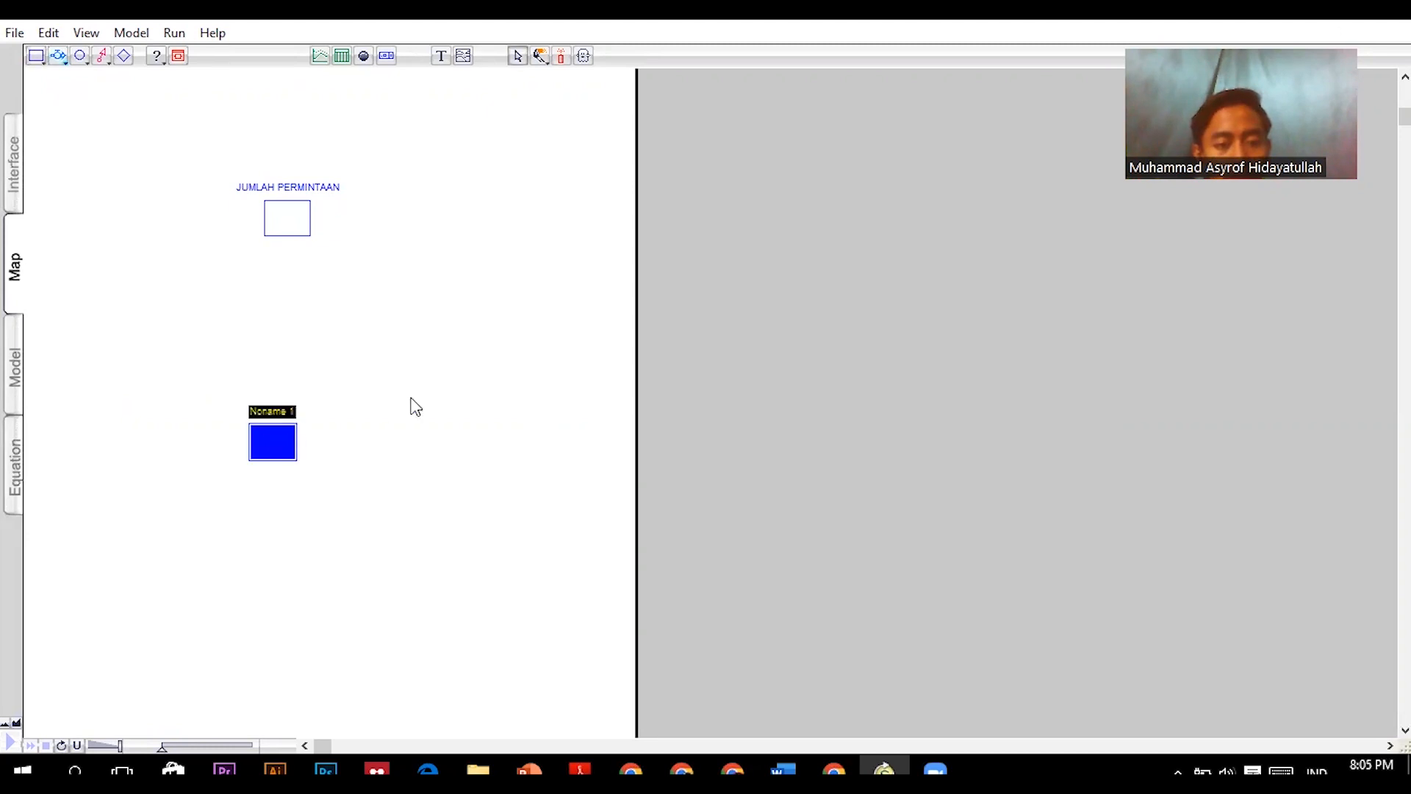
pyautogui.write('S')
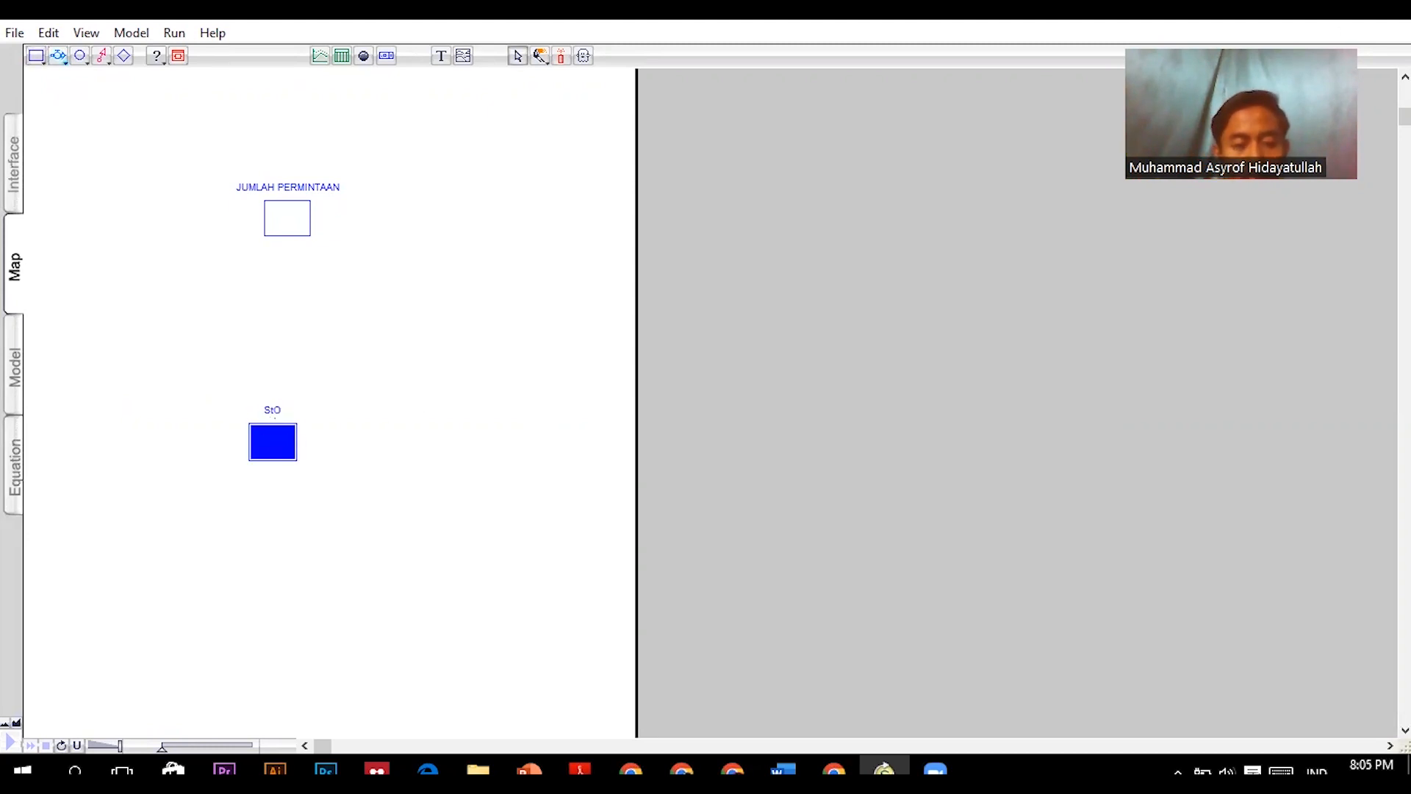
pyautogui.write('TOK BENANG')
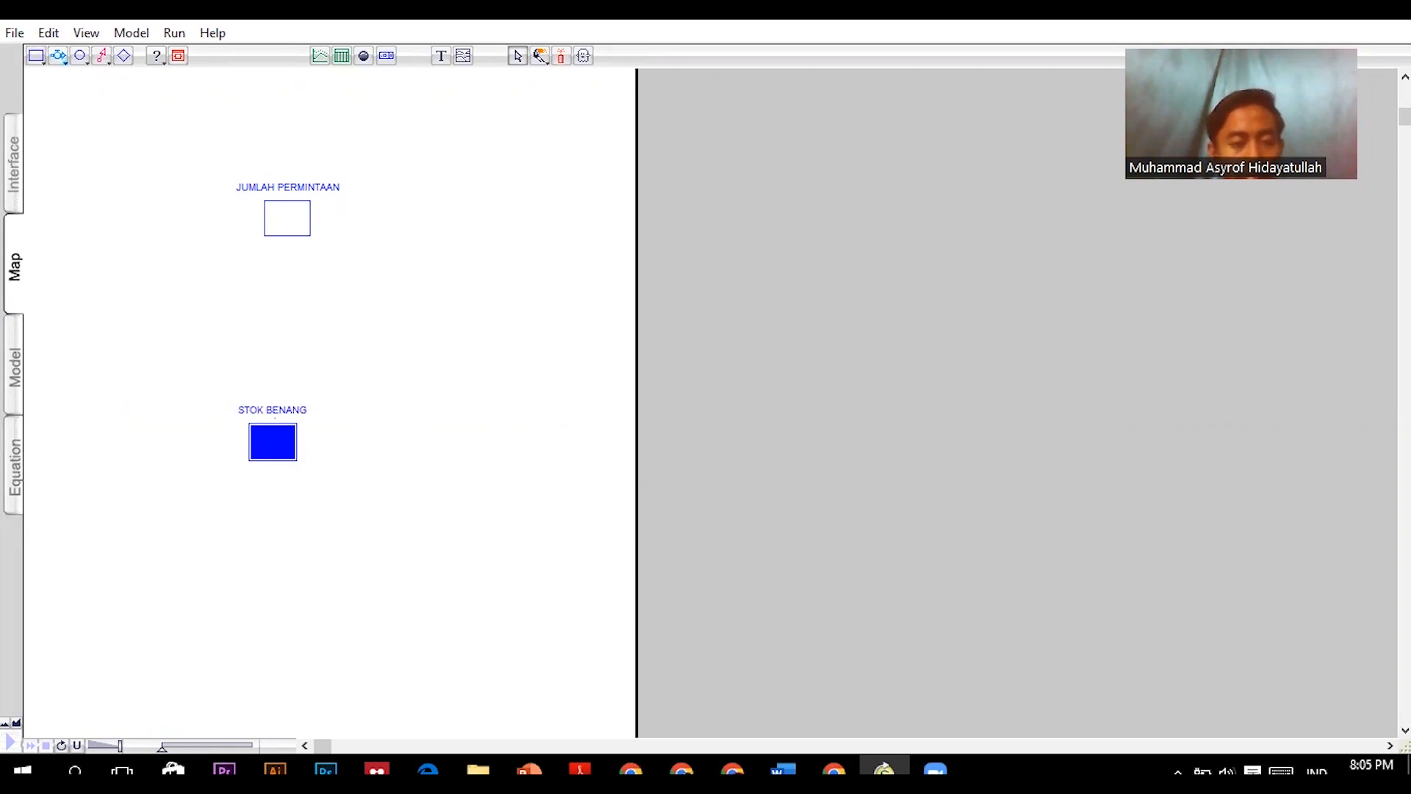
pyautogui.click(35, 56)
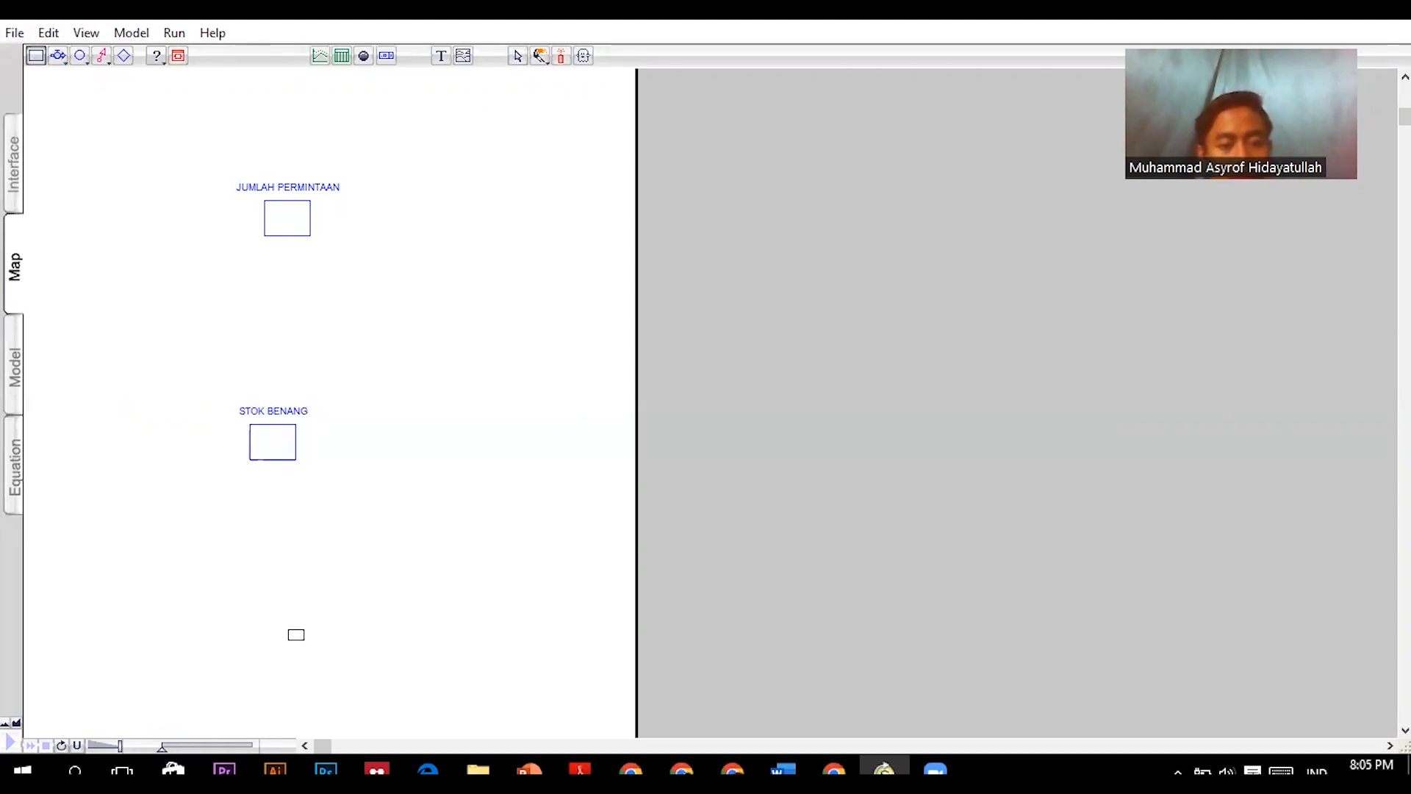
pyautogui.click(291, 625)
pyautogui.write('STOK KAPAS')
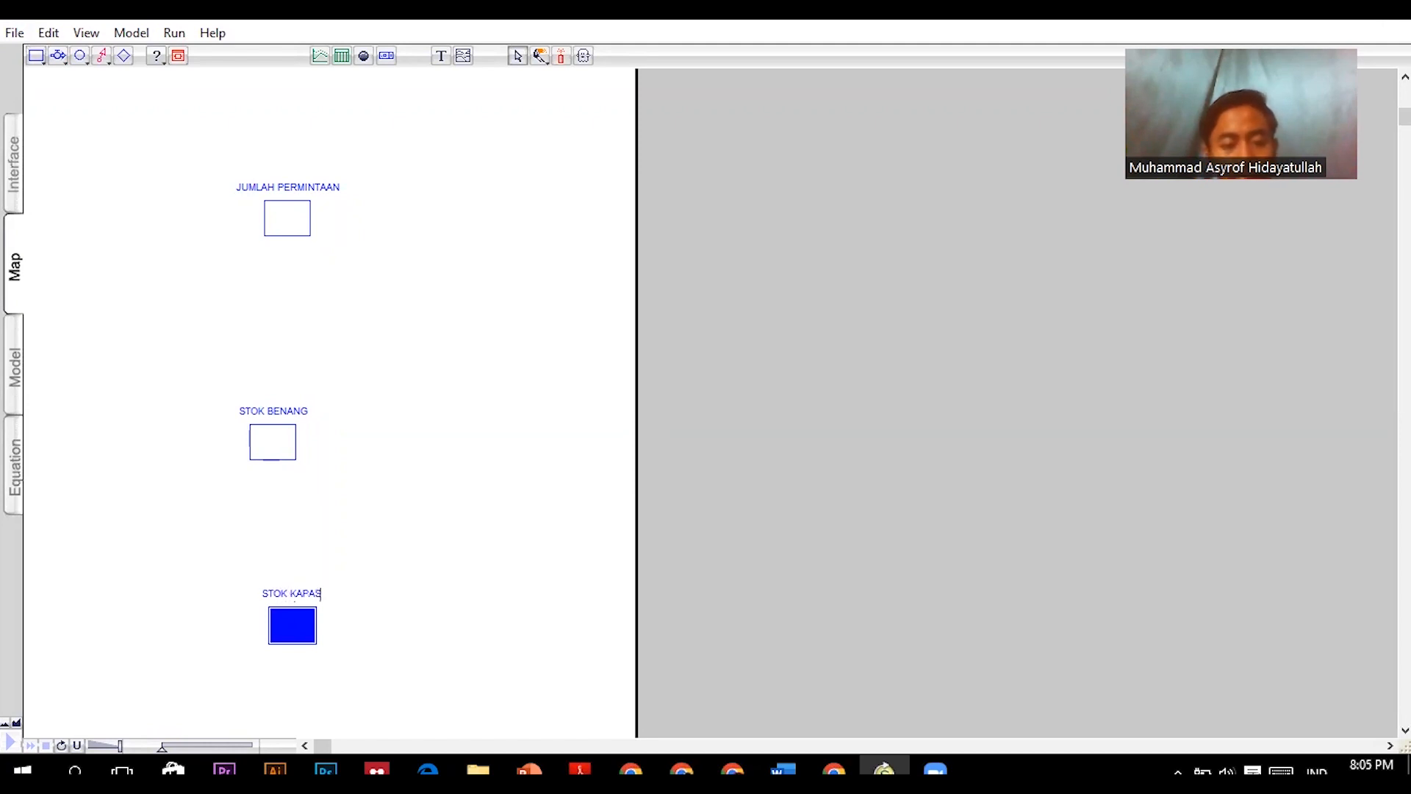
# - Draw an inflow from a cloud into the JUMLAH PERMINTAAN stock and name it PENINGKATAN PEMAKAIAN
pyautogui.click(59, 55)
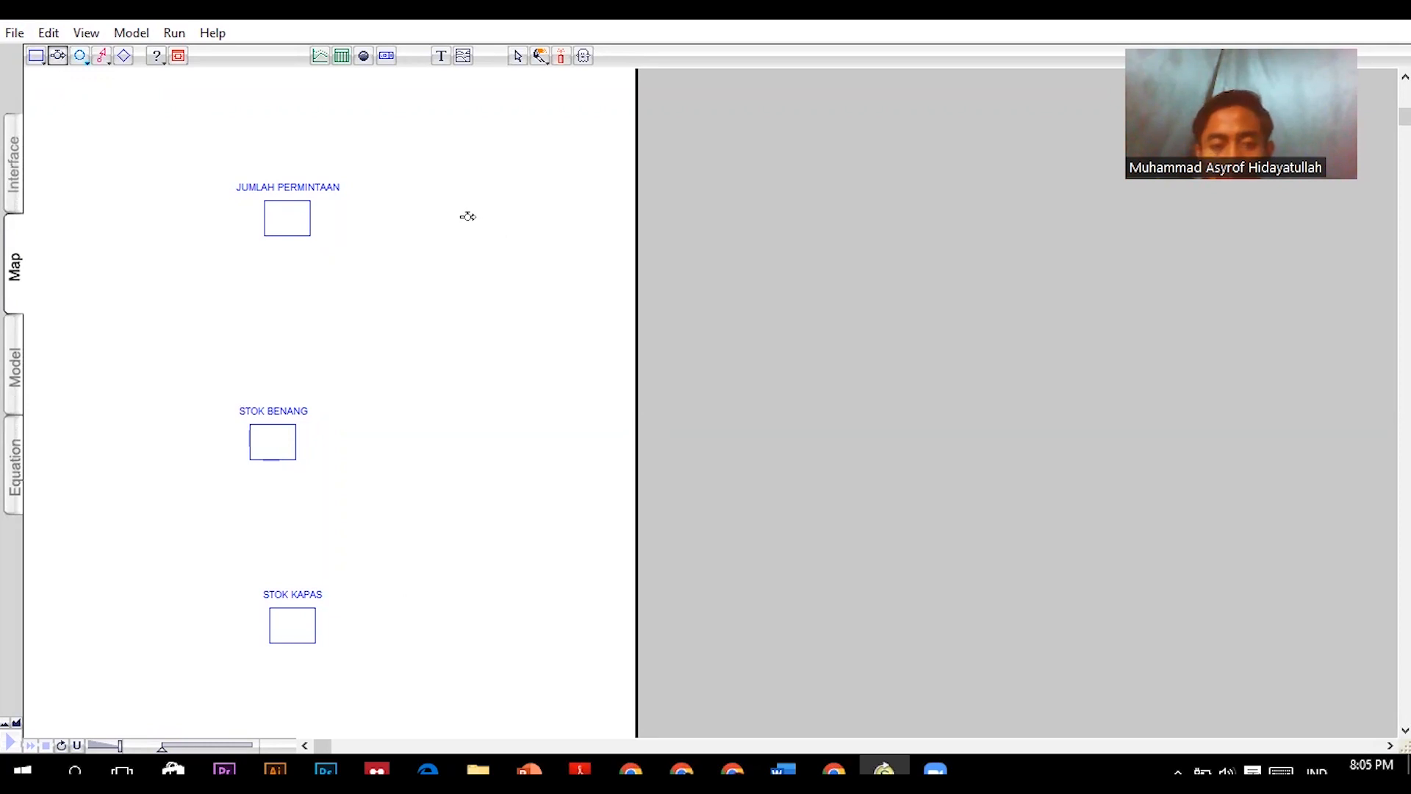
pyautogui.moveTo(471, 222); pyautogui.dragTo(294, 222)
pyautogui.write('PENINGKATAN PEMAKAIAN')
pyautogui.moveTo(478, 221); pyautogui.dragTo(524, 223)
# - Draw an outflow from the JUMLAH PERMINTAAN stock to a cloud and name it PENURUNAN DAYA BELI
pyautogui.click(57, 55)
pyautogui.moveTo(285, 212); pyautogui.dragTo(59, 218)
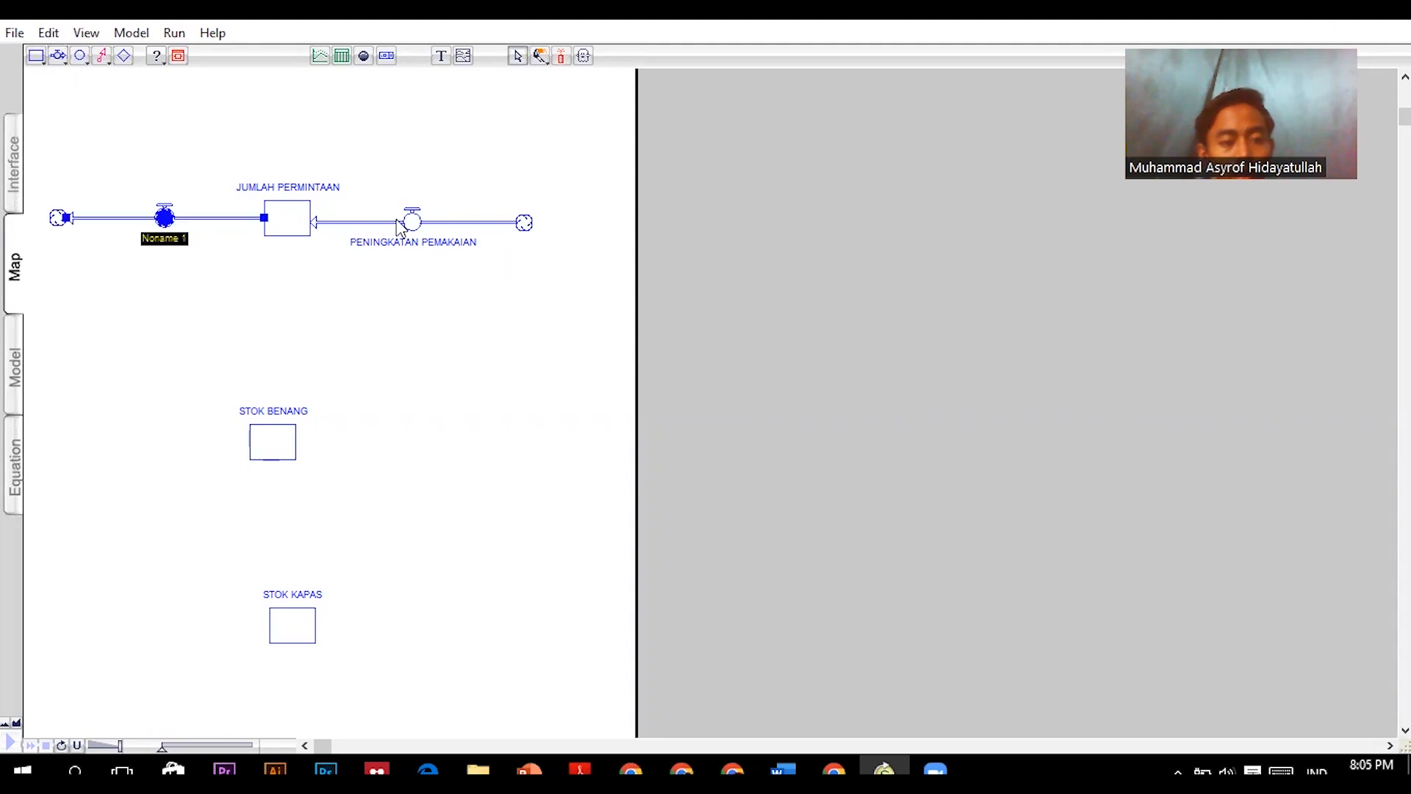
pyautogui.write('PENURUNAN DAYA BELI')
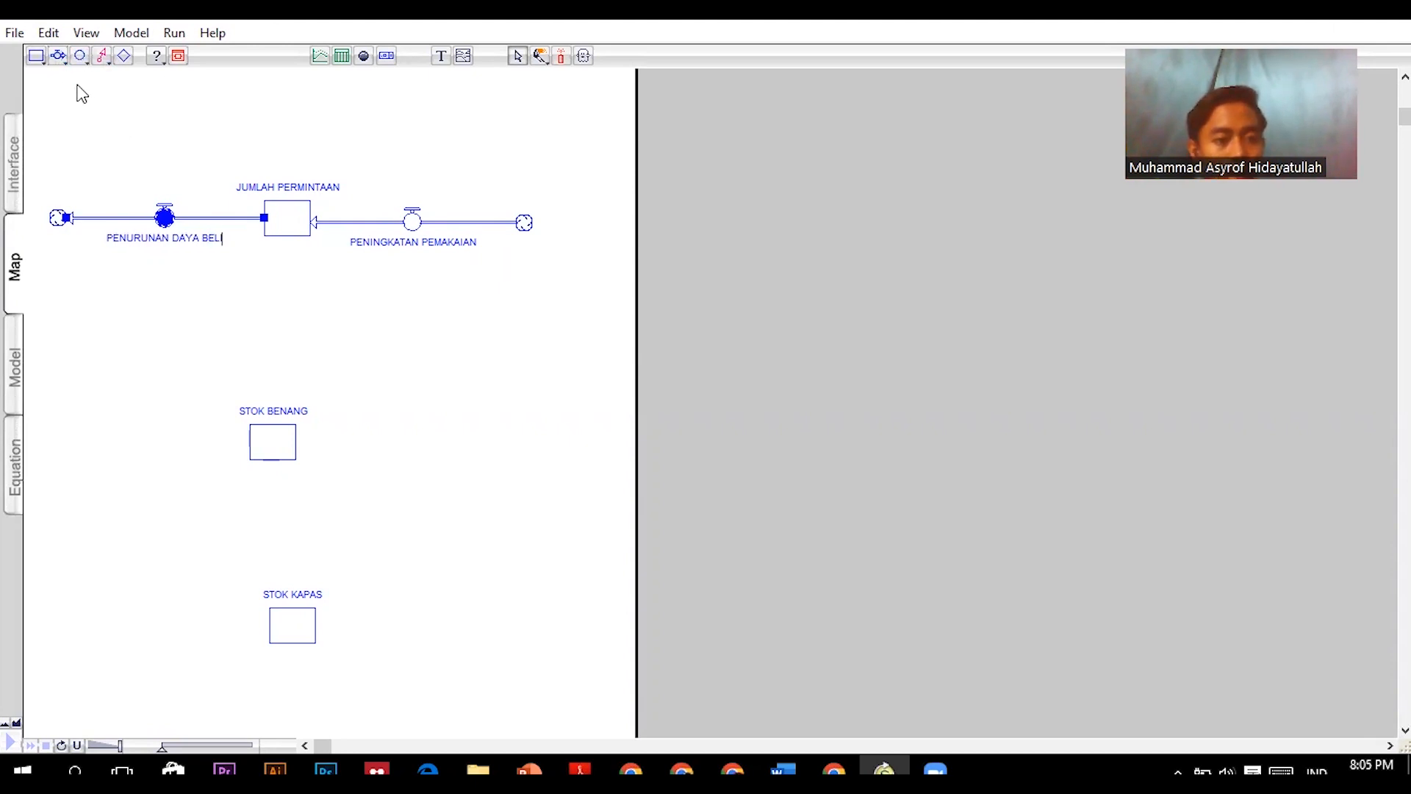
# - Draw an inflow from a cloud into the STOK BENANG stock and name it PRODUKSI BENANG
pyautogui.click(58, 56)
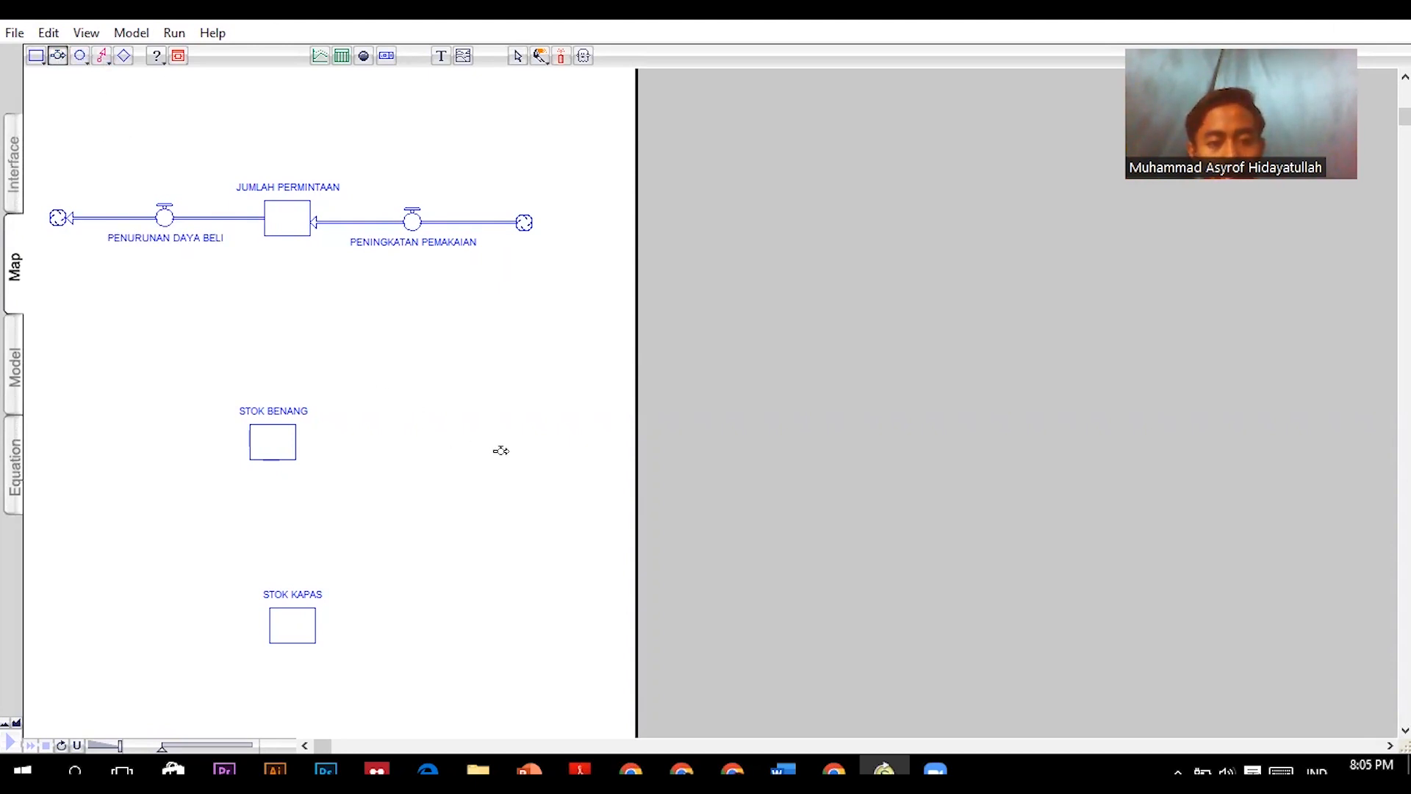
pyautogui.moveTo(523, 443); pyautogui.dragTo(272, 450)
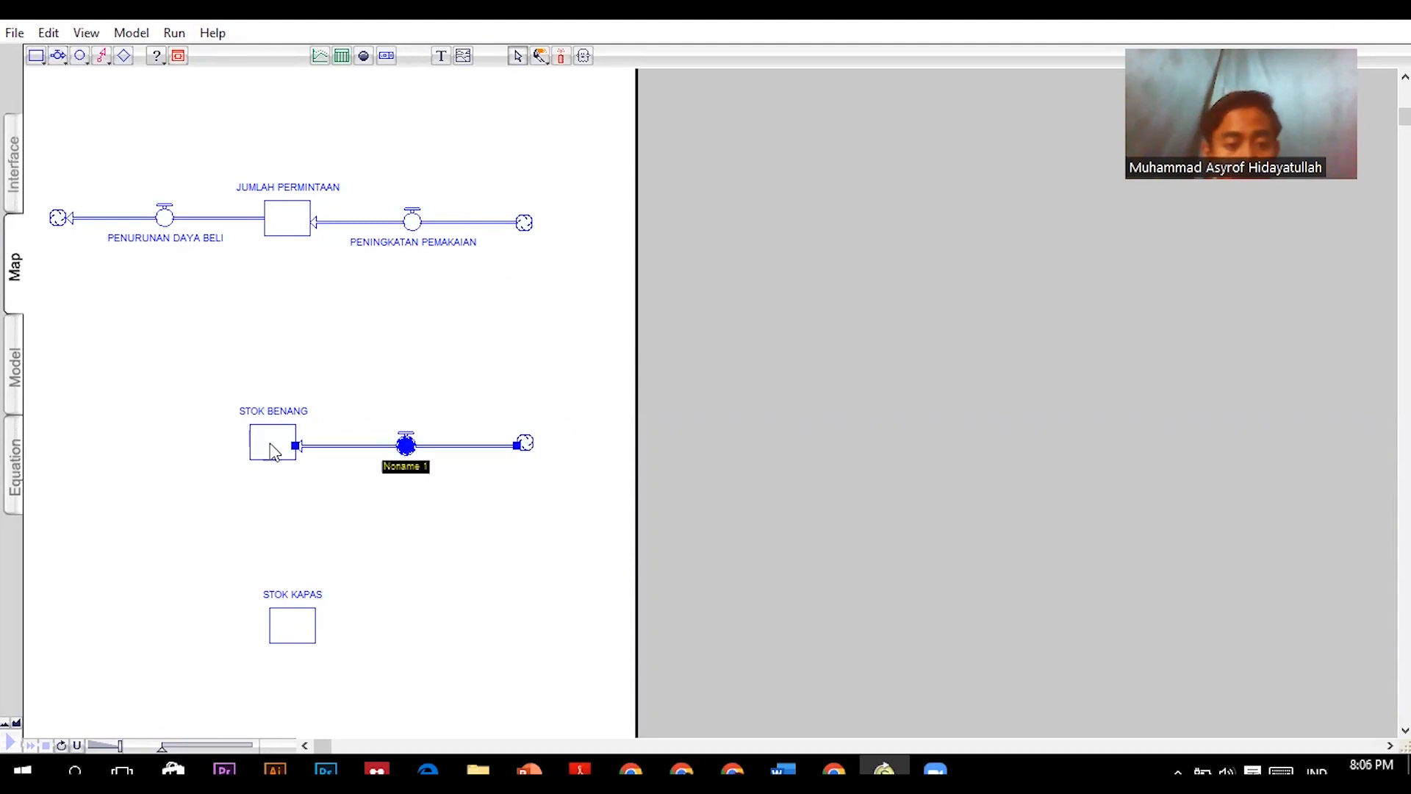
pyautogui.write('PRODUKSI BENANG')
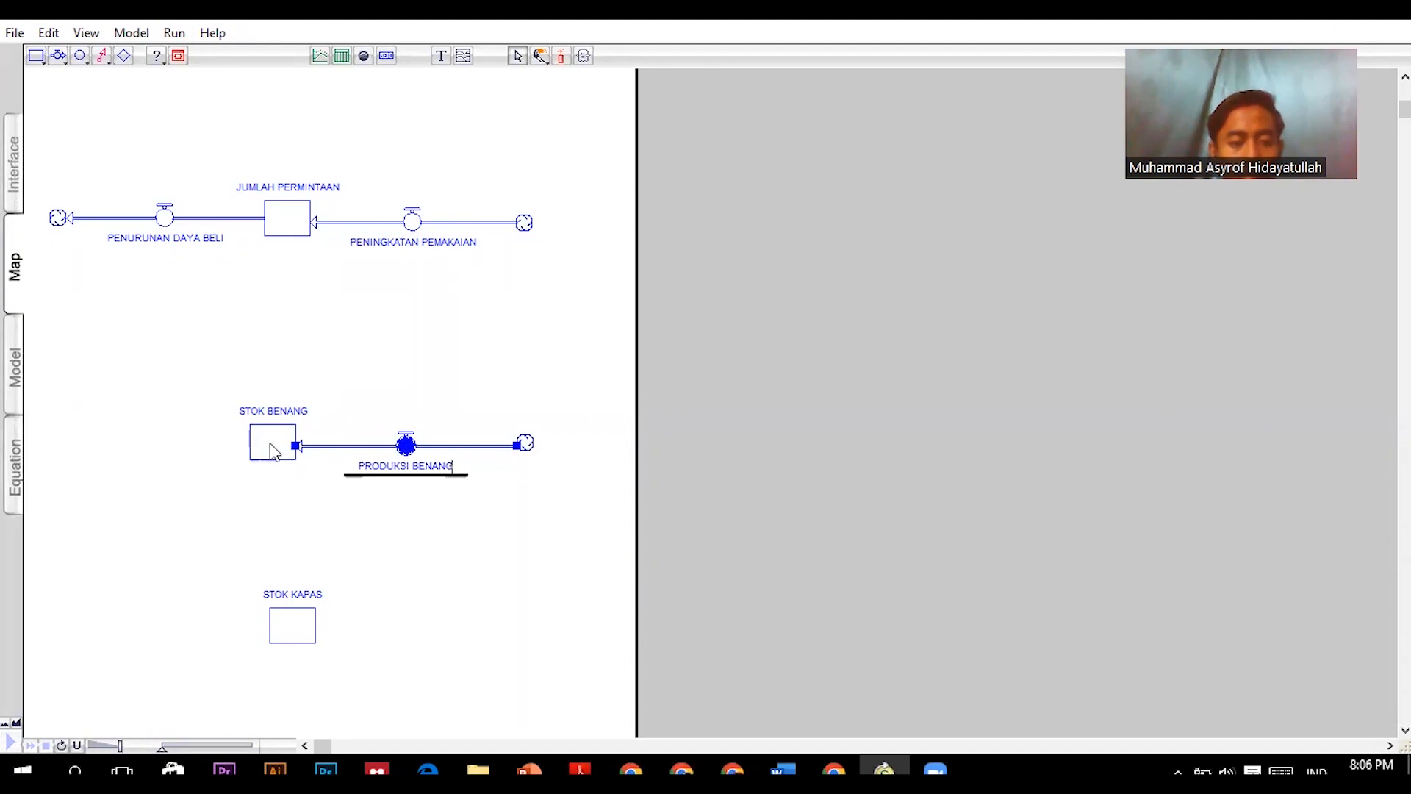
pyautogui.press('Return')
# - Draw an outflow from the STOK BENANG stock to a cloud and name it KONSUMSI BENANG
pyautogui.click(57, 55)
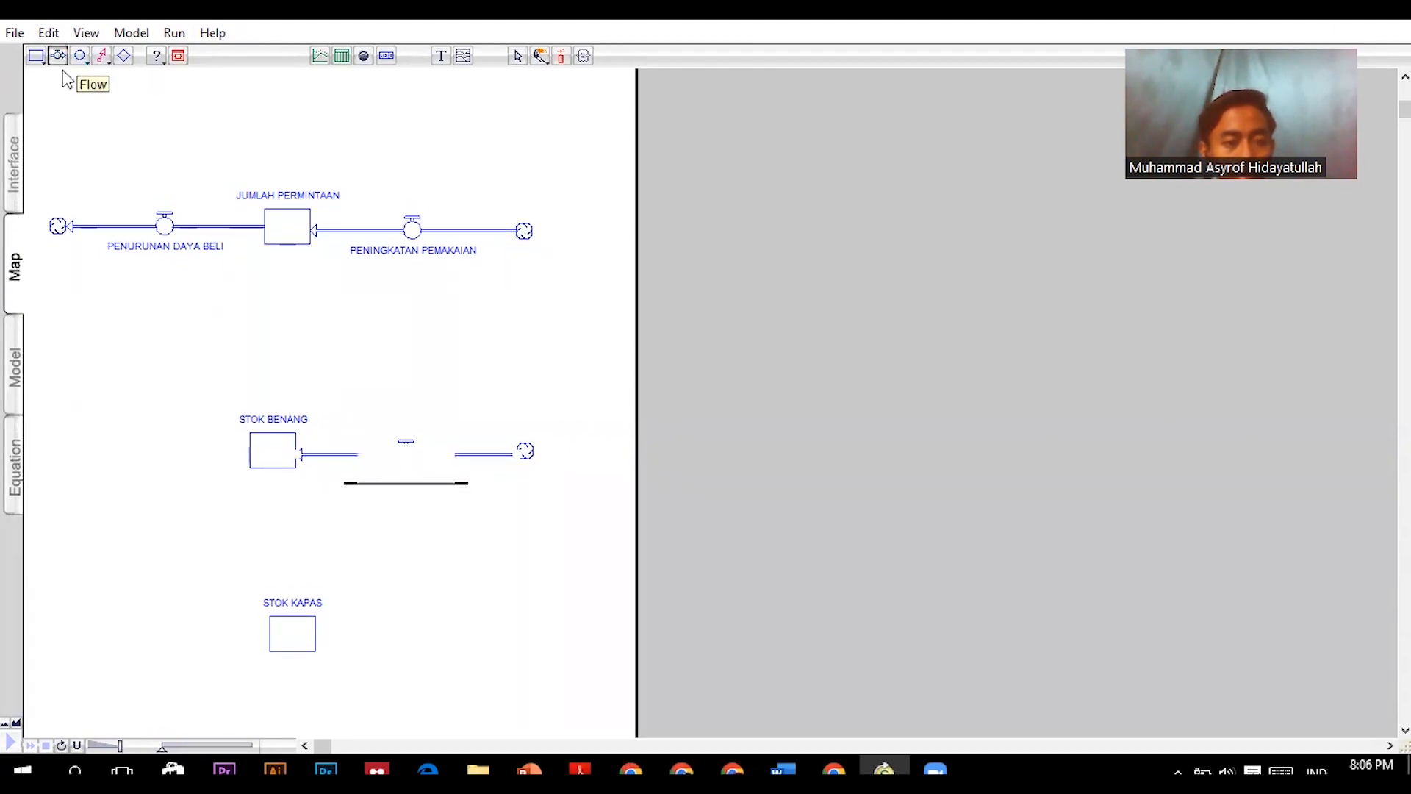
pyautogui.moveTo(276, 441); pyautogui.dragTo(36, 455)
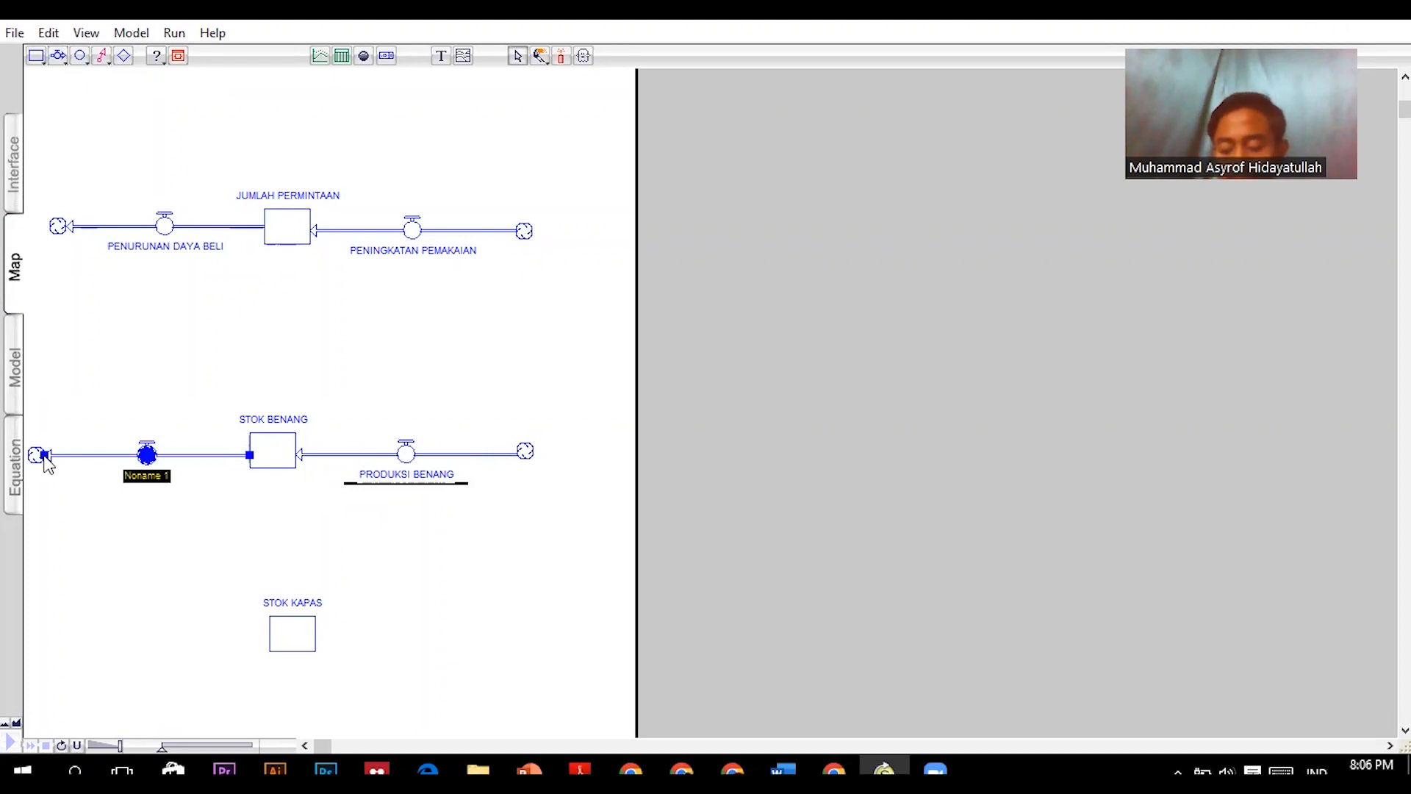
pyautogui.write('KONSUMSI BENANG')
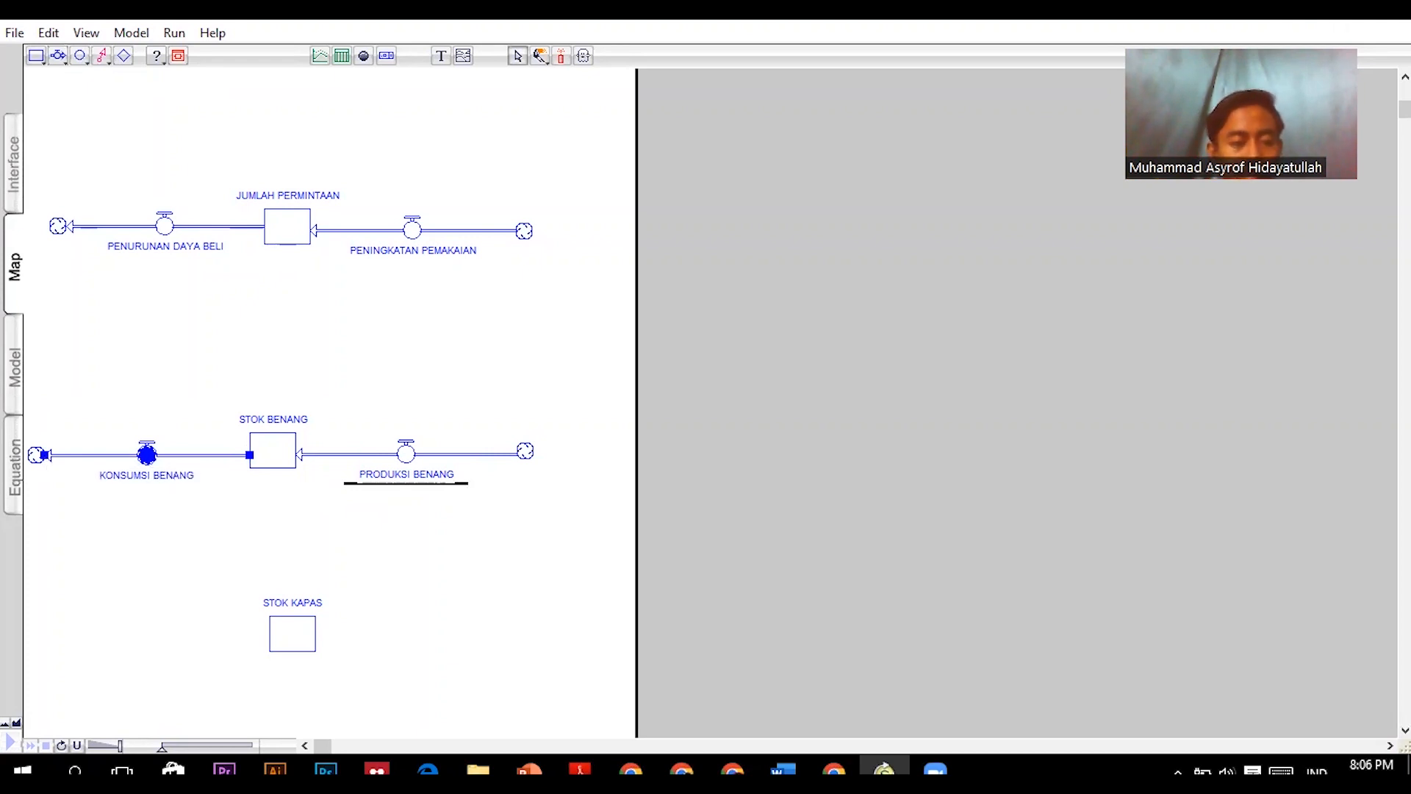
# - Draw an inflow from a cloud into the STOK KAPAS stock and name it PRODUKTIVITAS POHON KAPAS
pyautogui.click(58, 55)
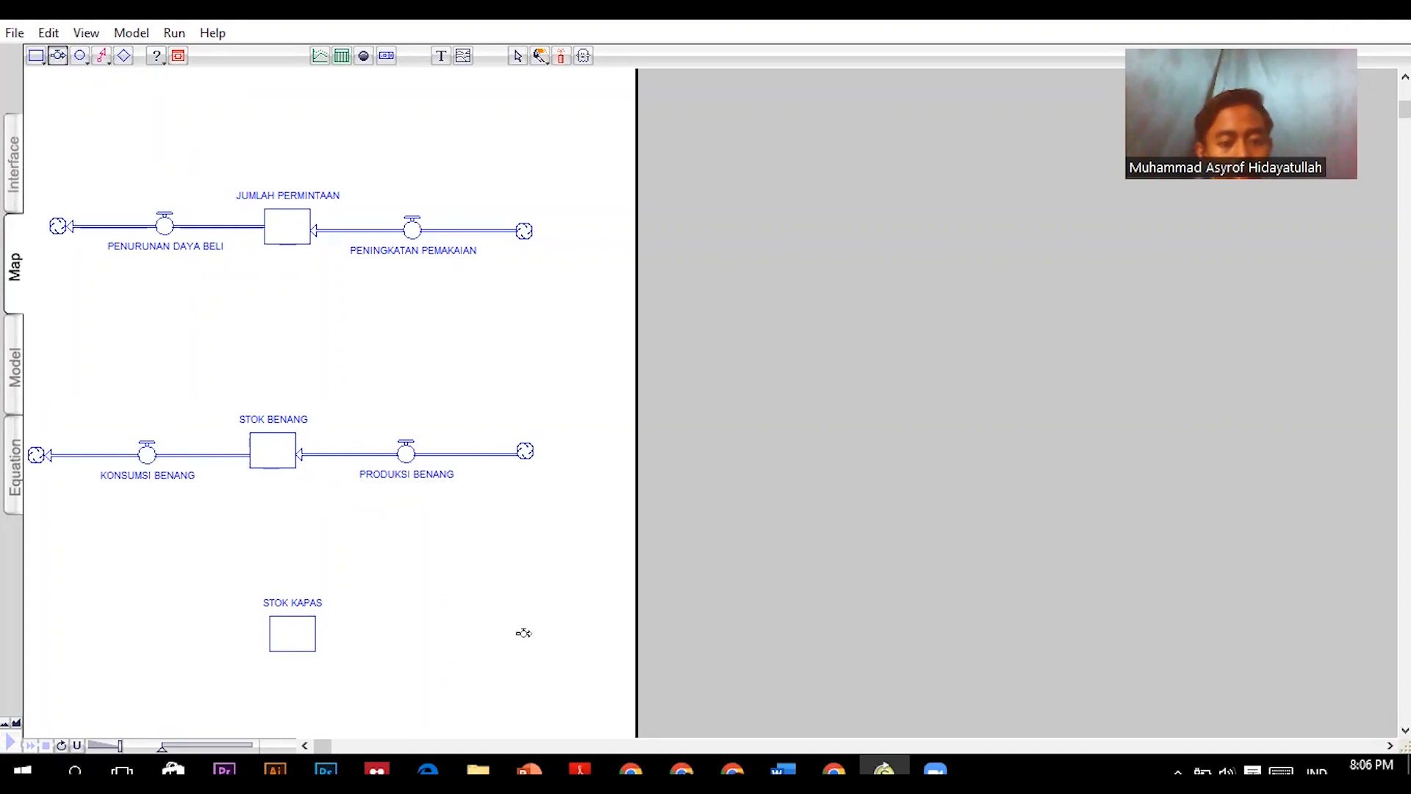
pyautogui.moveTo(525, 633); pyautogui.dragTo(261, 642)
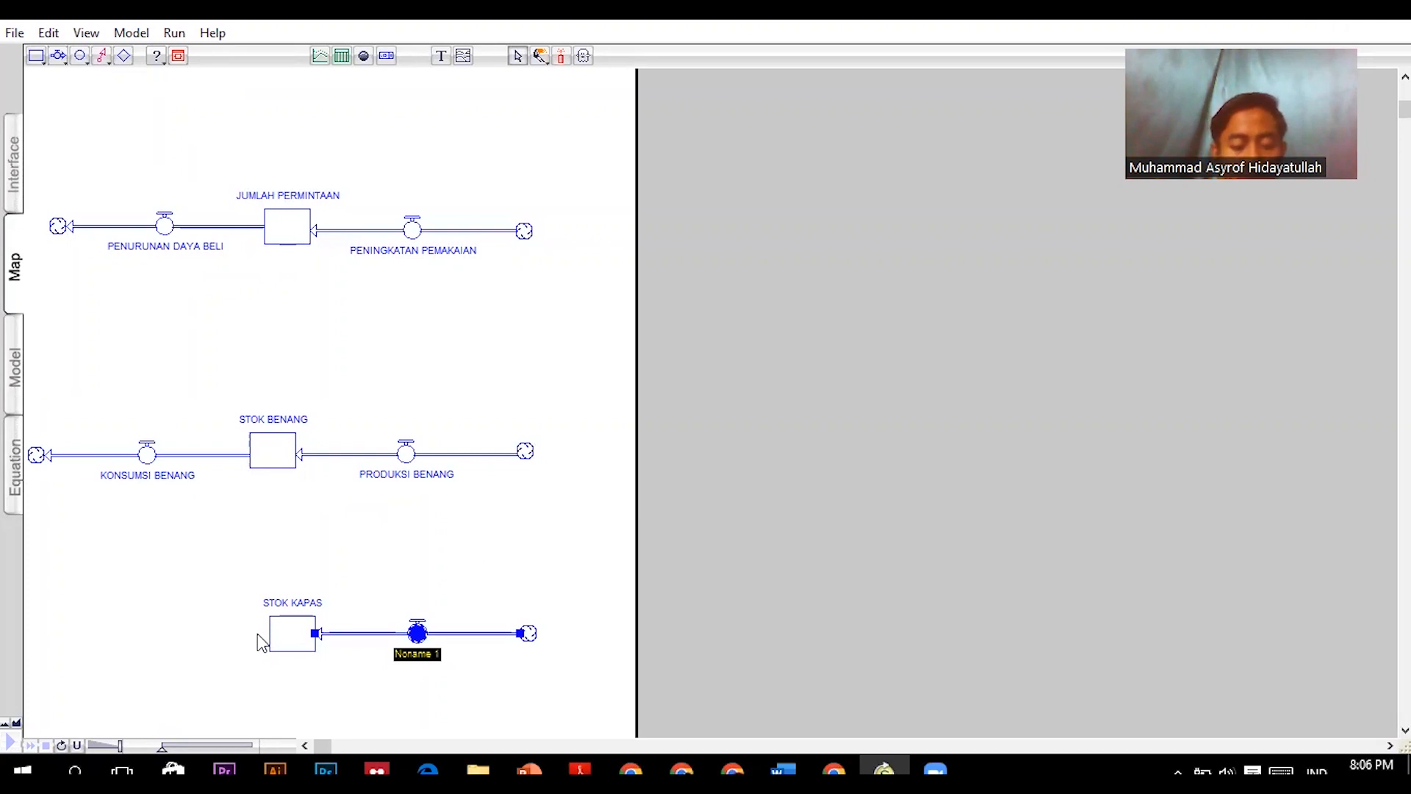
pyautogui.write('P')
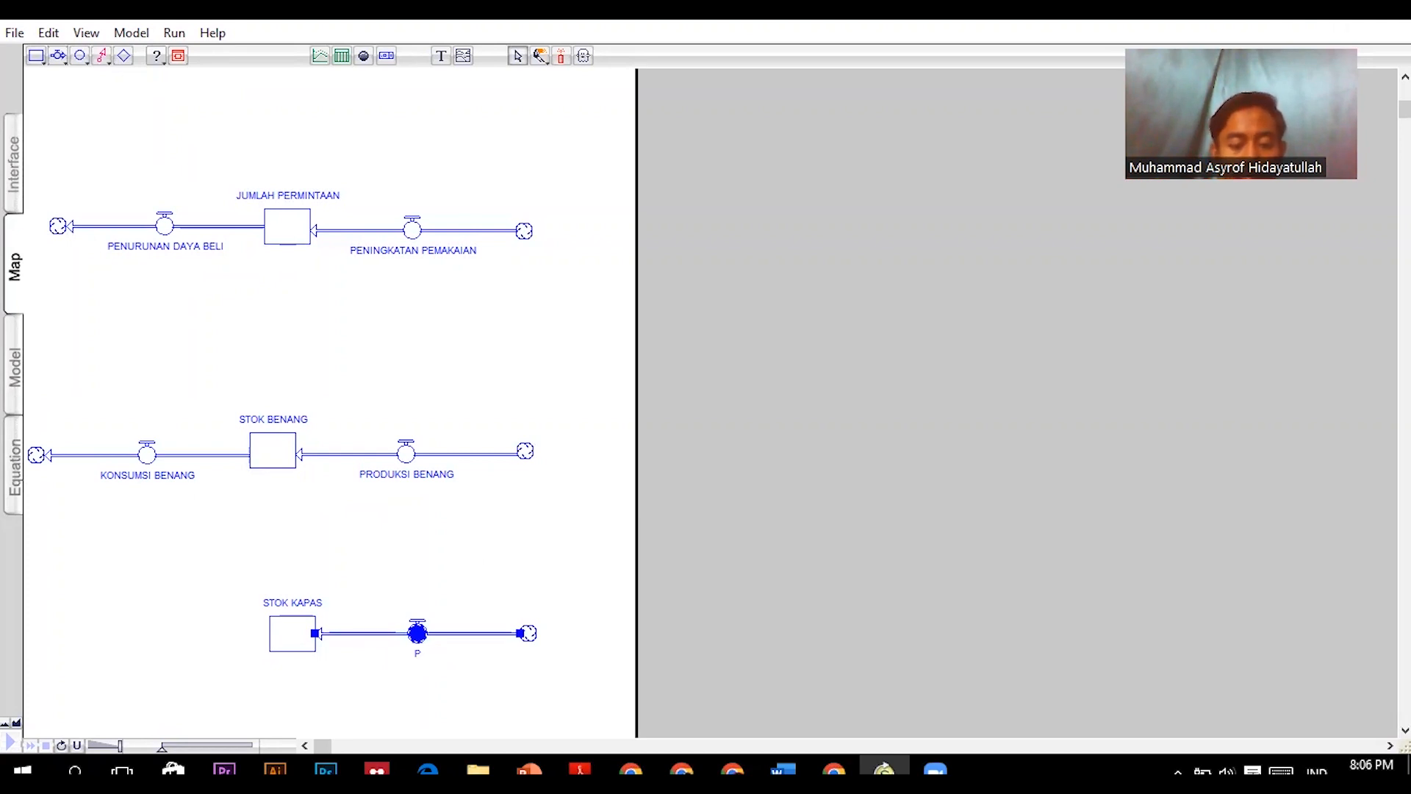
pyautogui.write('RODUKTIVITAS POHON KAPAS')
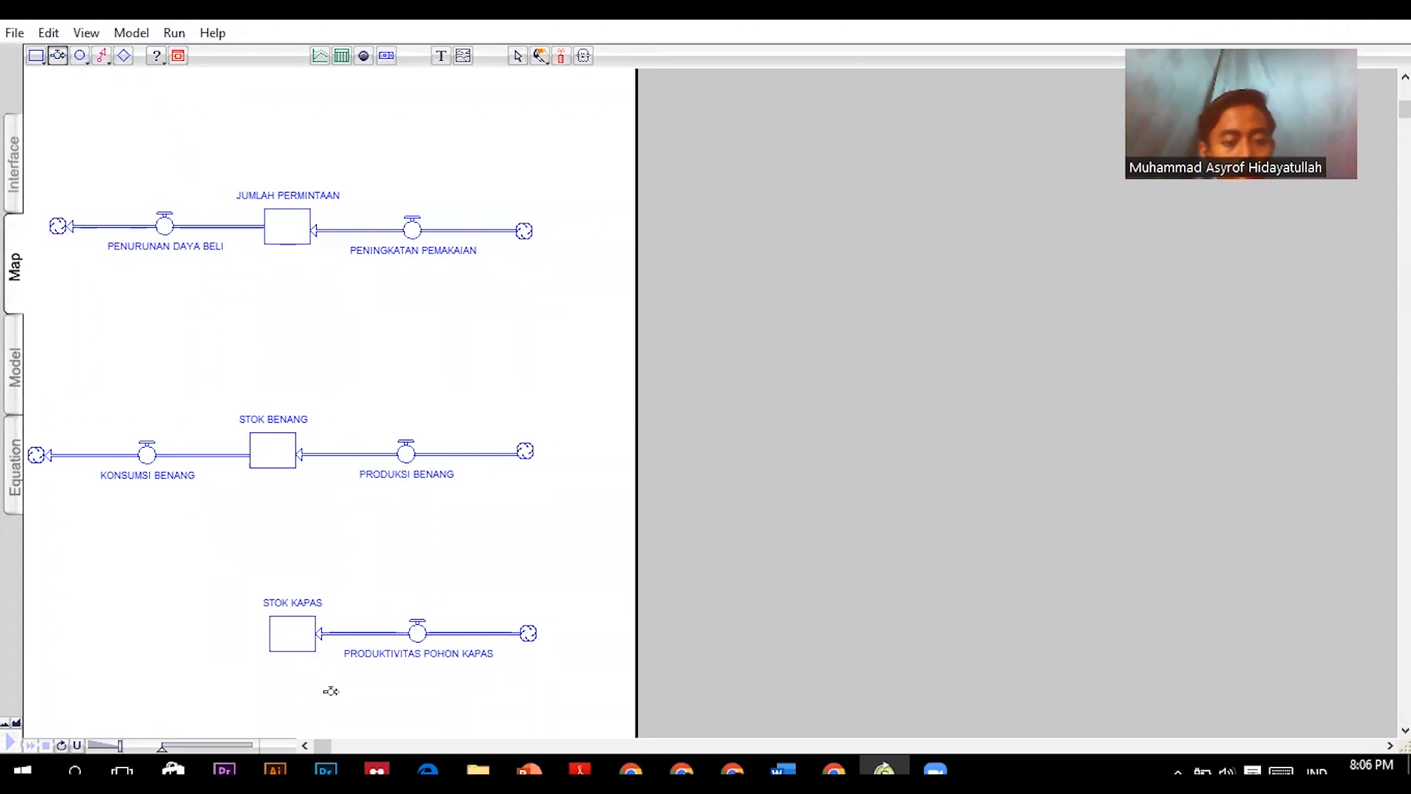
pyautogui.click(291, 631)
# - Draw an outflow from the STOK KAPAS stock to a cloud and name it BAHAN BAKU RUSAK
pyautogui.click(59, 55)
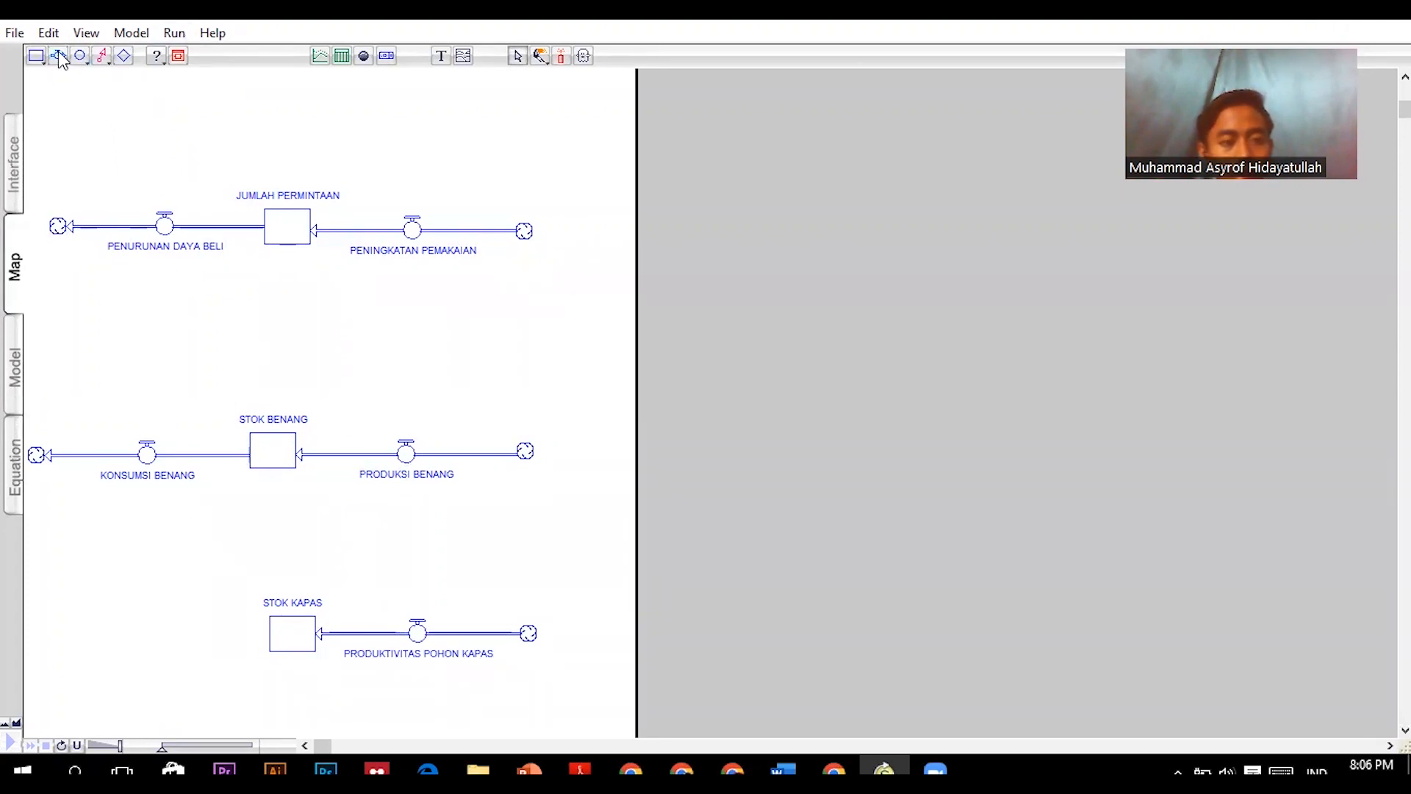
pyautogui.moveTo(291, 632); pyautogui.dragTo(47, 632)
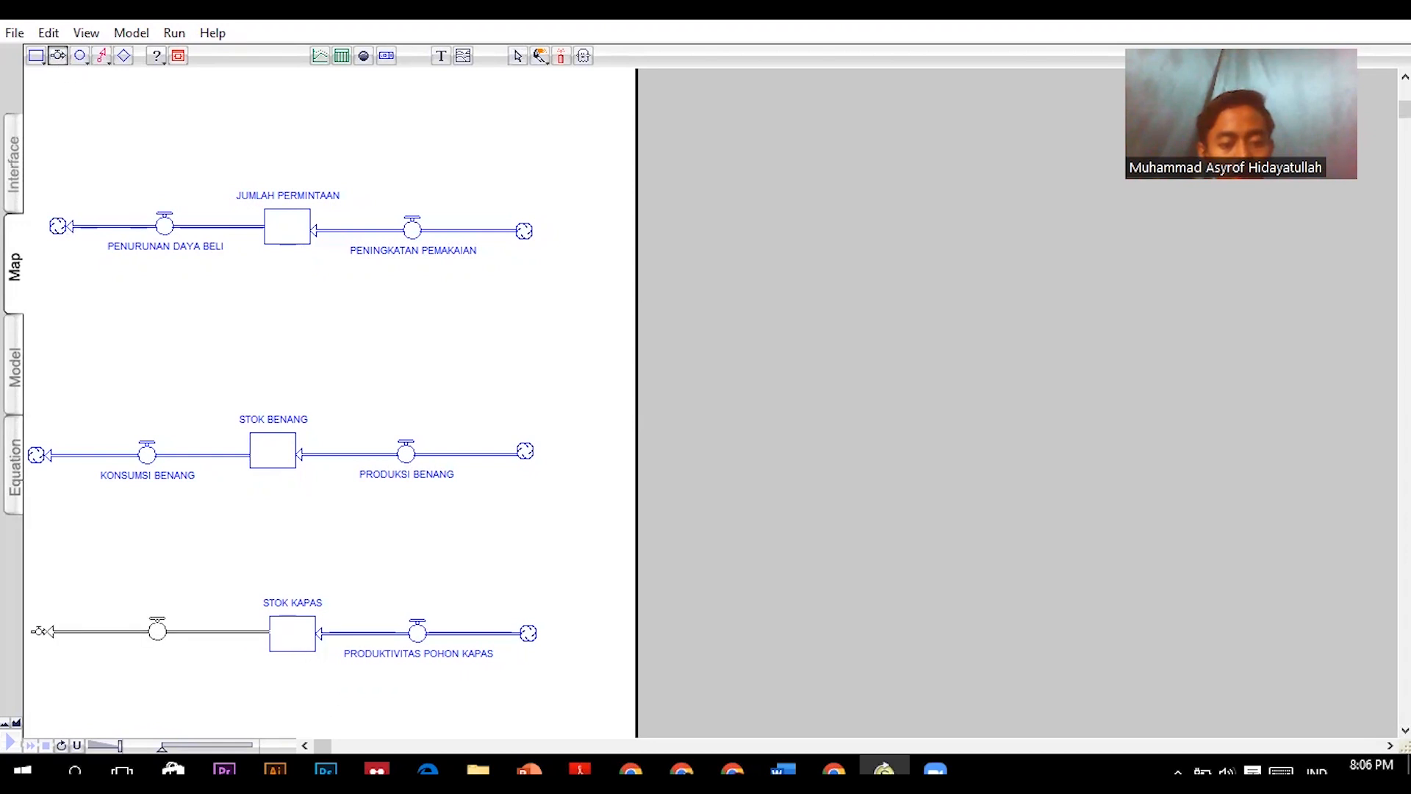
pyautogui.write('BAHAN BAKU RUSAK')
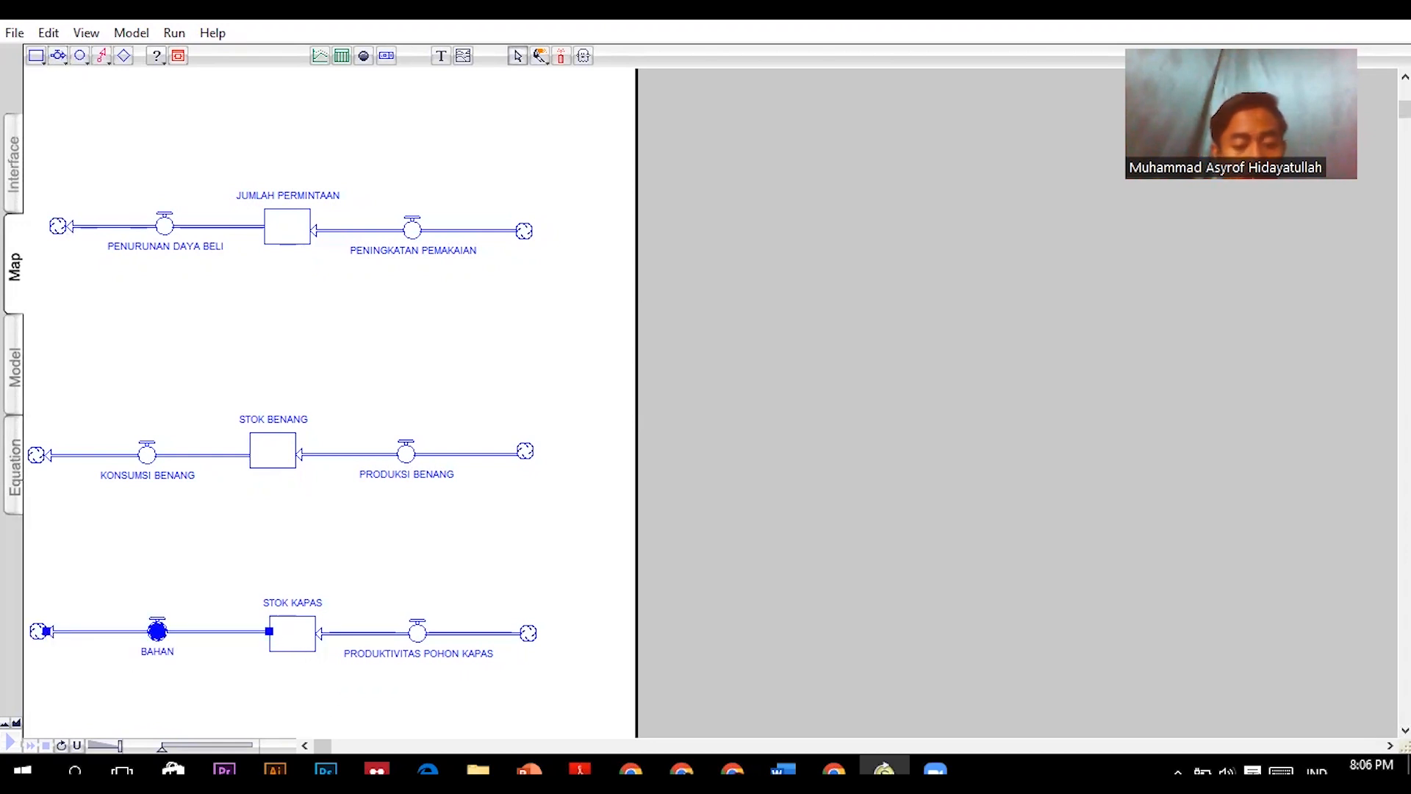
pyautogui.click(204, 324)
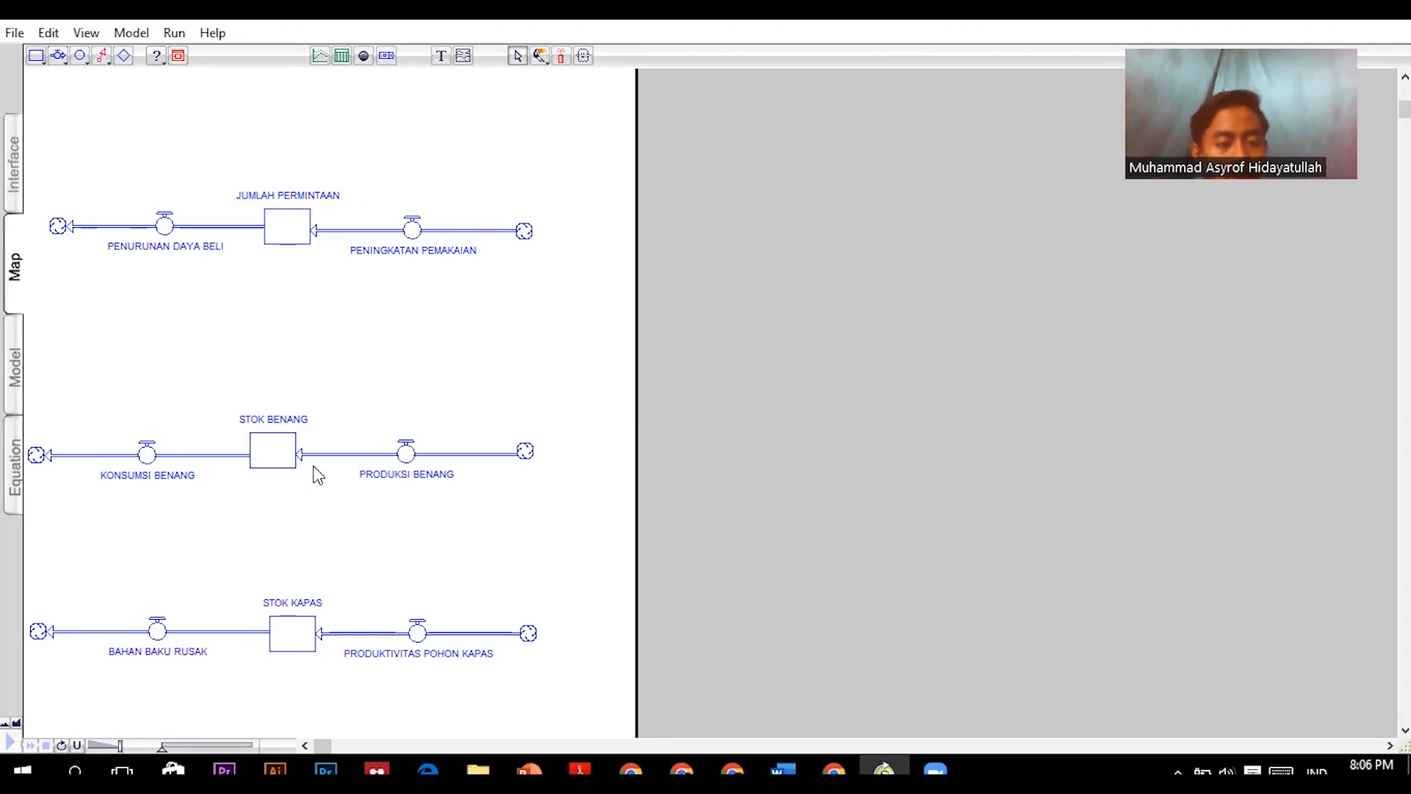
# - Place a converter above the PENURUNAN DAYA BELI flow and name it PERSENTASE PENURUNAN
pyautogui.click(80, 56)
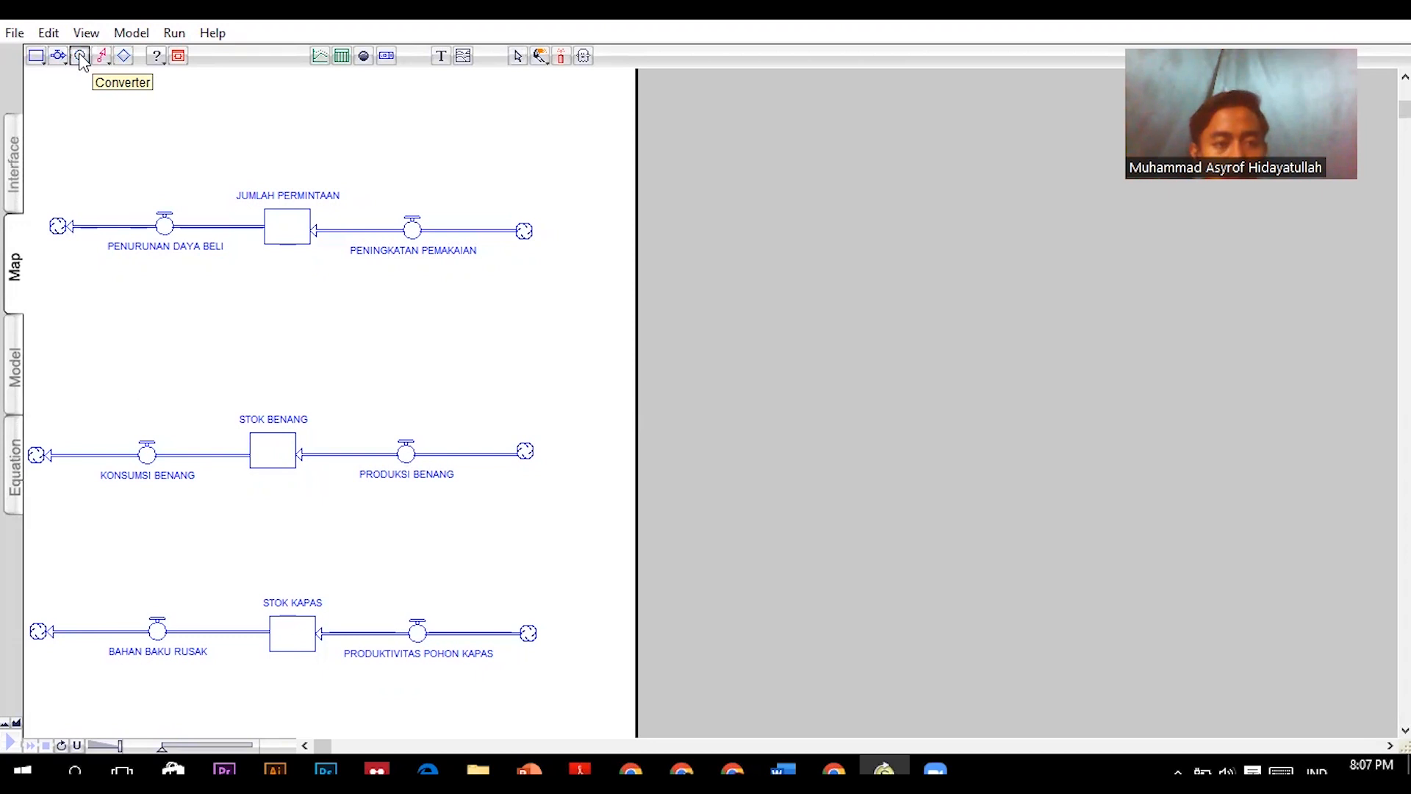
pyautogui.click(108, 106)
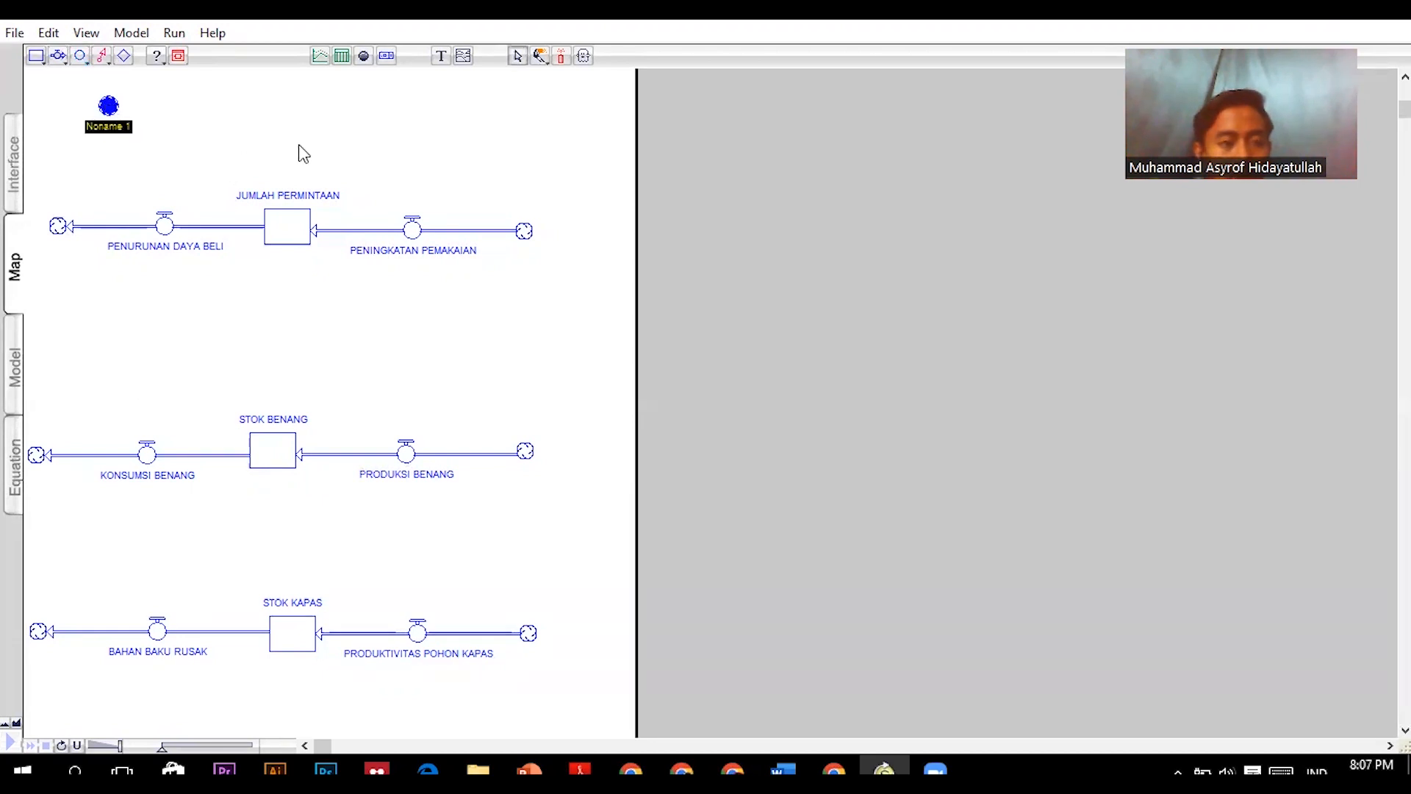
pyautogui.write('PERSEN')
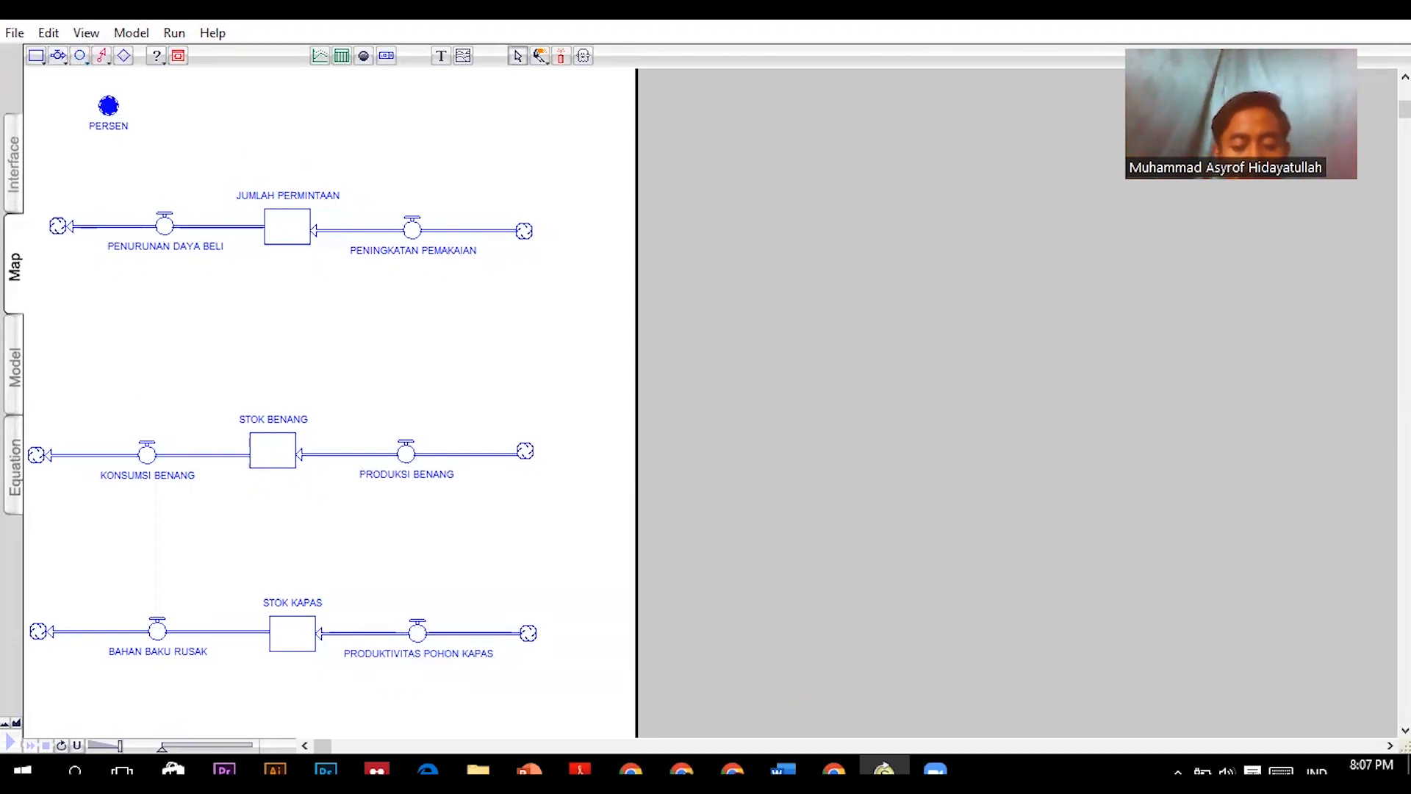
pyautogui.write('TASE PENURUNAN')
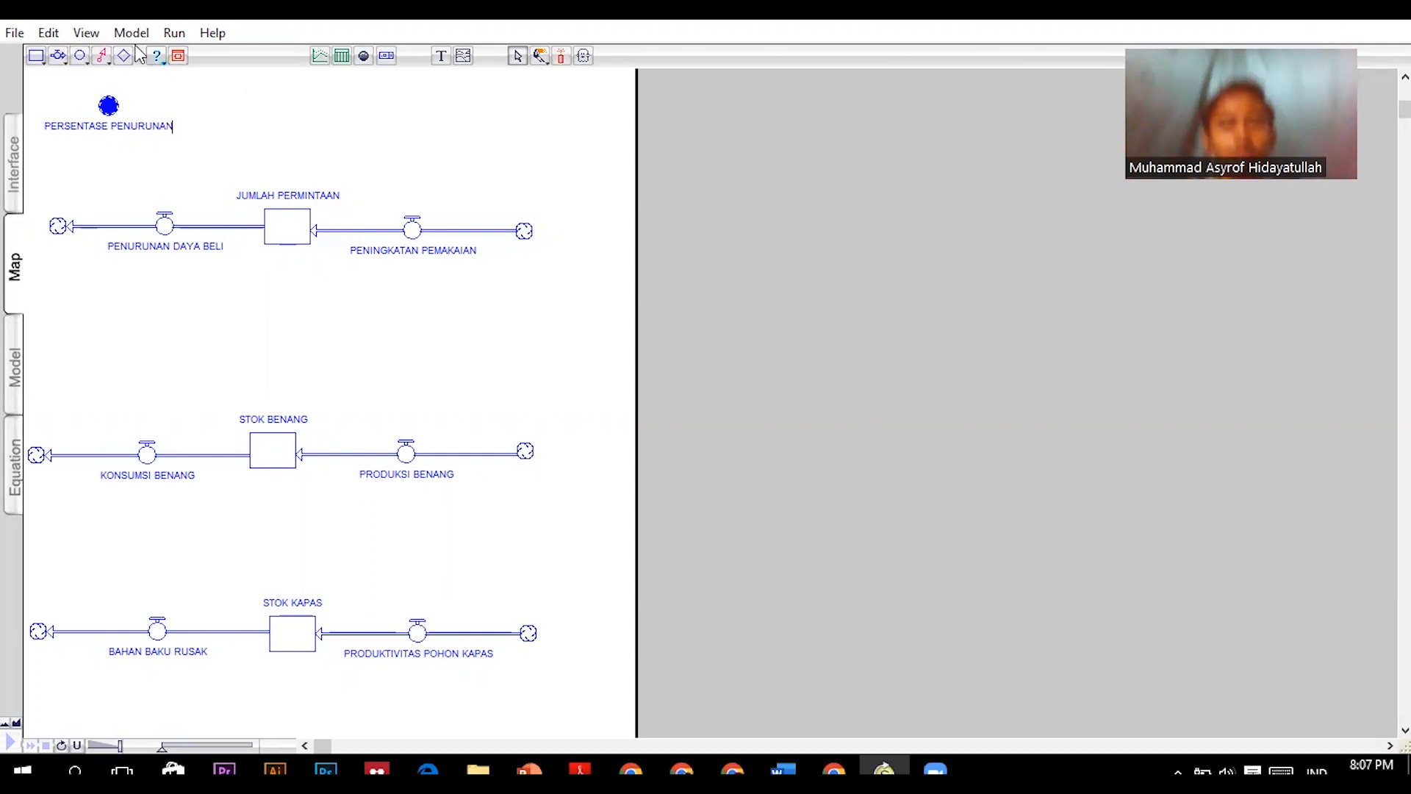
# - Place a converter above the PENINGKATAN PEMAKAIAN flow and name it PERSENTASE PENINGKATAN PEMAKAIAN
pyautogui.click(80, 55)
pyautogui.click(479, 119)
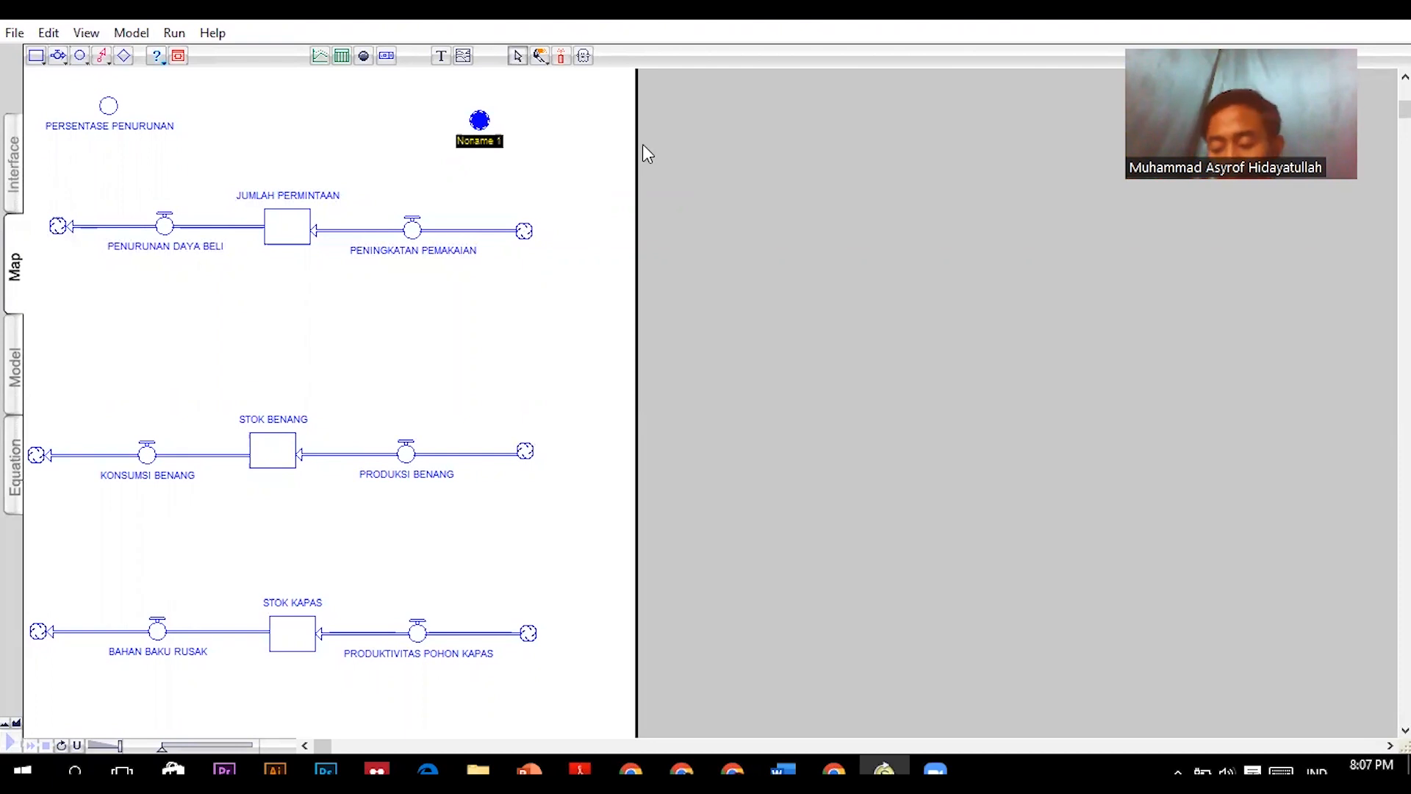
pyautogui.write('PERSENTASE')
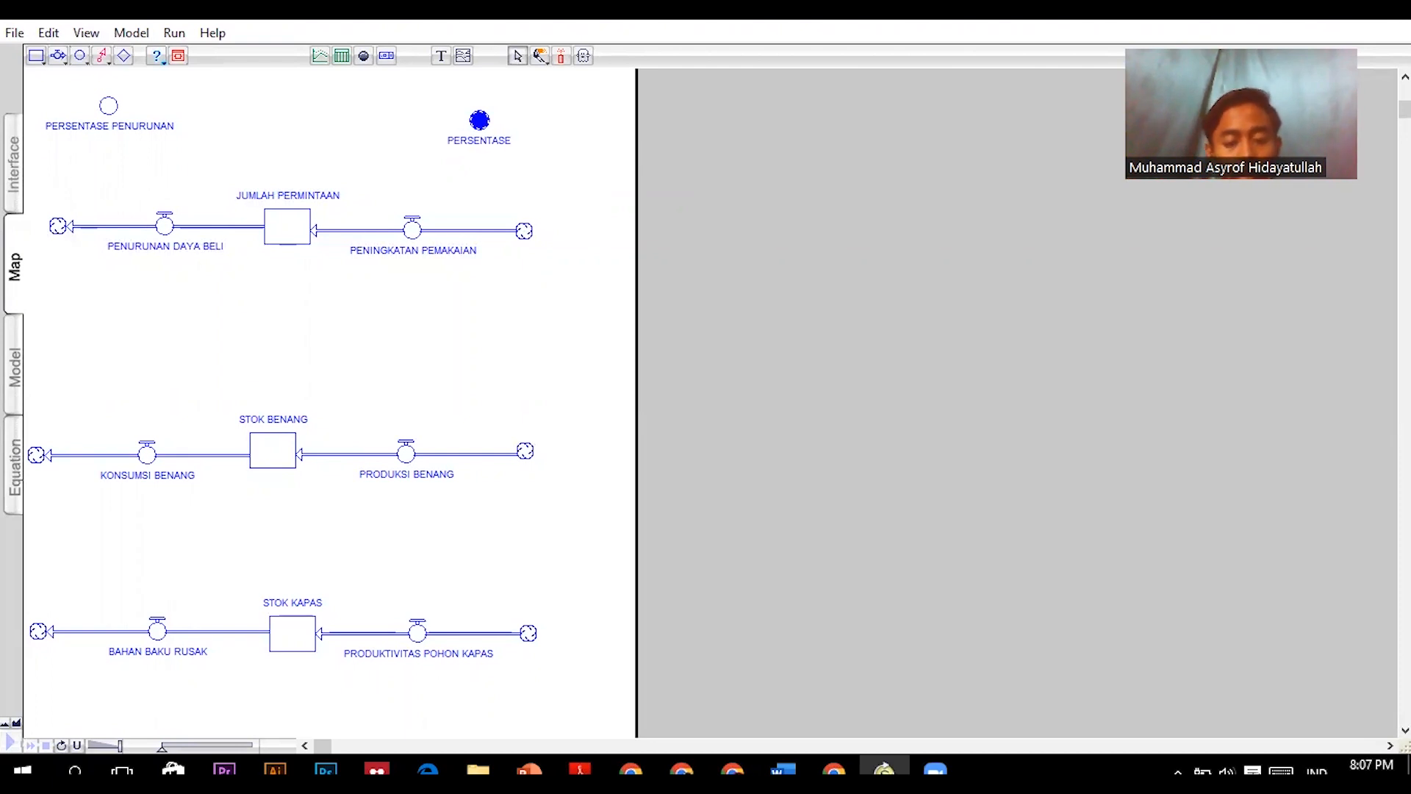
pyautogui.write(' PENIN')
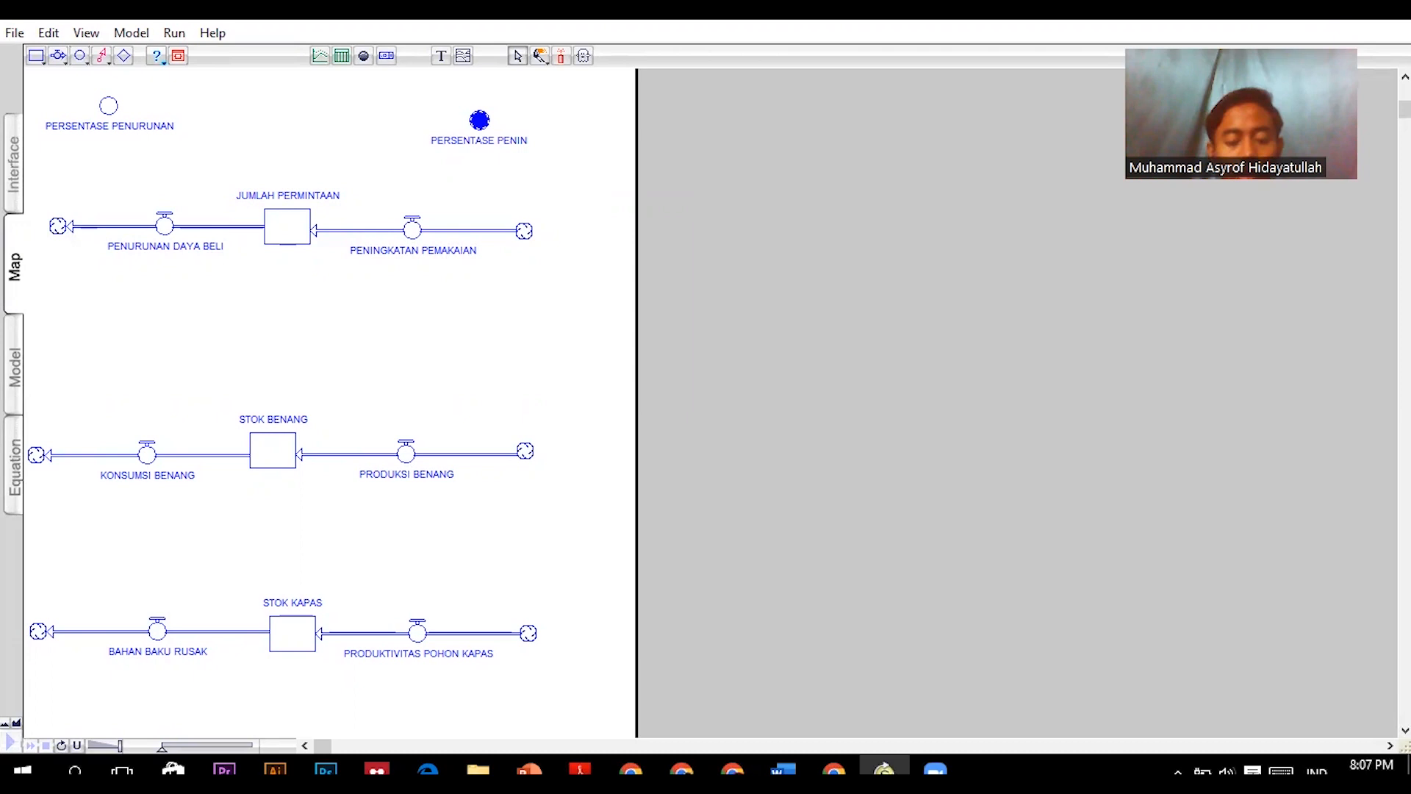
pyautogui.write('GKATAN PEMAKAI')
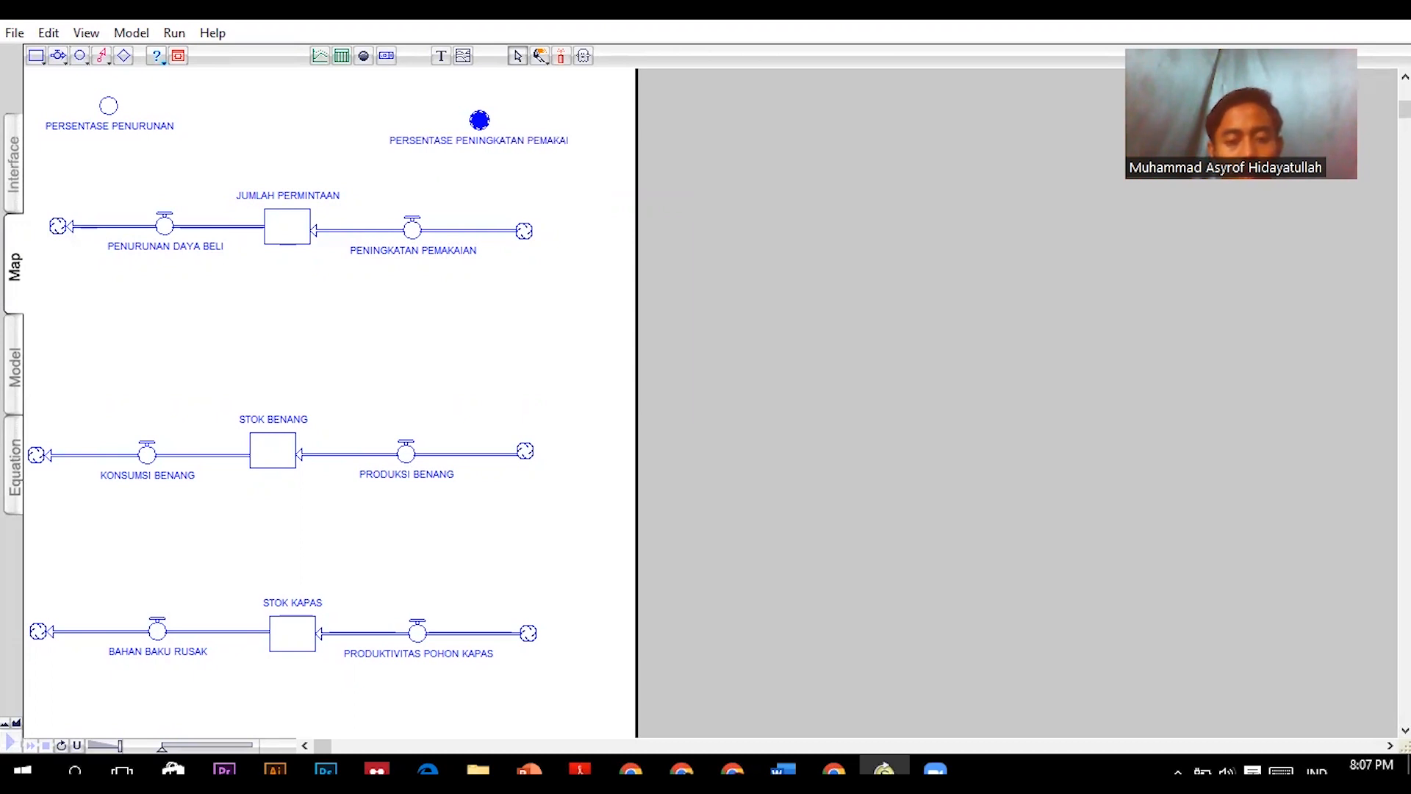
pyautogui.write('AN')
pyautogui.press('Return')
# - Place a converter above the PRODUKSI BENANG flow and name it KOMPOSISI PENGGUNAAN BAHAN BAKU KAPAS
pyautogui.click(79, 55)
pyautogui.click(492, 361)
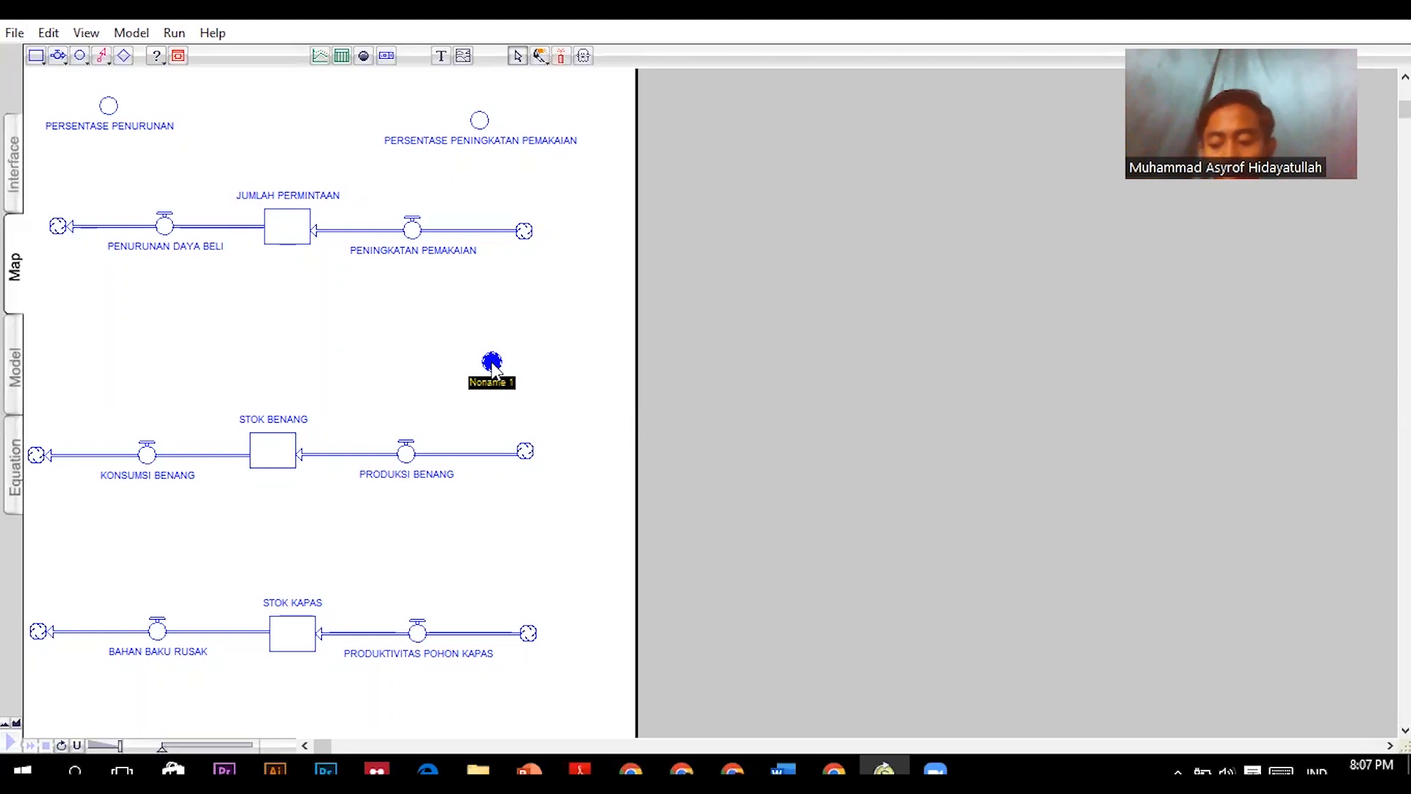
pyautogui.write('KOMPOSISI')
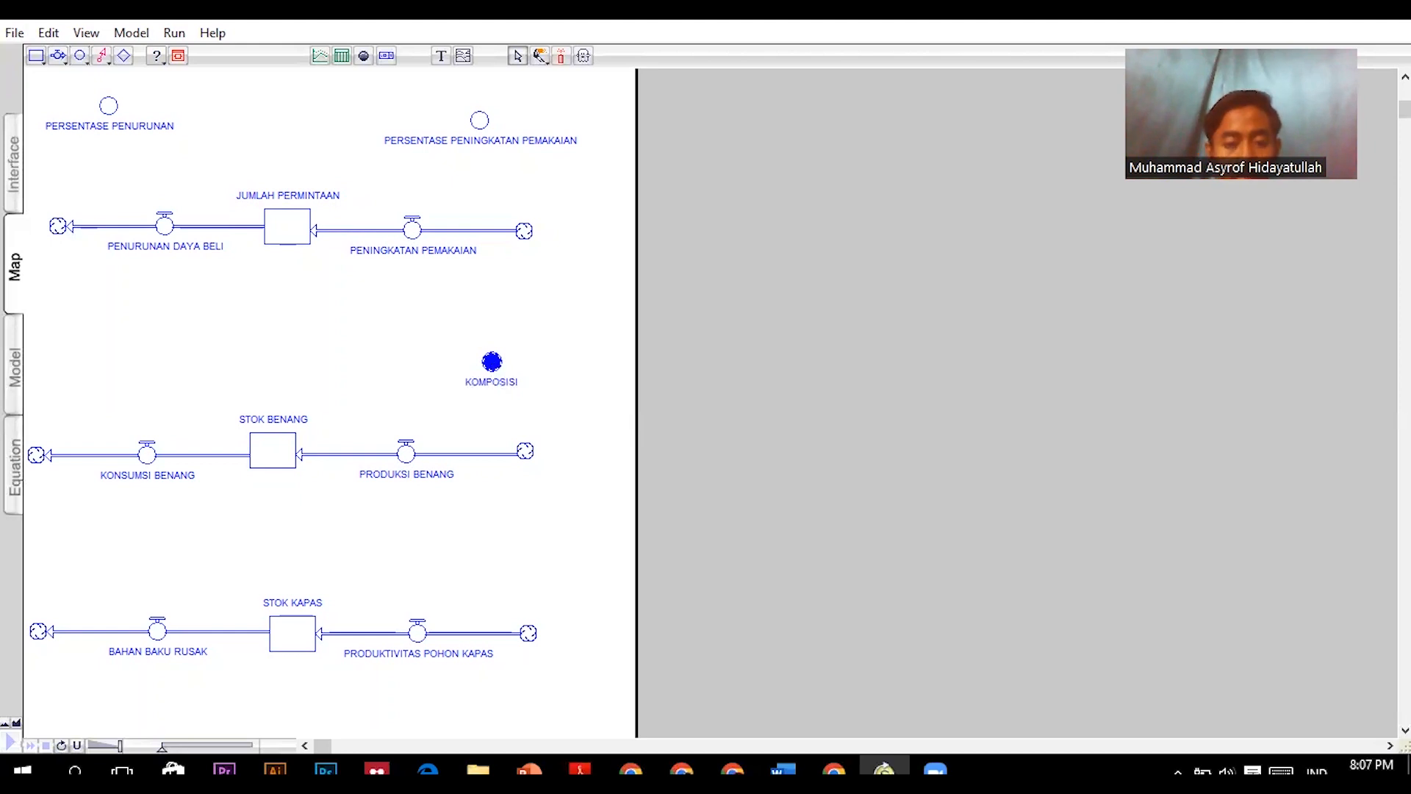
pyautogui.write(' PENGGUNAAN BAHAN BAKU KAPAS')
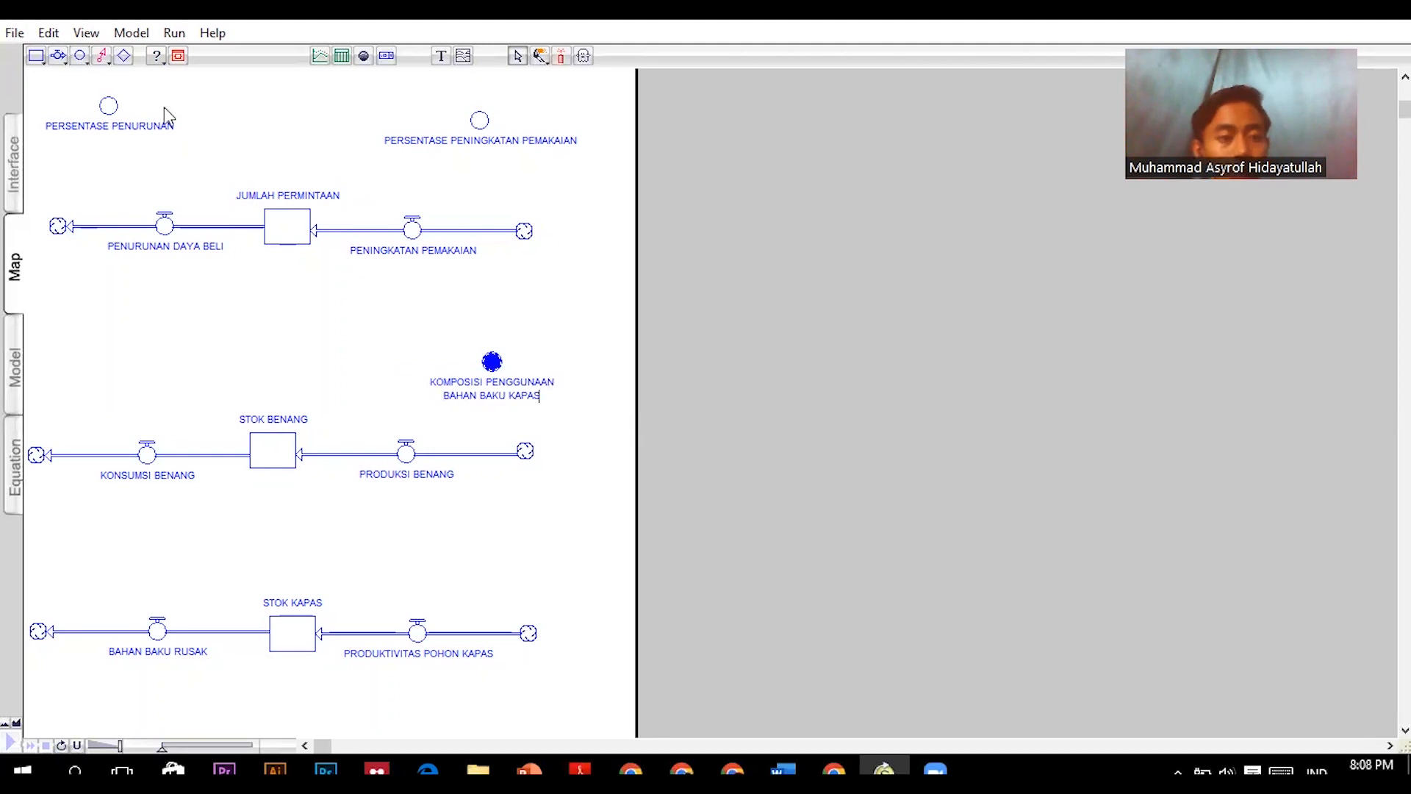
# - Place a converter above the PRODUKTIVITAS POHON KAPAS flow and name it PERSENTASE PENINGKATAN PRODUKTIVITAS POHON KAPAS
pyautogui.click(103, 55)
pyautogui.click(79, 55)
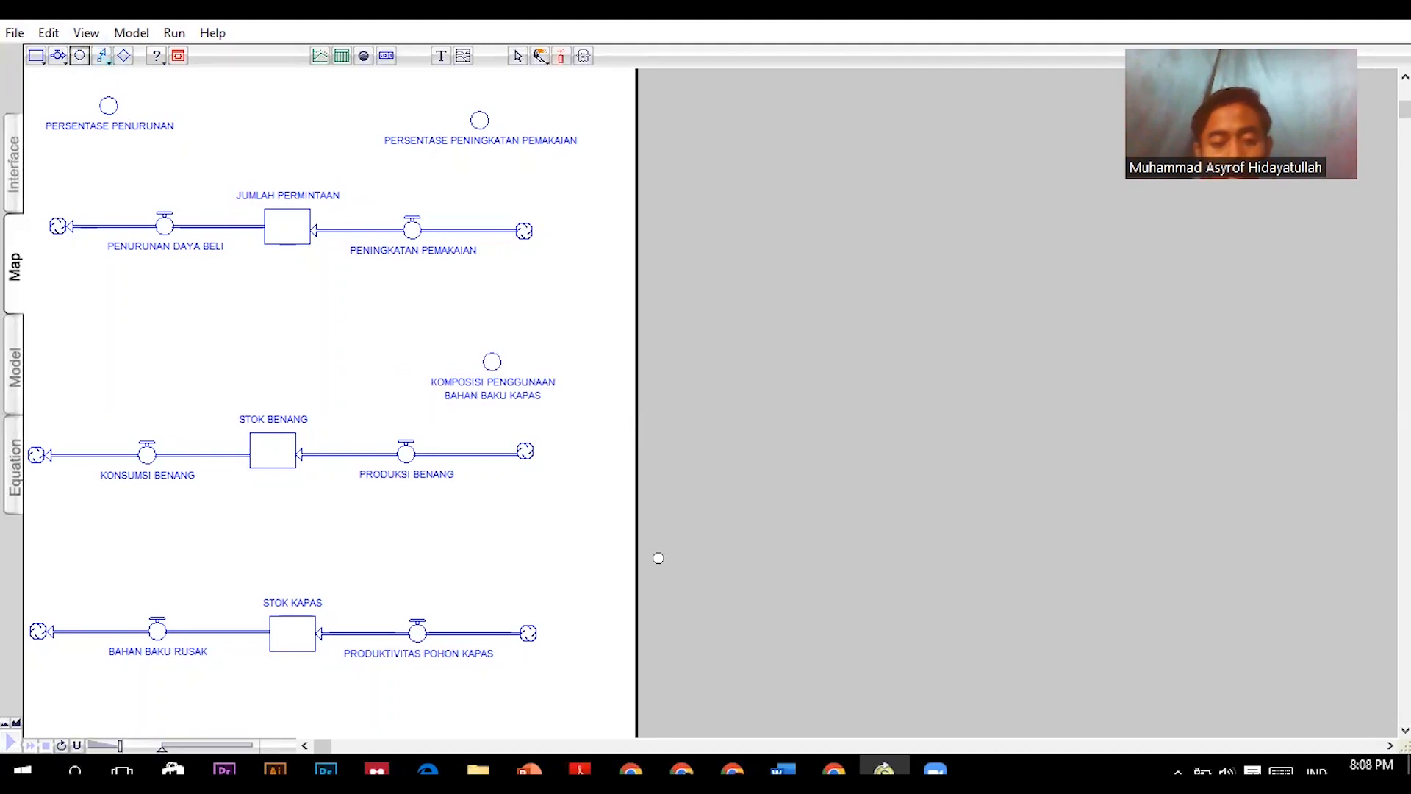
pyautogui.click(478, 533)
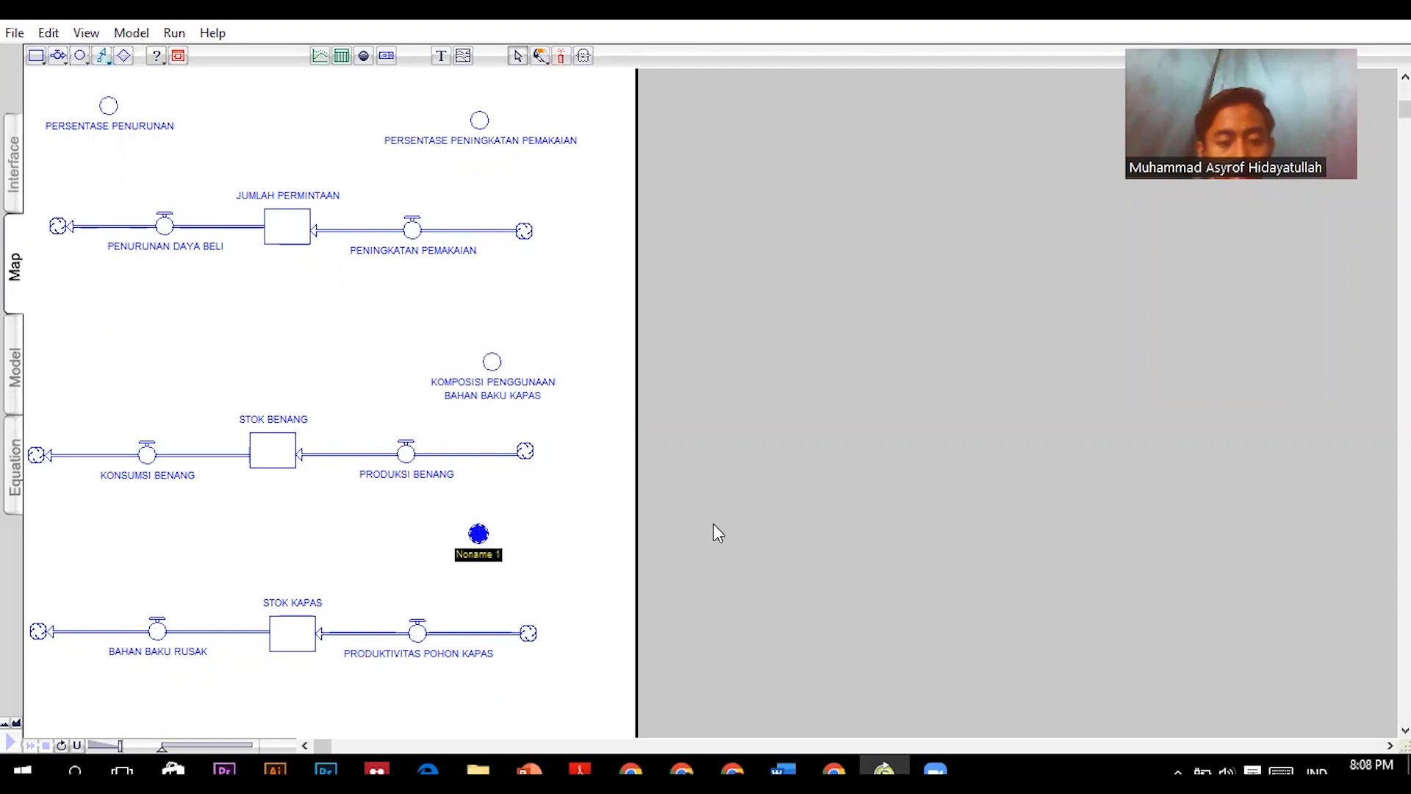
pyautogui.write('PE')
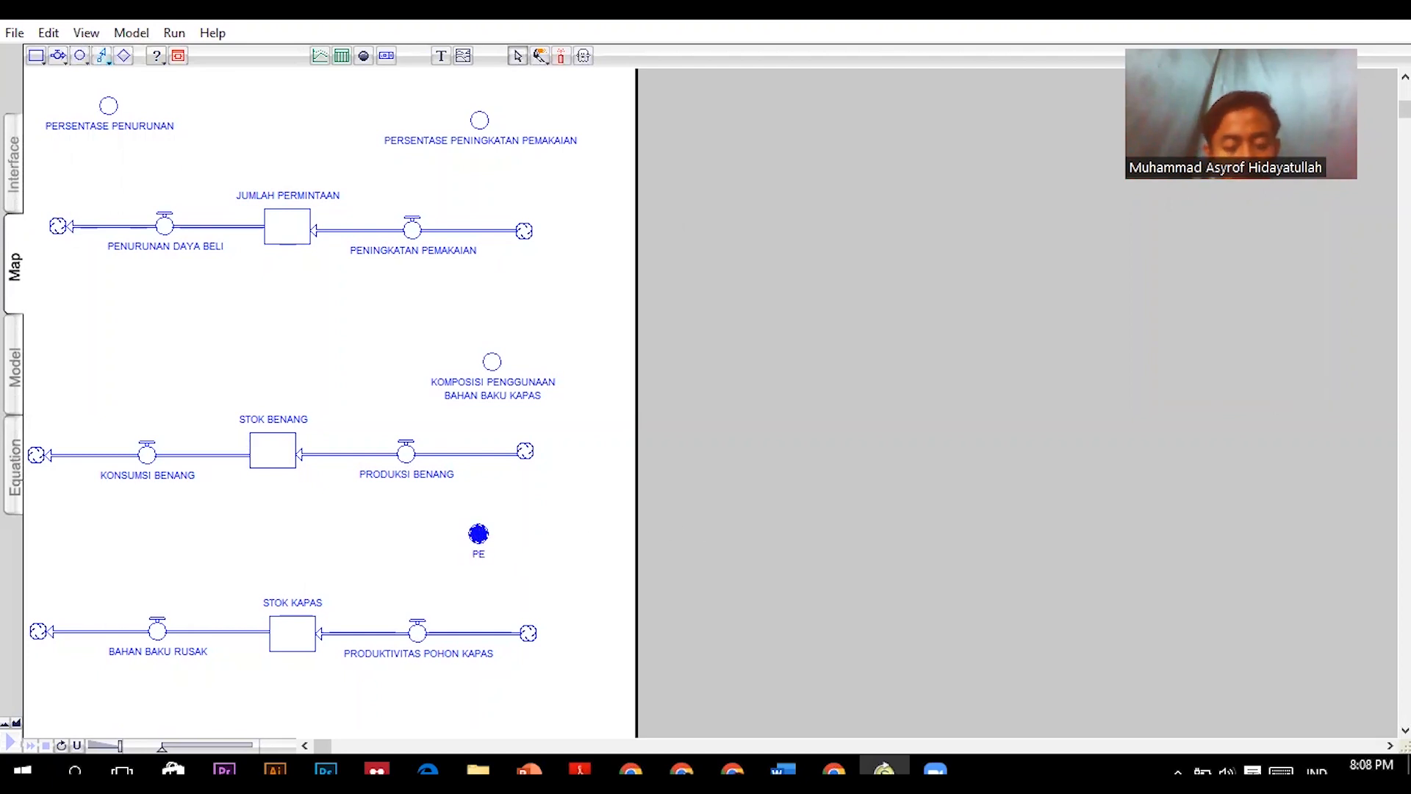
pyautogui.write('RSENTASE PENINGKATAN PRODUKTIVITAS POHON KAPAS')
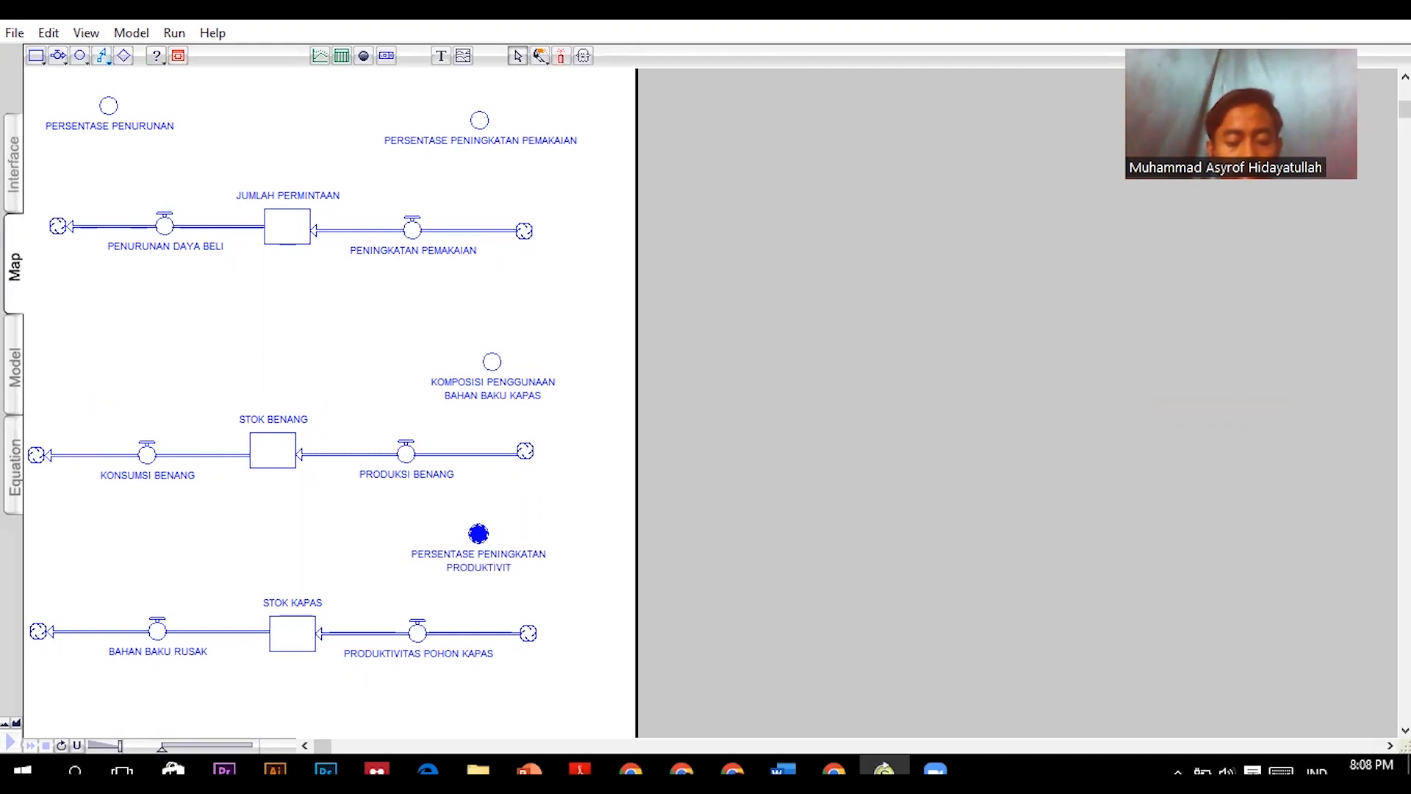
# - Place a converter above the BAHAN BAKU RUSAK flow and name it PERSENTASE KERUSAKAN
pyautogui.click(81, 56)
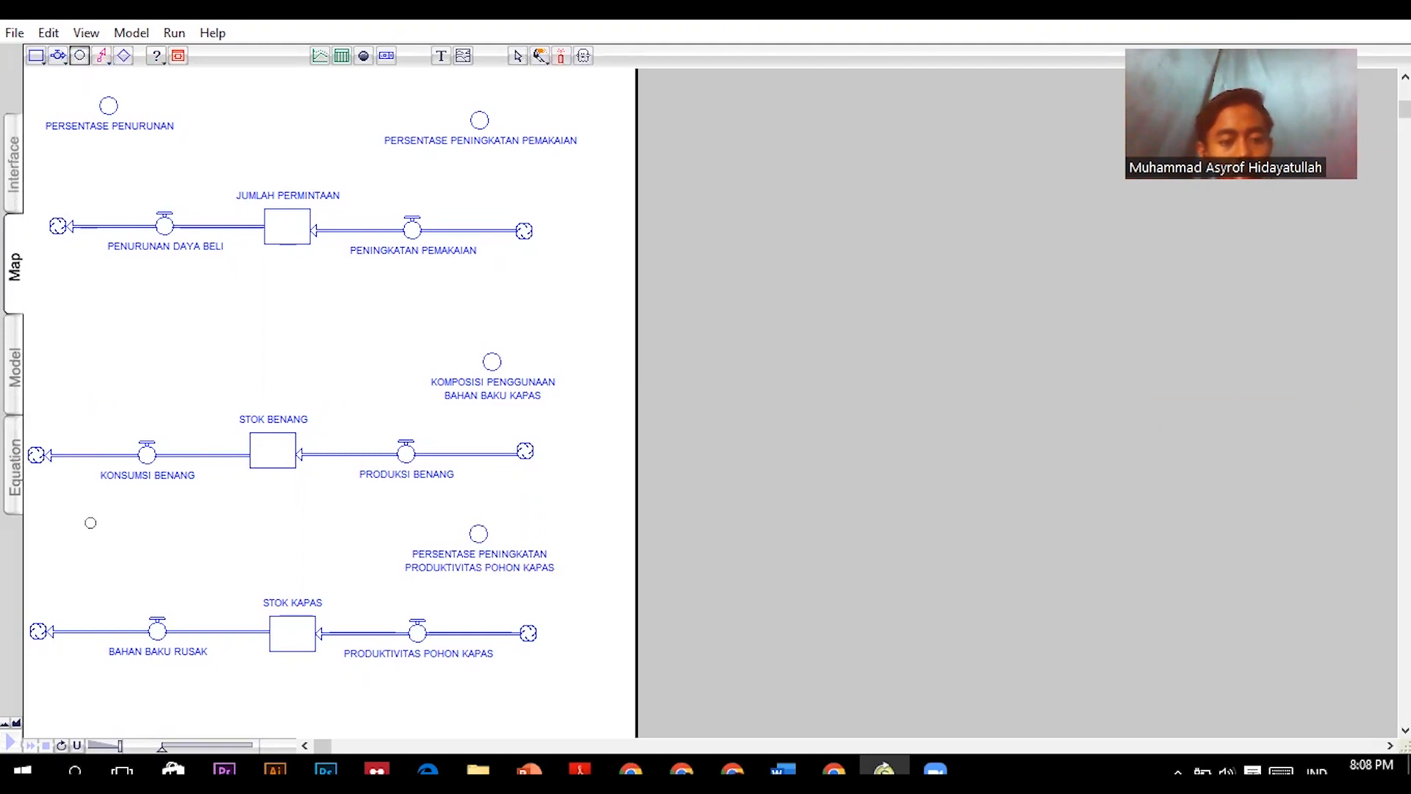
pyautogui.click(73, 551)
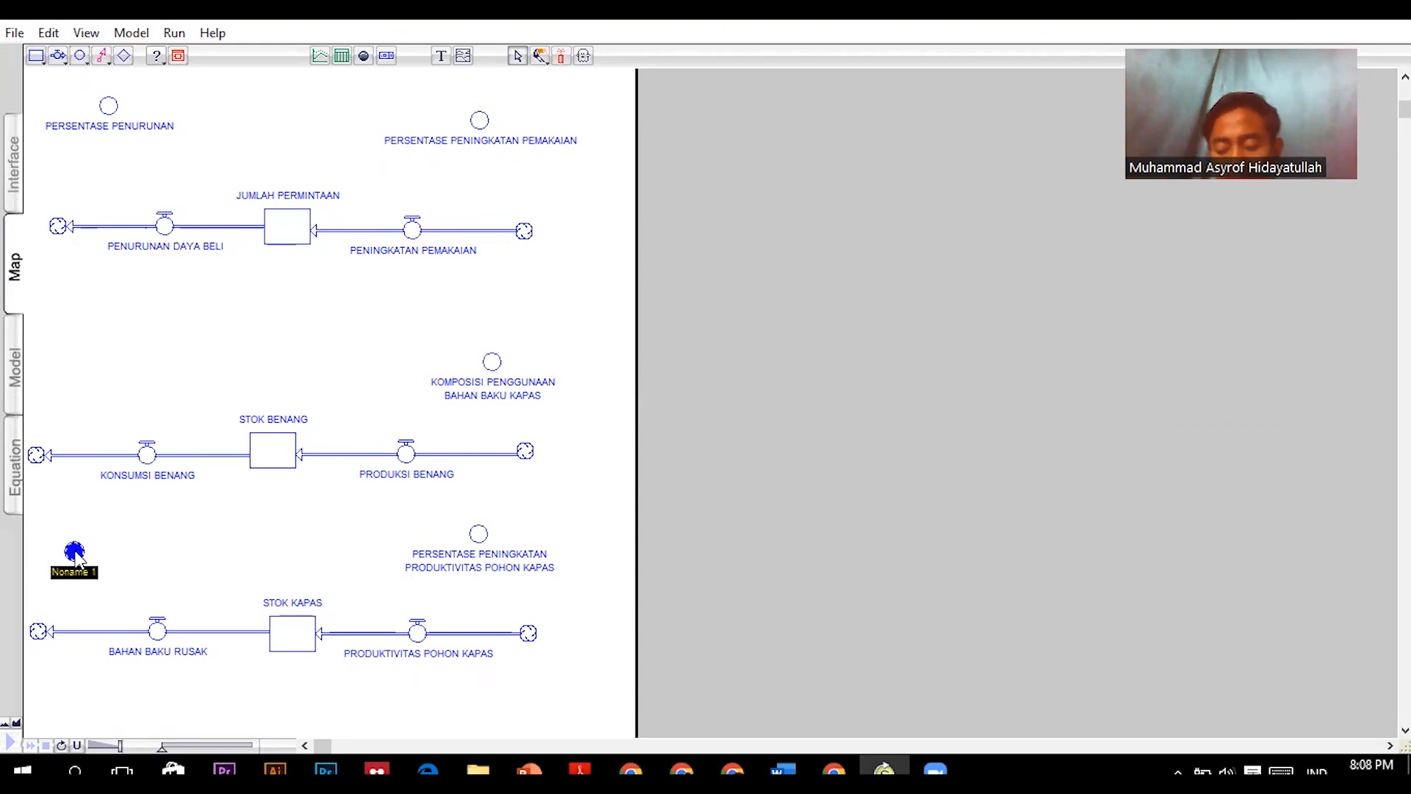
pyautogui.write('PERSENTASE KERUSAKN')
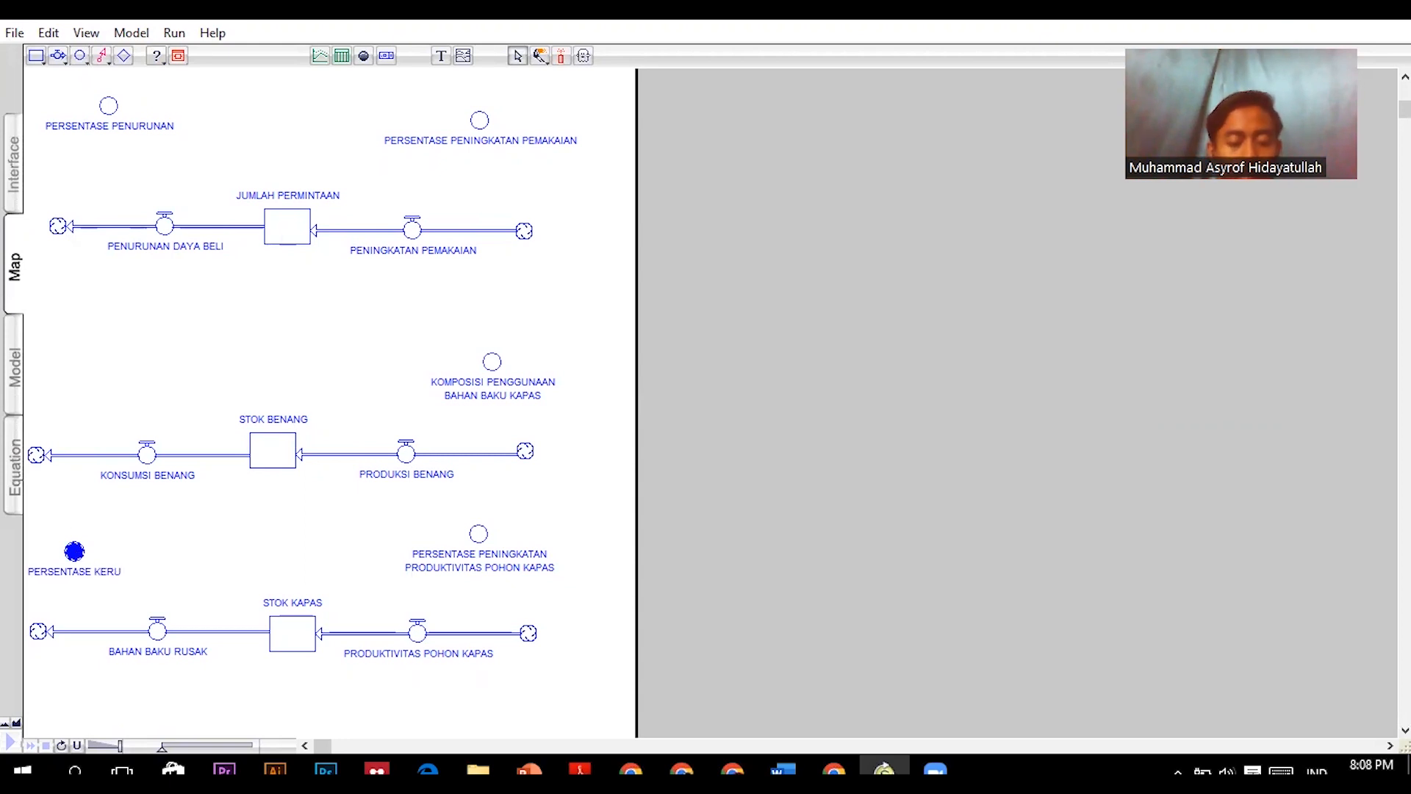
pyautogui.press('BackSpace')
pyautogui.write('AN')
pyautogui.click(237, 114)
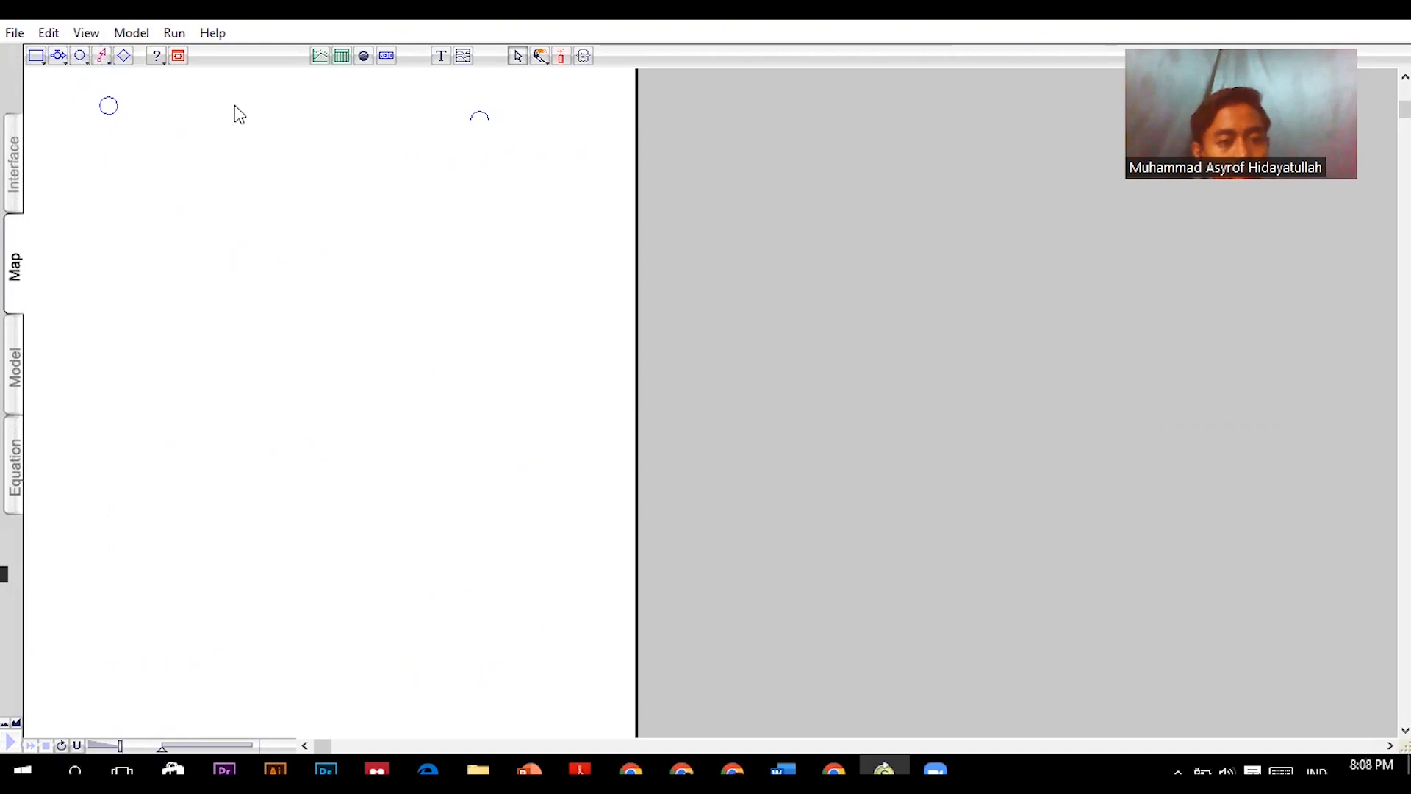
# - Draw connectors from the PERSENTASE PENURUNAN converter and the JUMLAH PERMINTAAN stock to the PENURUNAN DAYA BELI flow
pyautogui.click(102, 57)
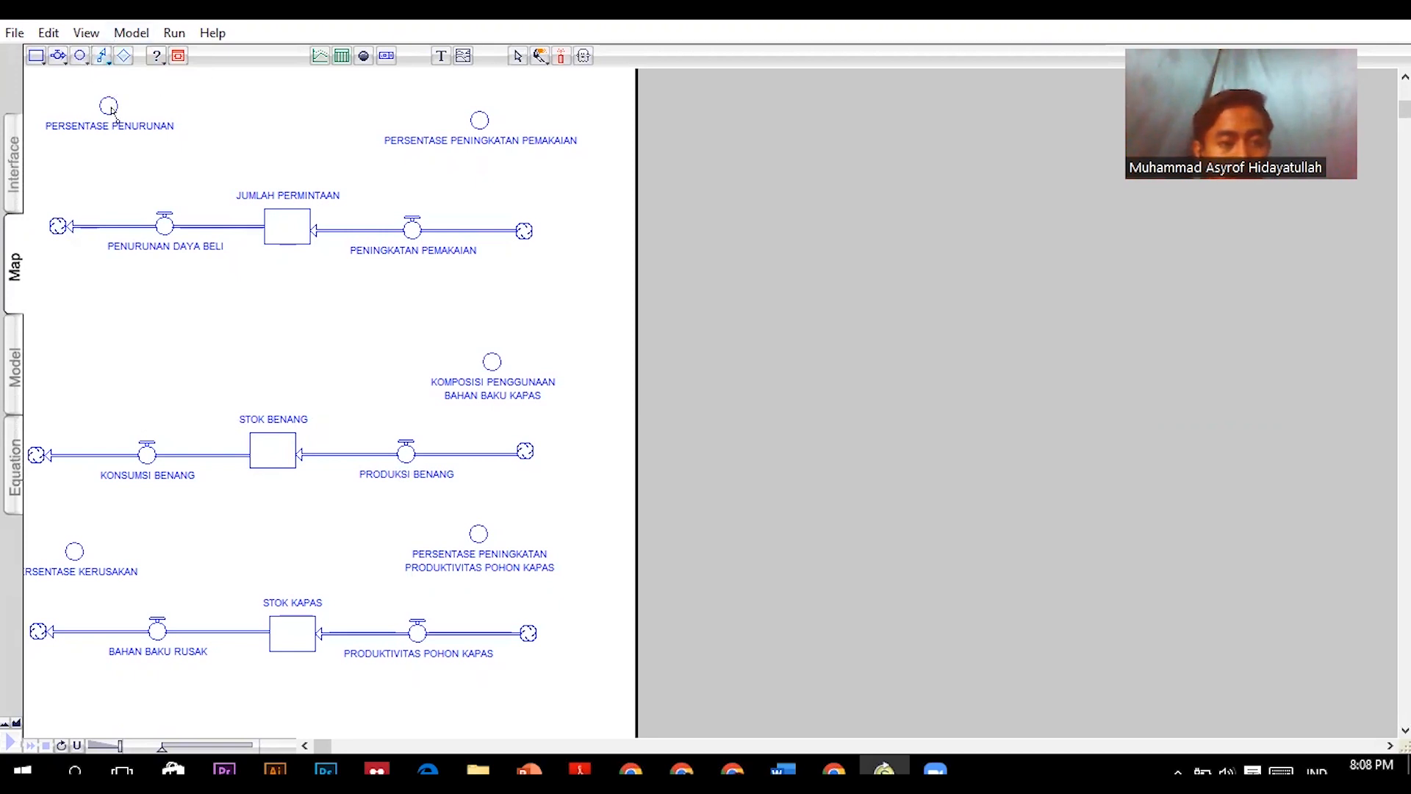
pyautogui.moveTo(110, 108); pyautogui.dragTo(164, 224)
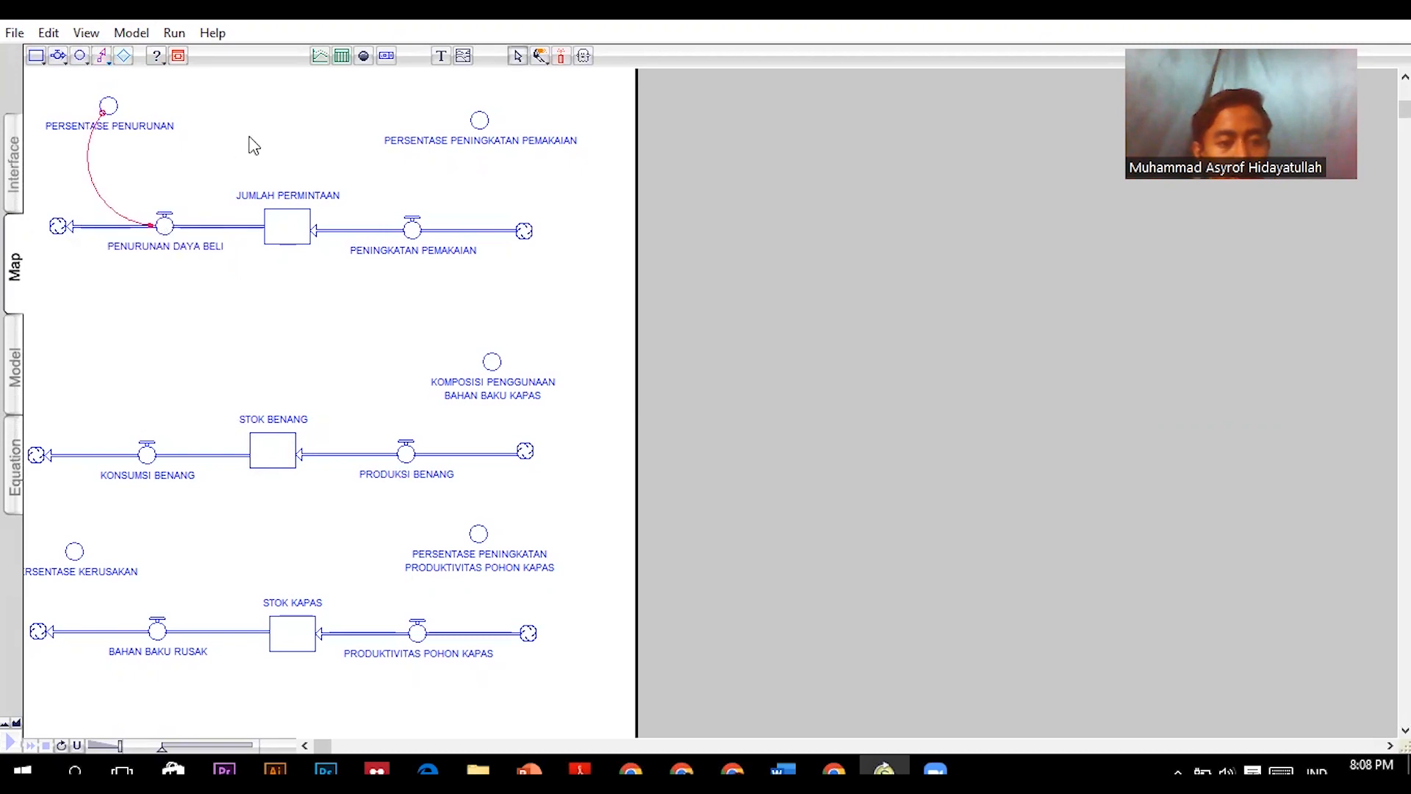
pyautogui.click(102, 55)
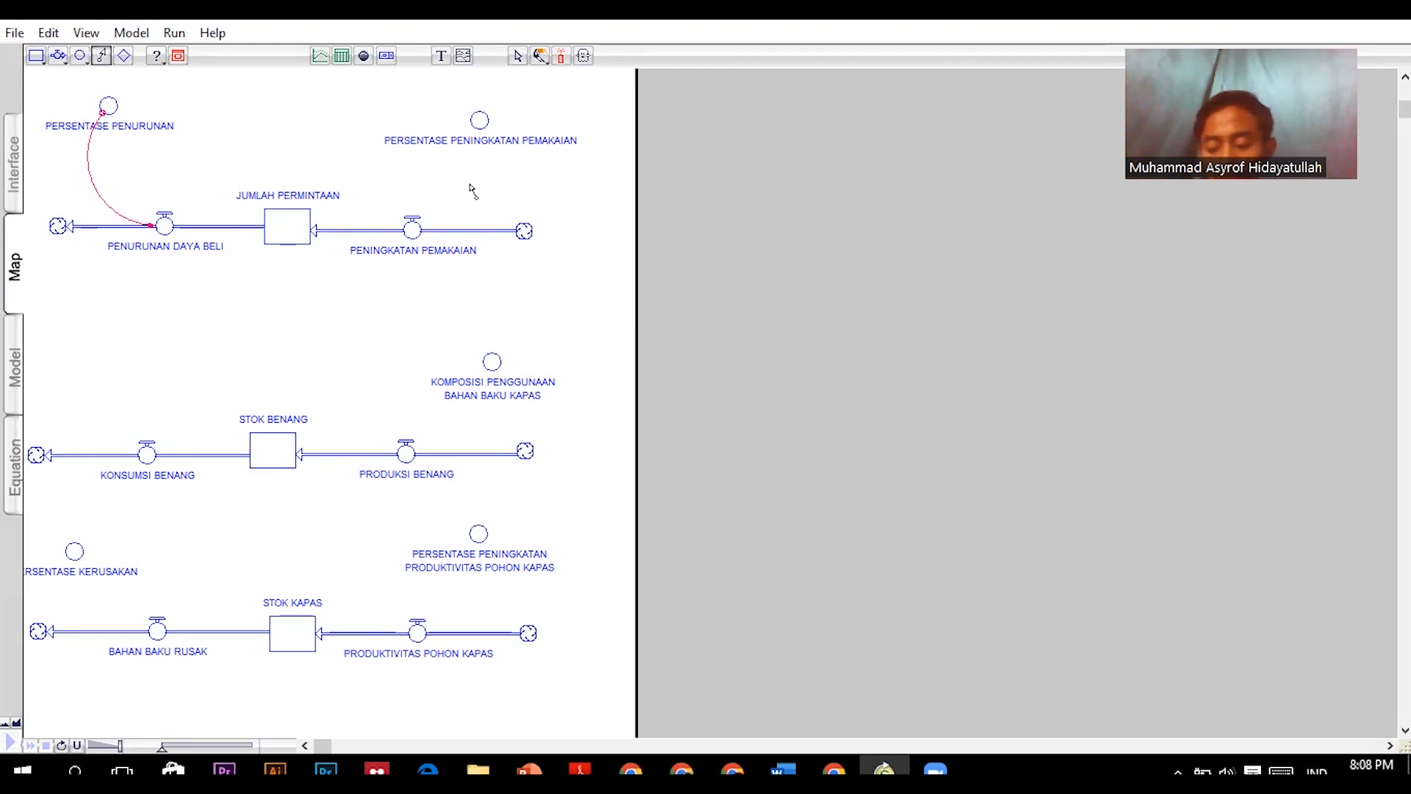
pyautogui.moveTo(282, 231); pyautogui.dragTo(176, 218)
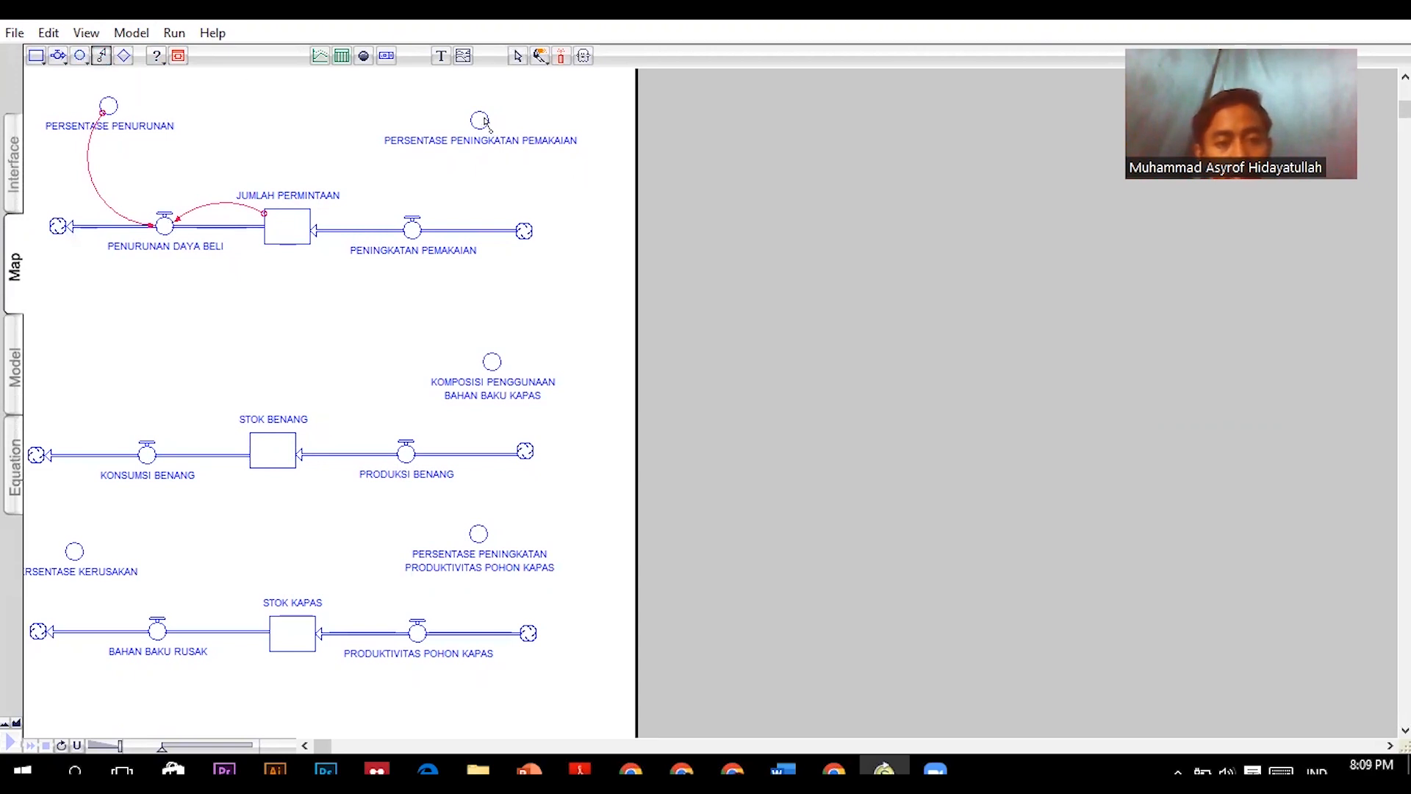
# - Draw connectors from the PERSENTASE PENINGKATAN PEMAKAIAN converter and the JUMLAH PERMINTAAN stock to the PENINGKATAN PEMAKAIAN flow
pyautogui.moveTo(456, 147)
pyautogui.mouseDown()
pyautogui.moveTo(474, 221)
pyautogui.moveTo(420, 231)
pyautogui.mouseUp()
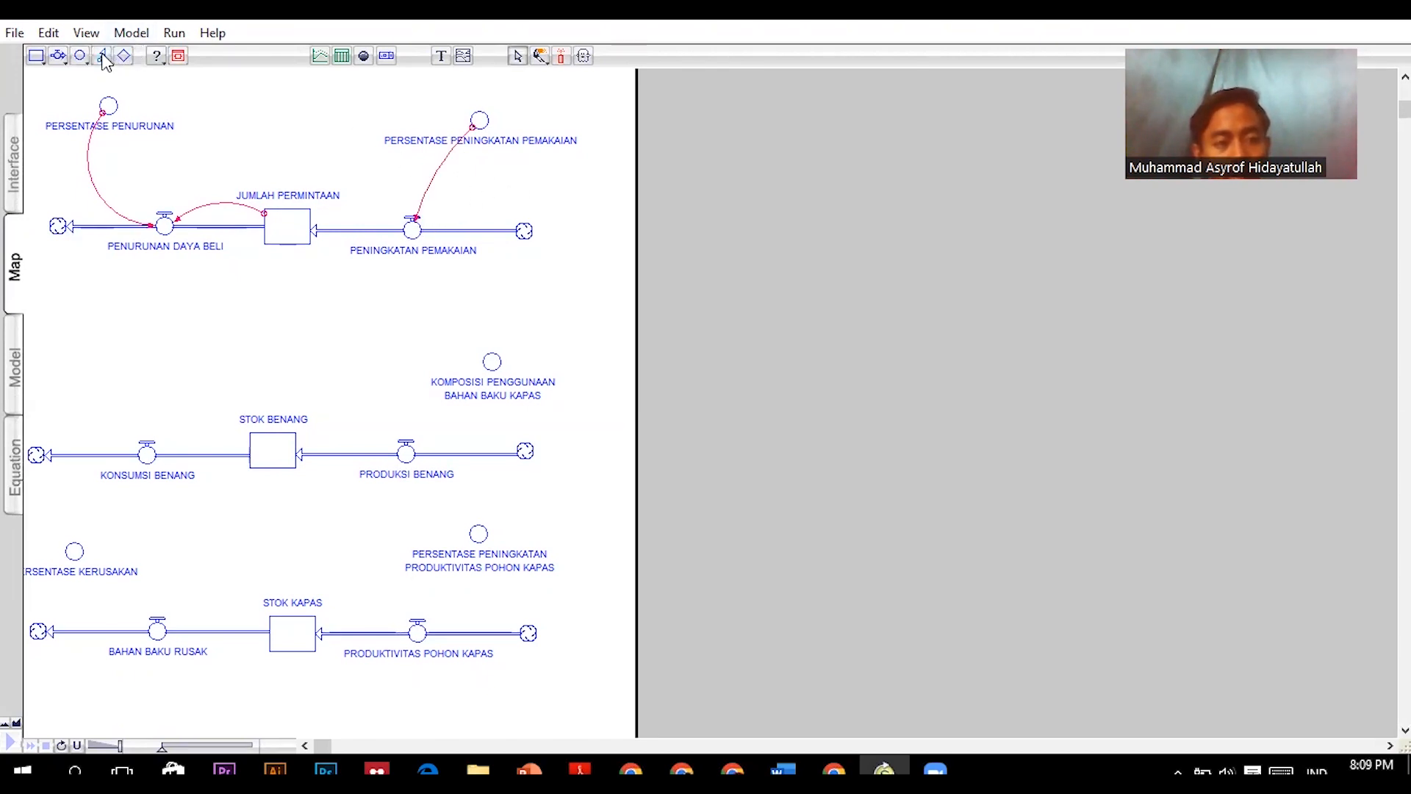
pyautogui.click(102, 57)
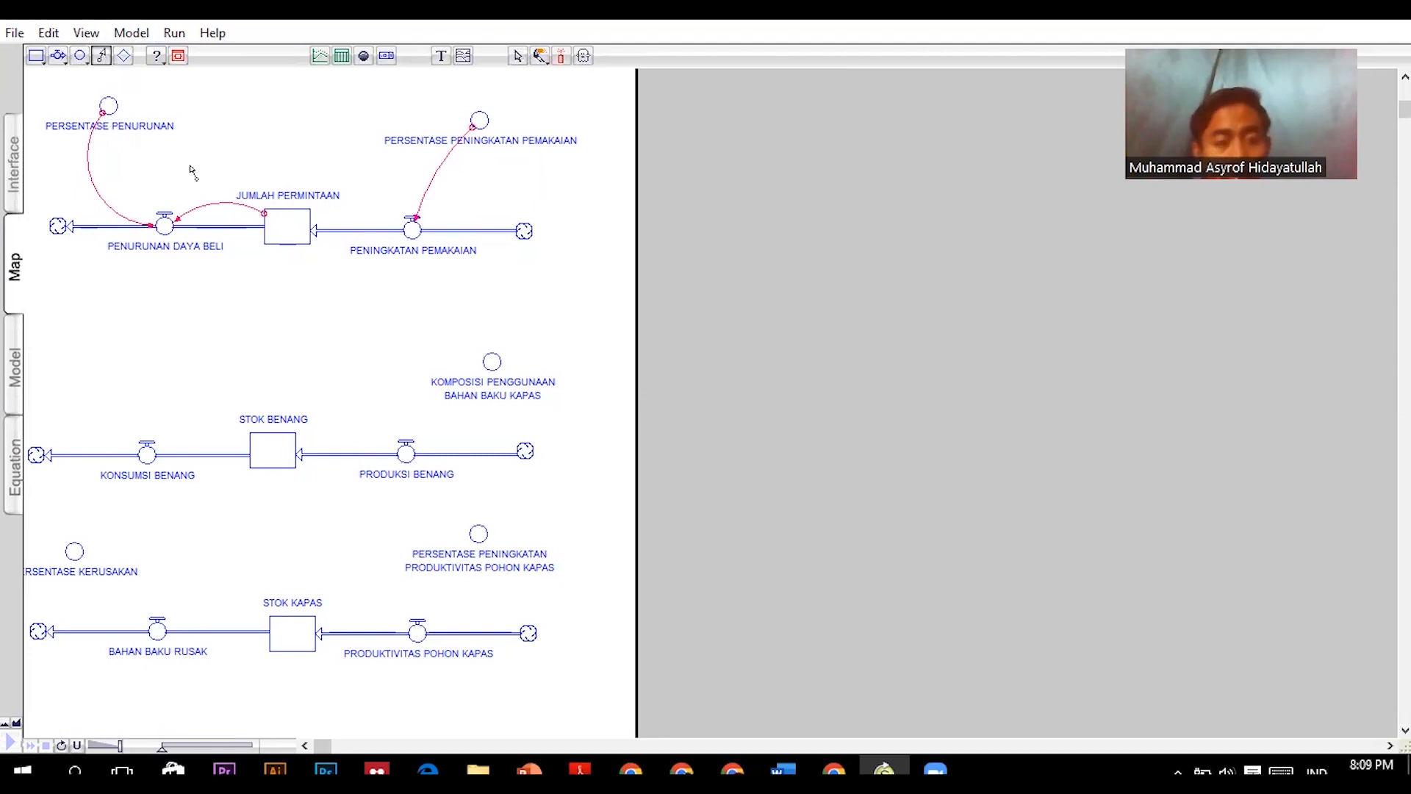
pyautogui.moveTo(297, 230)
pyautogui.mouseDown()
pyautogui.moveTo(373, 185)
pyautogui.moveTo(401, 195)
pyautogui.moveTo(413, 229)
pyautogui.mouseUp()
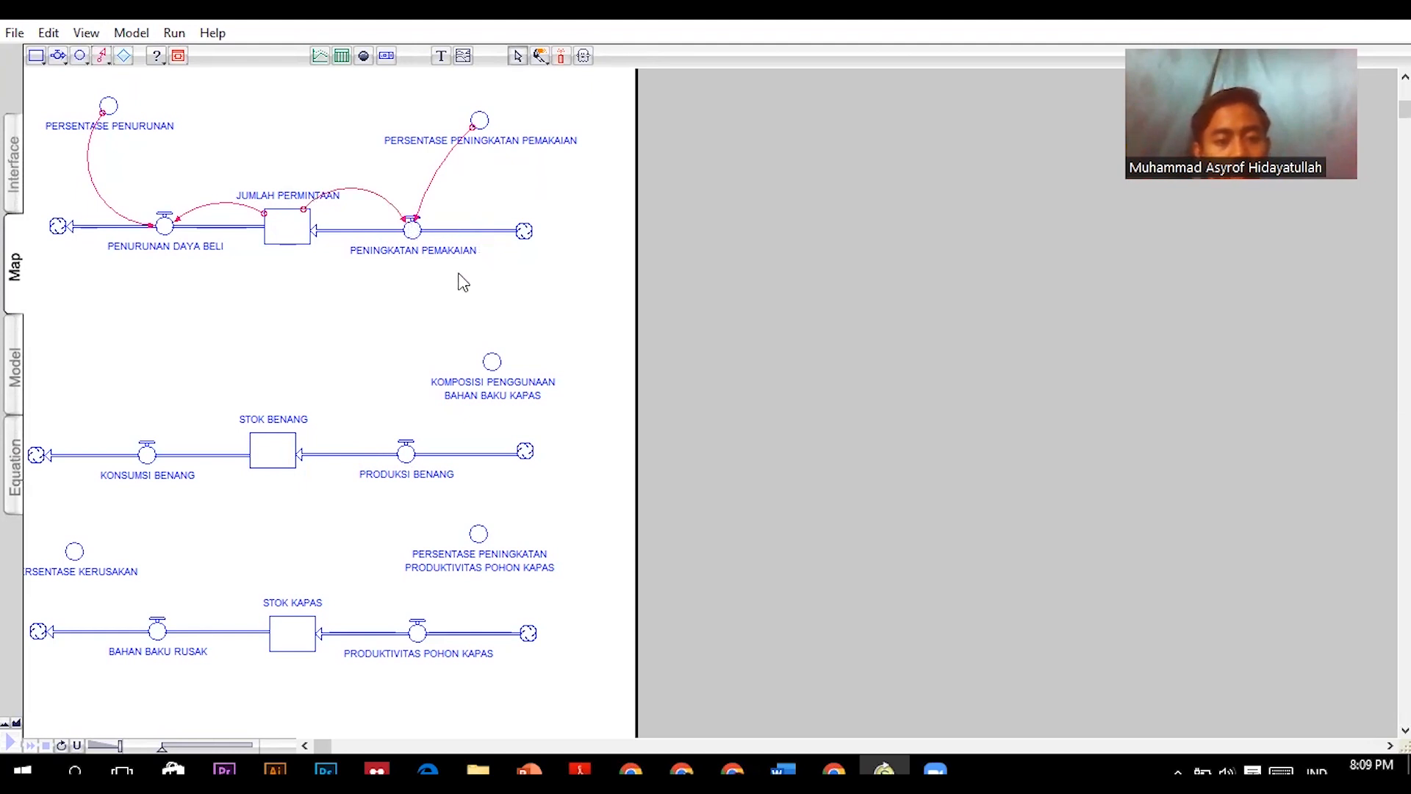
# - Connect the JUMLAH PERMINTAAN stock to KONSUMSI BENANG, and the KOMPOSISI PENGGUNAAN BAHAN BAKU KAPAS converter to PRODUKSI BENANG
pyautogui.click(102, 55)
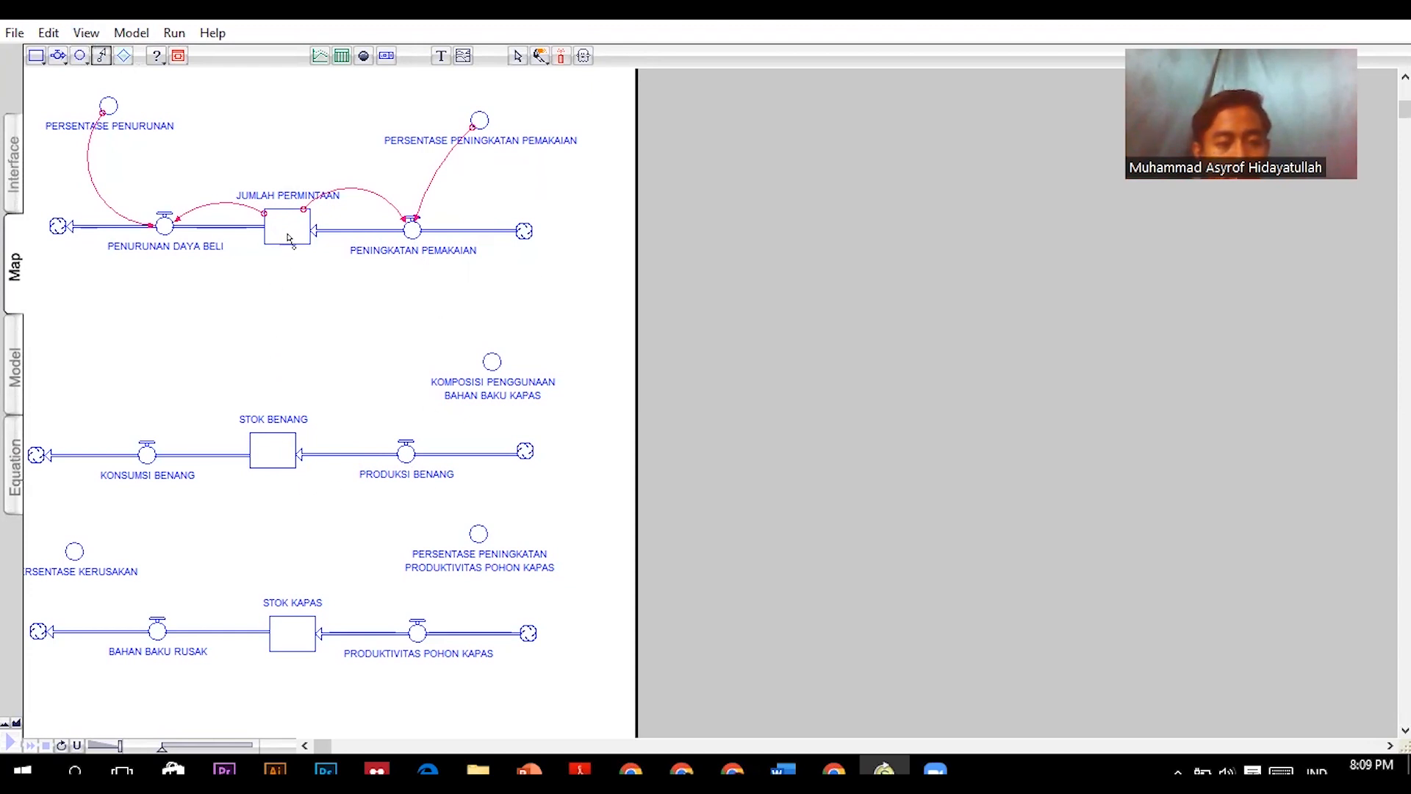
pyautogui.moveTo(284, 236); pyautogui.dragTo(146, 444)
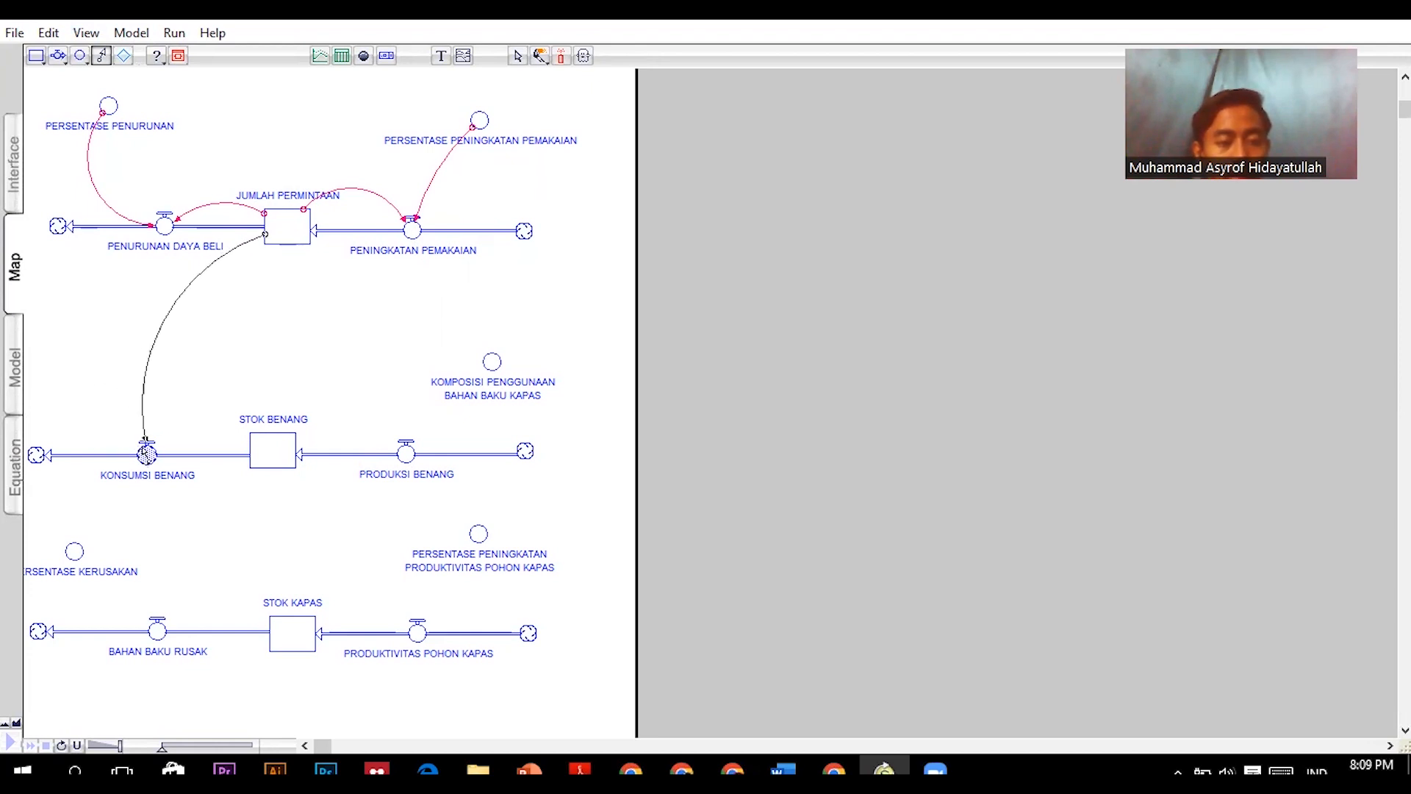
pyautogui.click(102, 55)
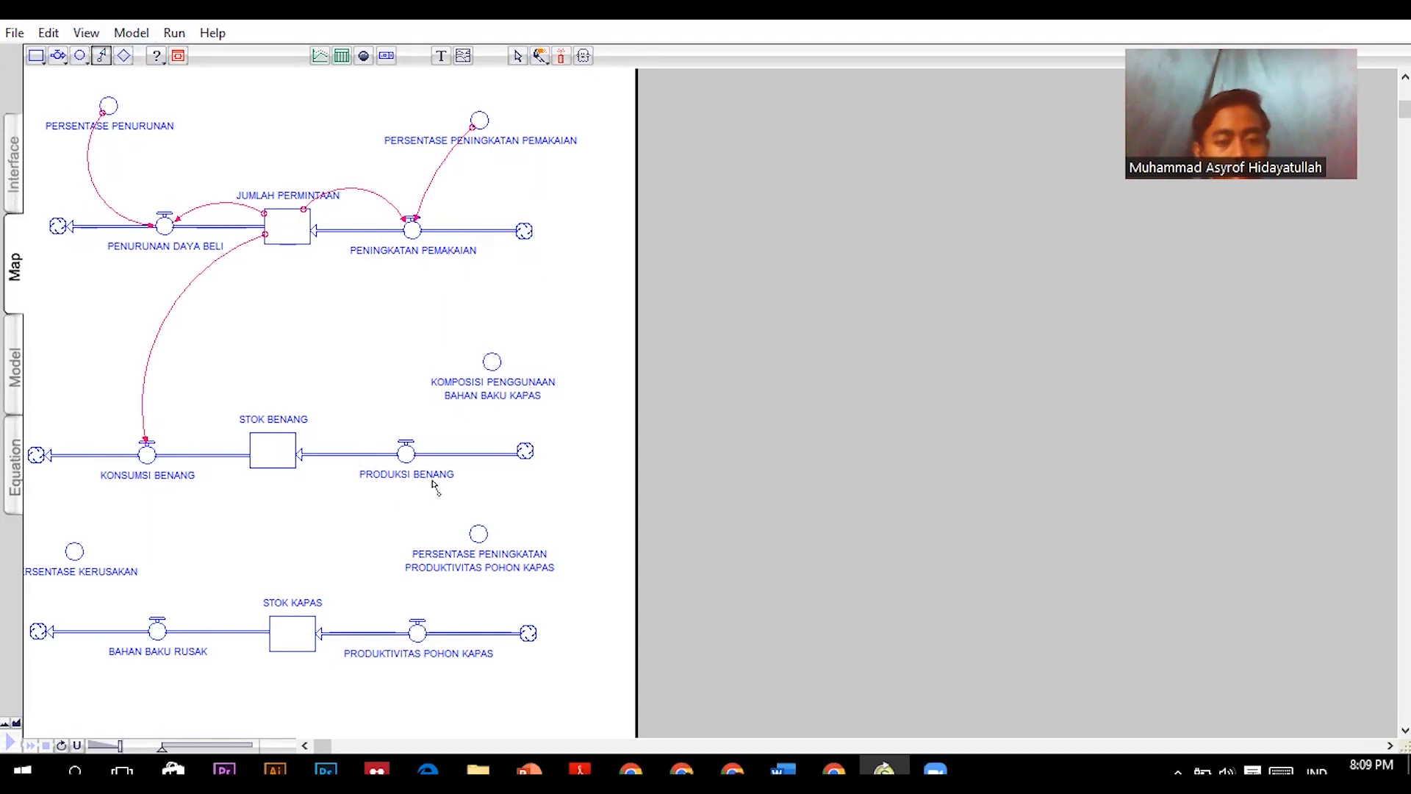
pyautogui.moveTo(491, 368); pyautogui.dragTo(415, 446)
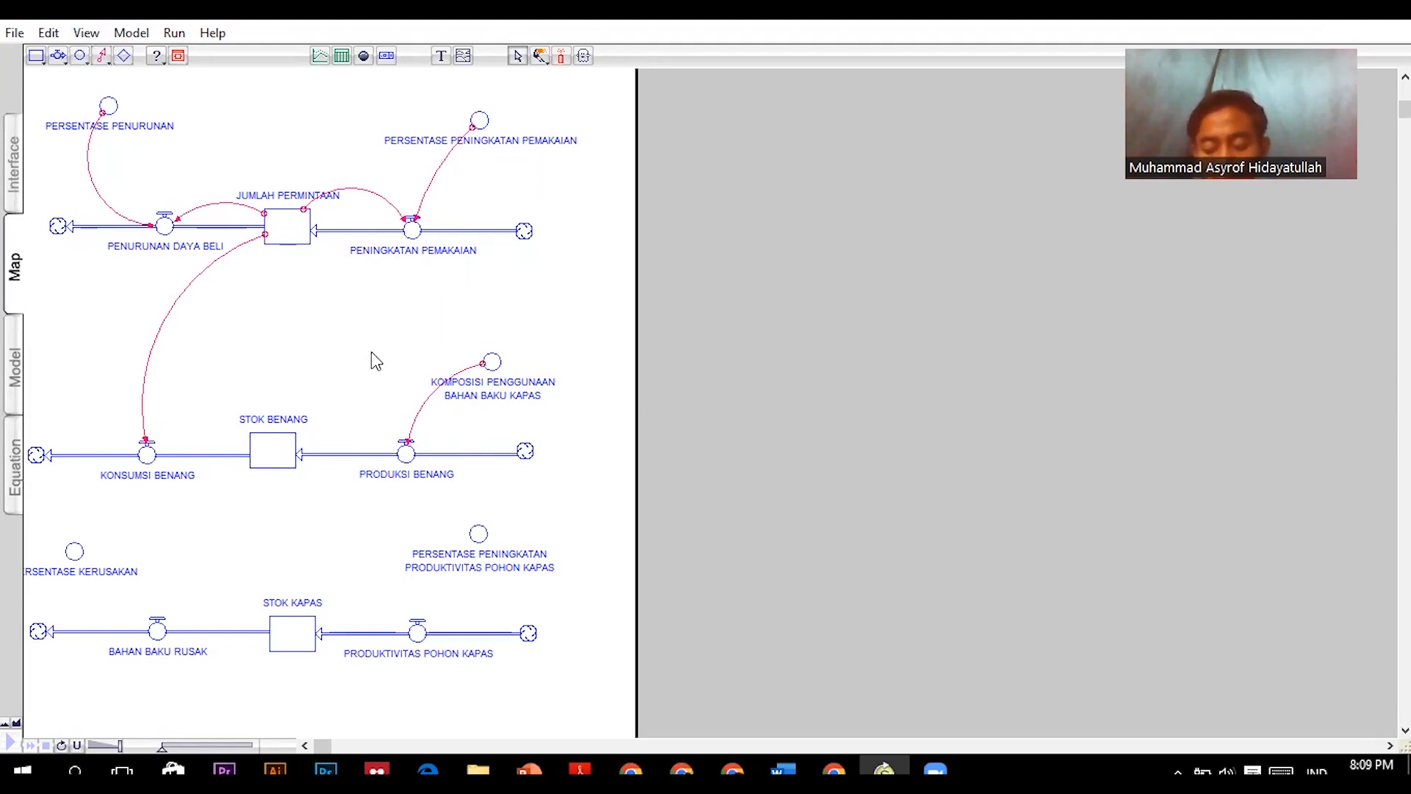
# - Connect the STOK BENANG stock to the KONSUMSI BENANG flow and the STOK KAPAS stock to the PRODUKSI BENANG flow
pyautogui.click(101, 56)
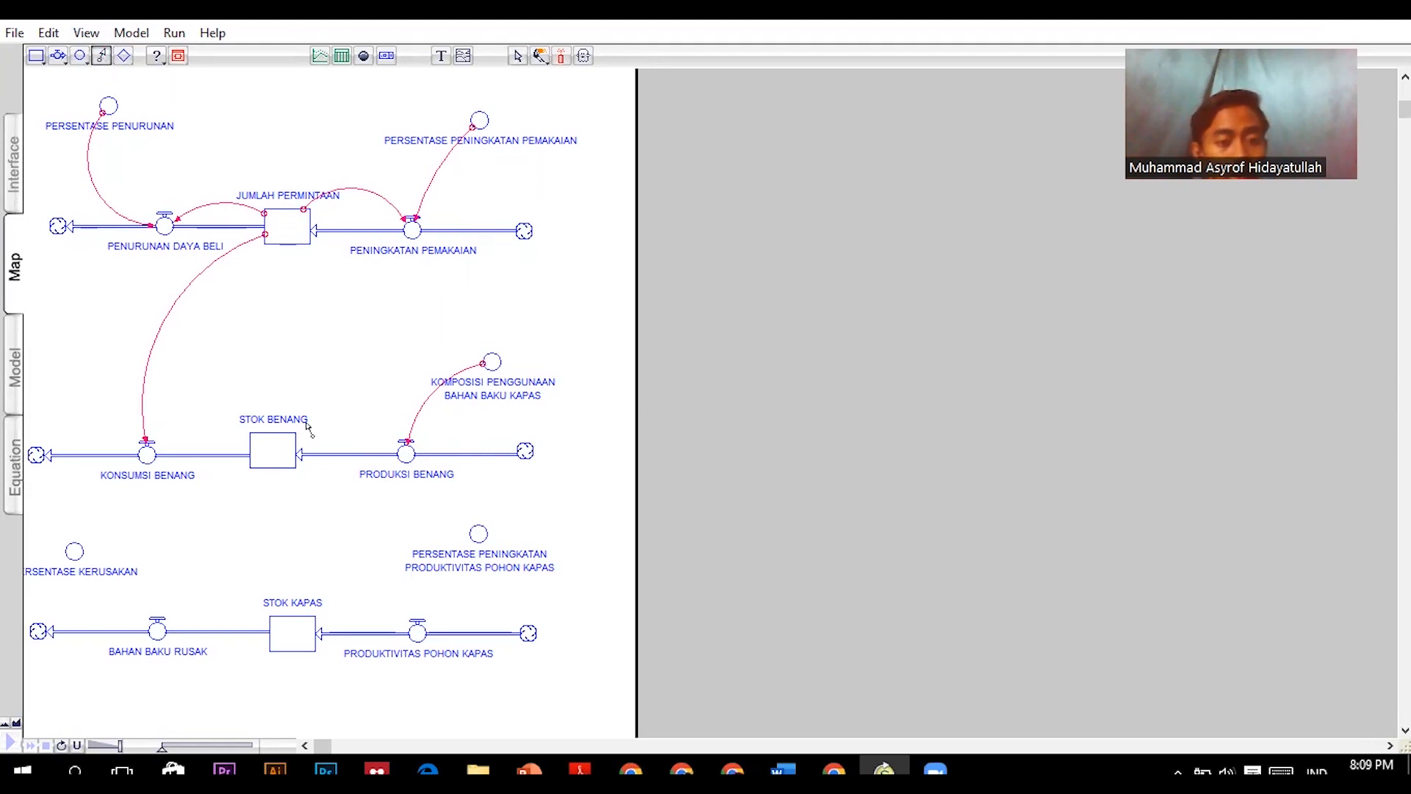
pyautogui.moveTo(282, 456)
pyautogui.mouseDown()
pyautogui.moveTo(186, 422)
pyautogui.moveTo(147, 446)
pyautogui.mouseUp()
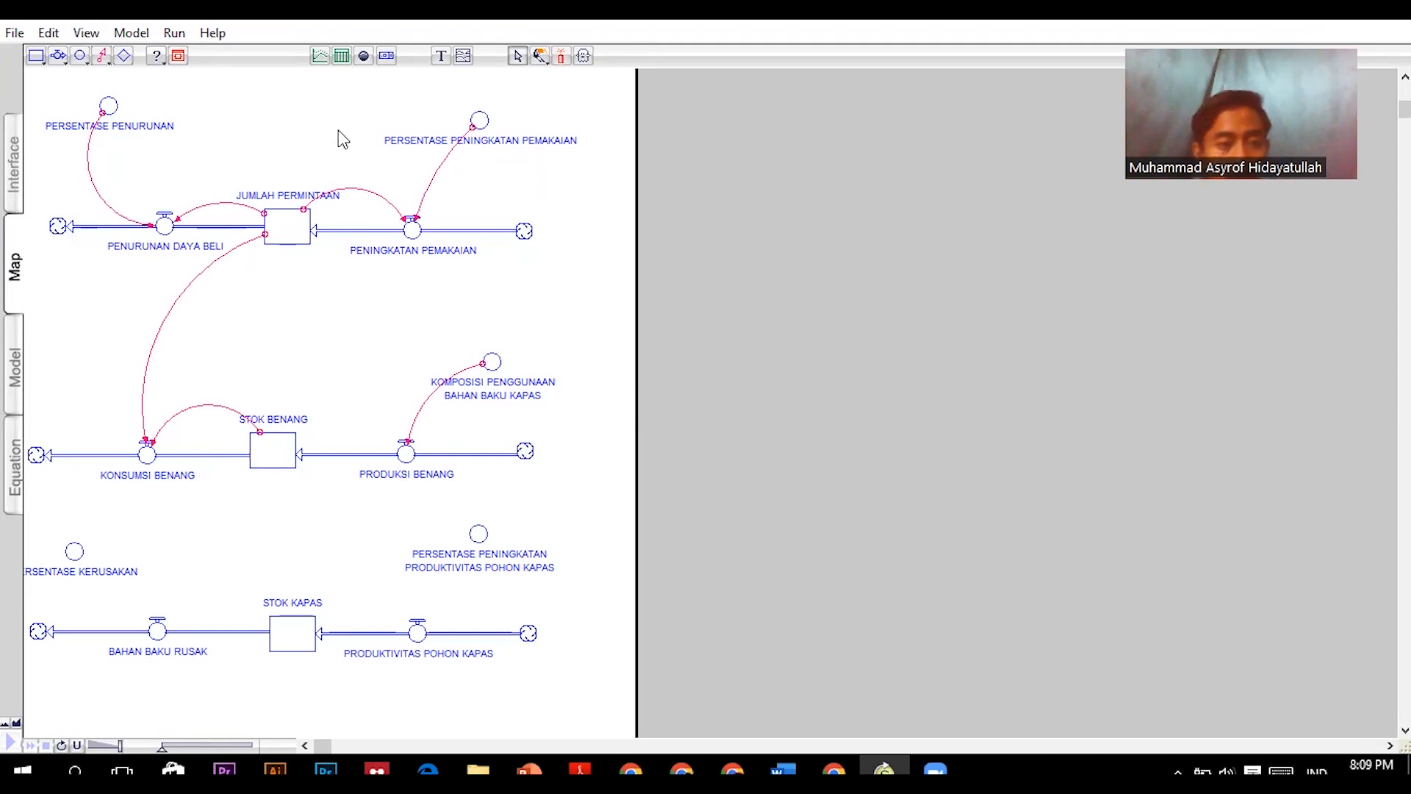
pyautogui.click(103, 57)
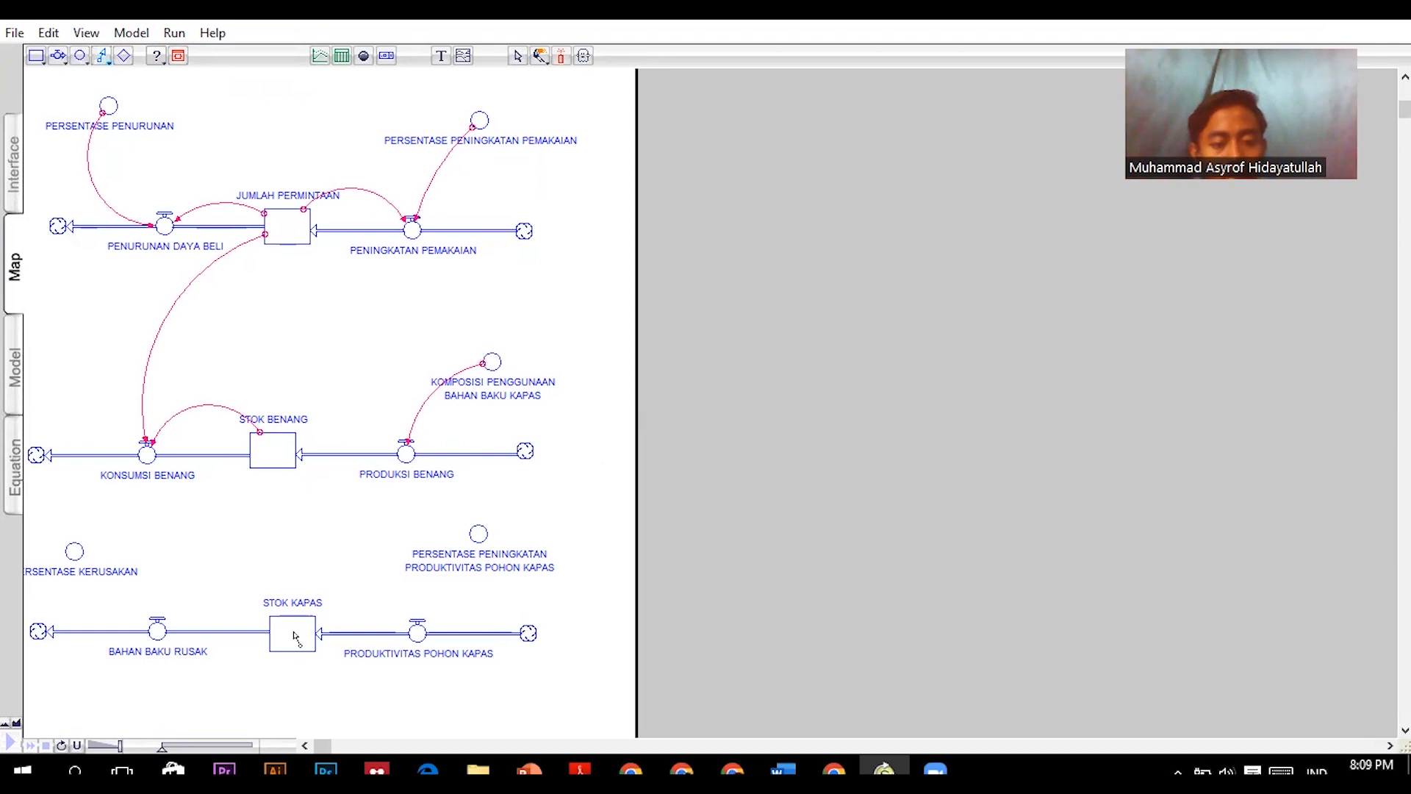
pyautogui.moveTo(294, 643); pyautogui.dragTo(406, 456)
# - Connect PERSENTASE PENINGKATAN PRODUKTIVITAS POHON KAPAS to the PRODUKTIVITAS POHON KAPAS flow, and PERSENTASE KERUSAKAN to the BAHAN BAKU RUSAK flow
pyautogui.click(102, 57)
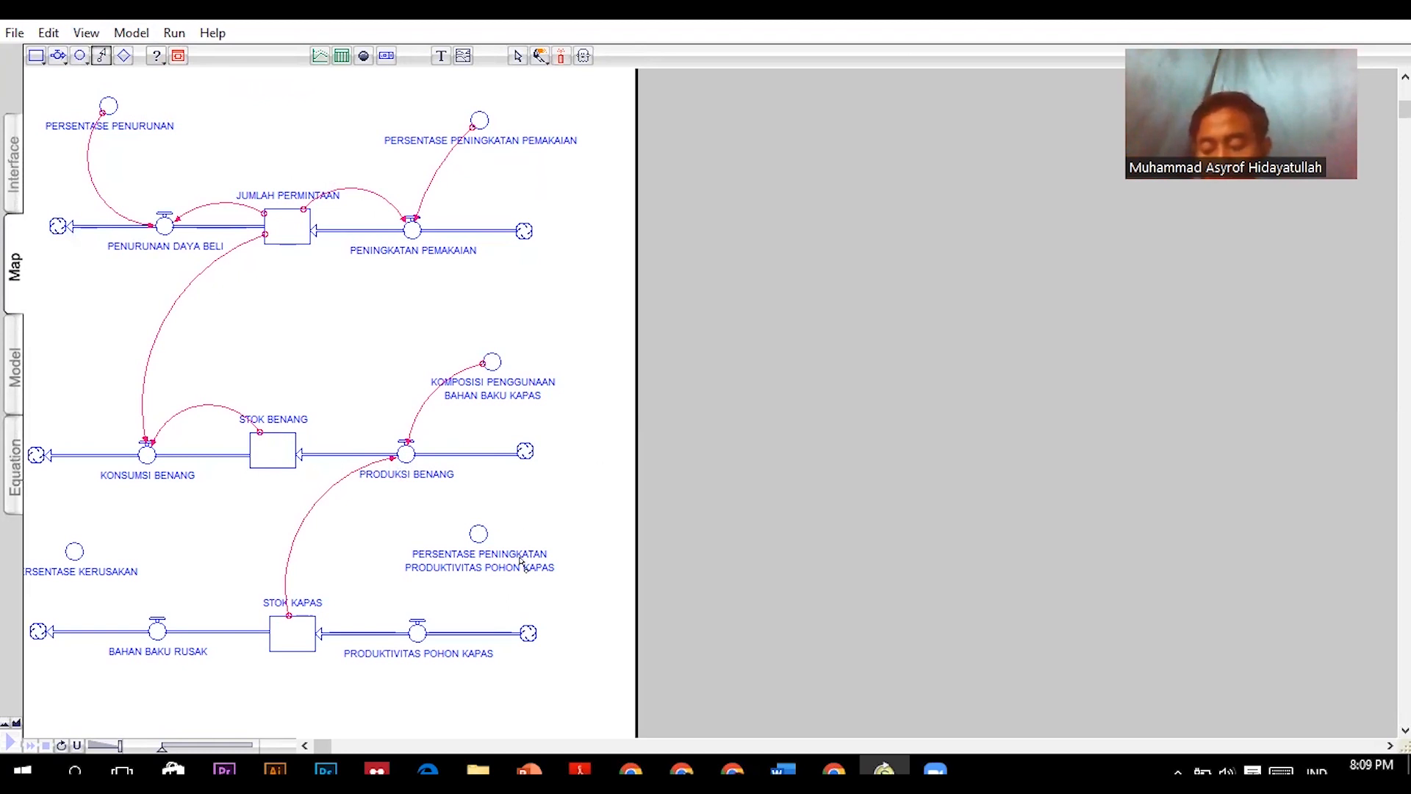
pyautogui.moveTo(482, 541); pyautogui.dragTo(417, 629)
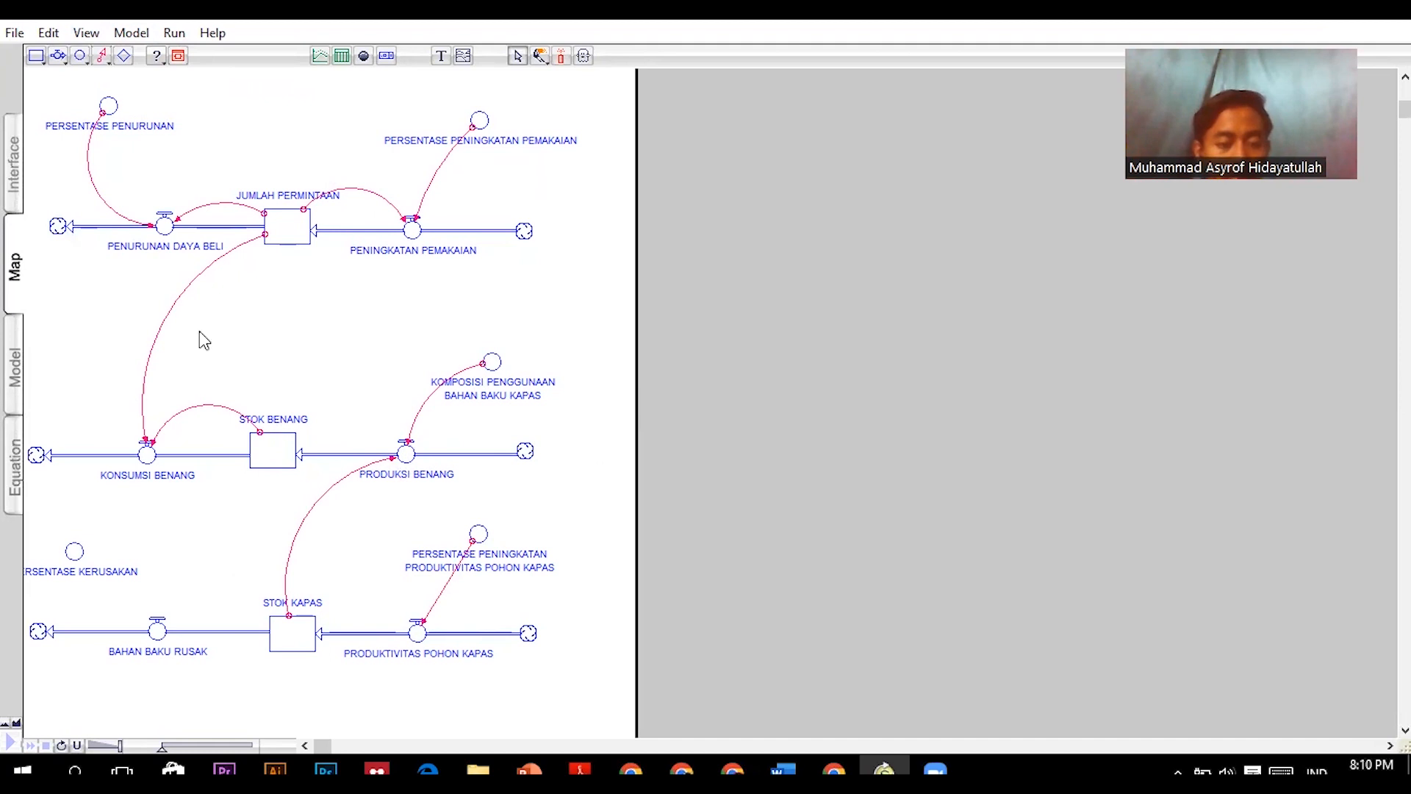
pyautogui.click(102, 57)
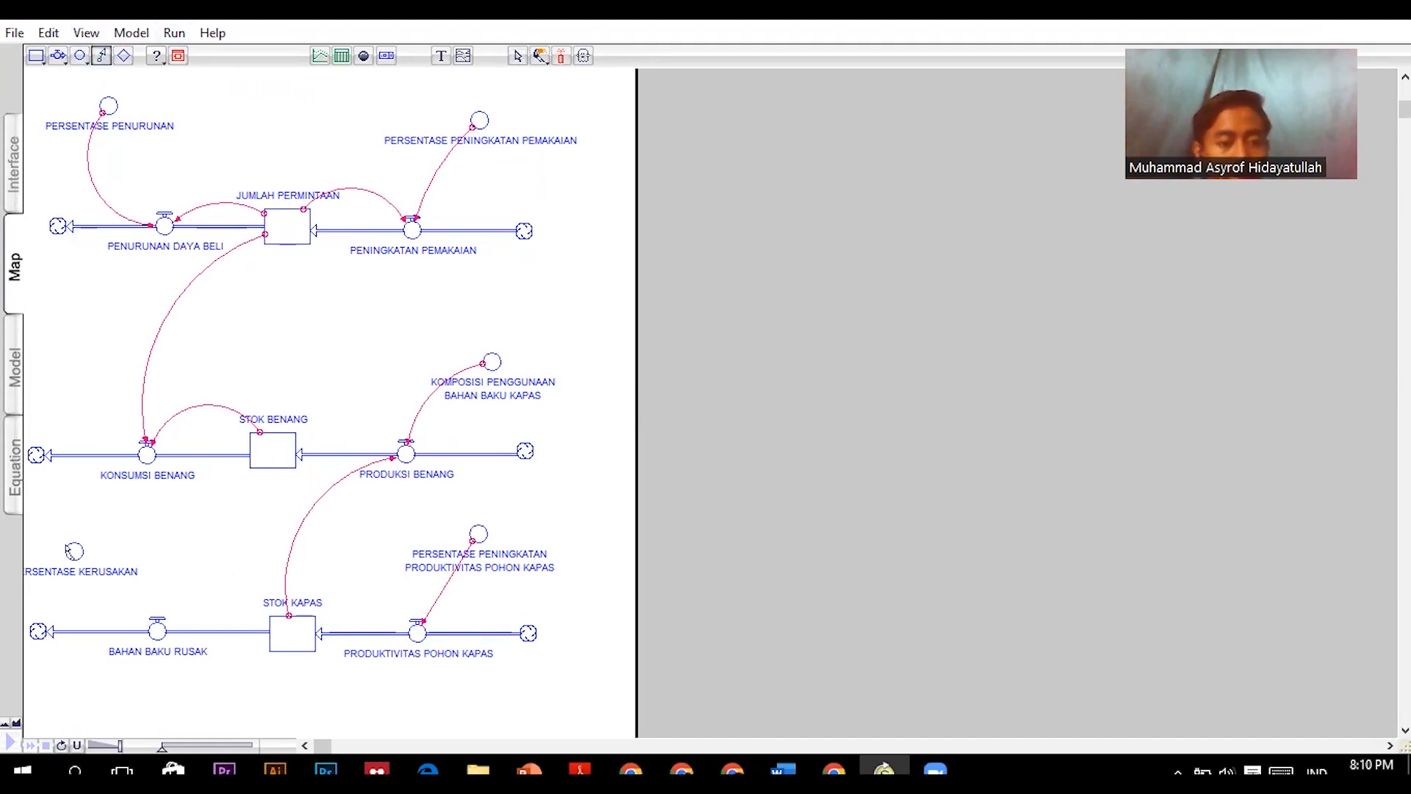
pyautogui.moveTo(79, 557); pyautogui.dragTo(159, 623)
# - Draw connectors from the STOK KAPAS stock to the BAHAN BAKU RUSAK and PRODUKTIVITAS POHON KAPAS flows
pyautogui.click(102, 57)
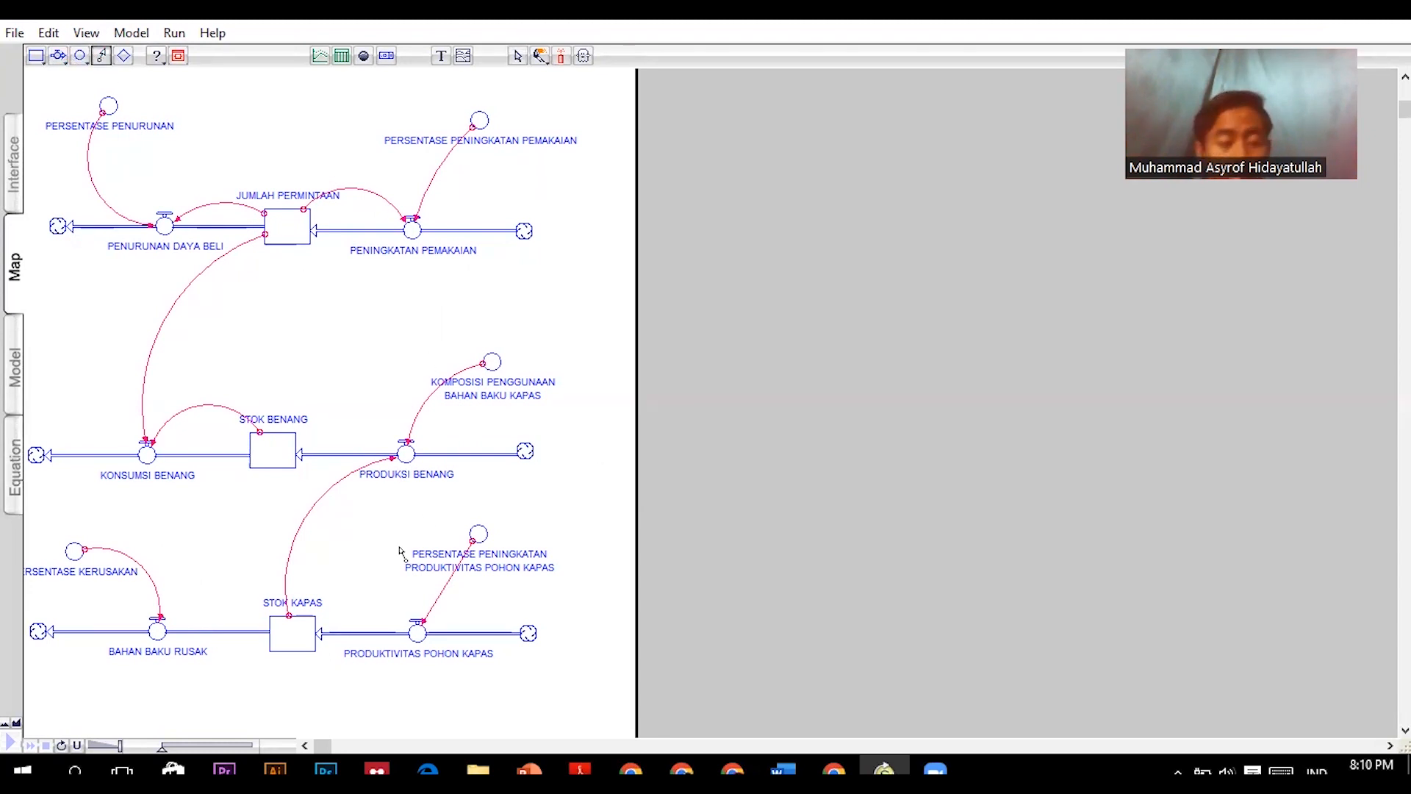
pyautogui.moveTo(259, 607); pyautogui.dragTo(163, 623)
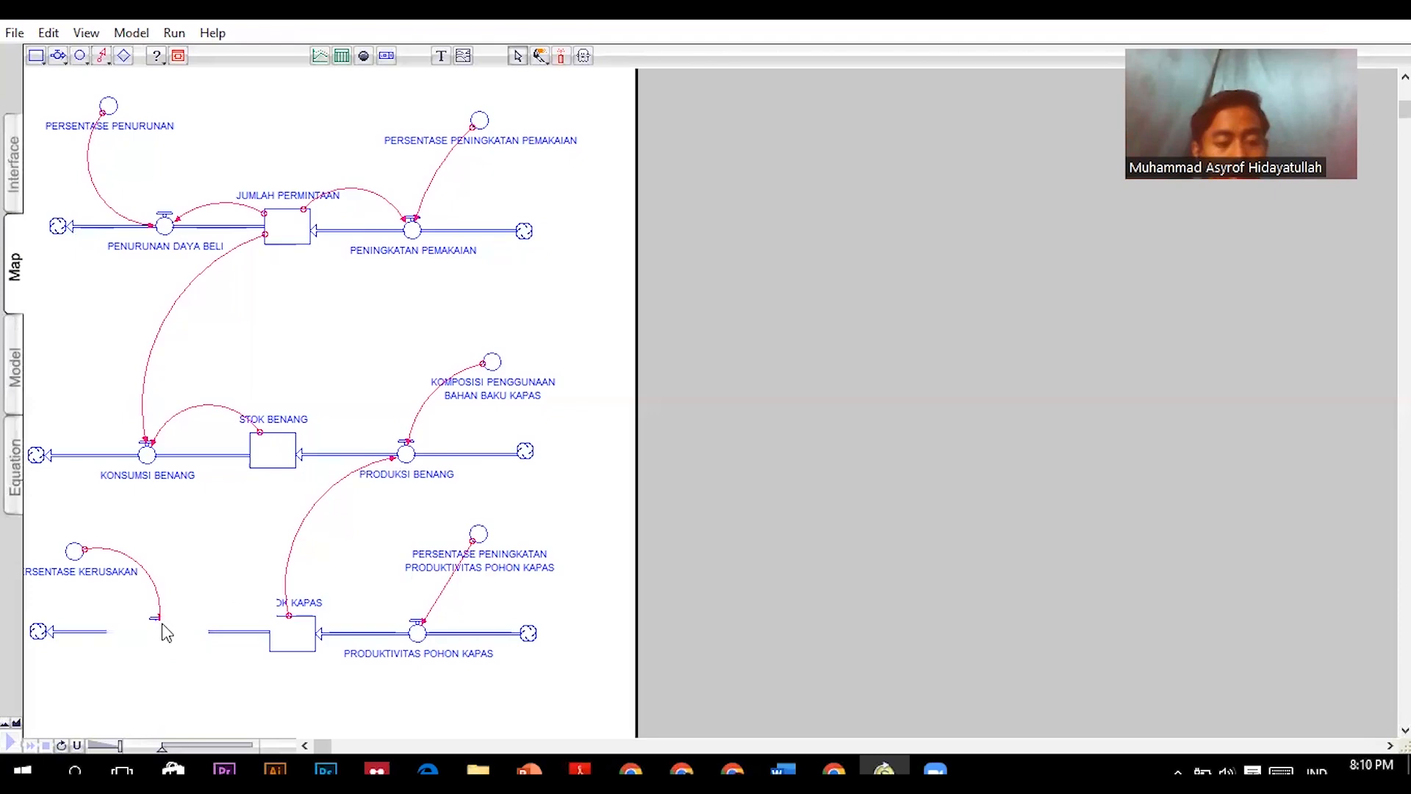
pyautogui.click(103, 57)
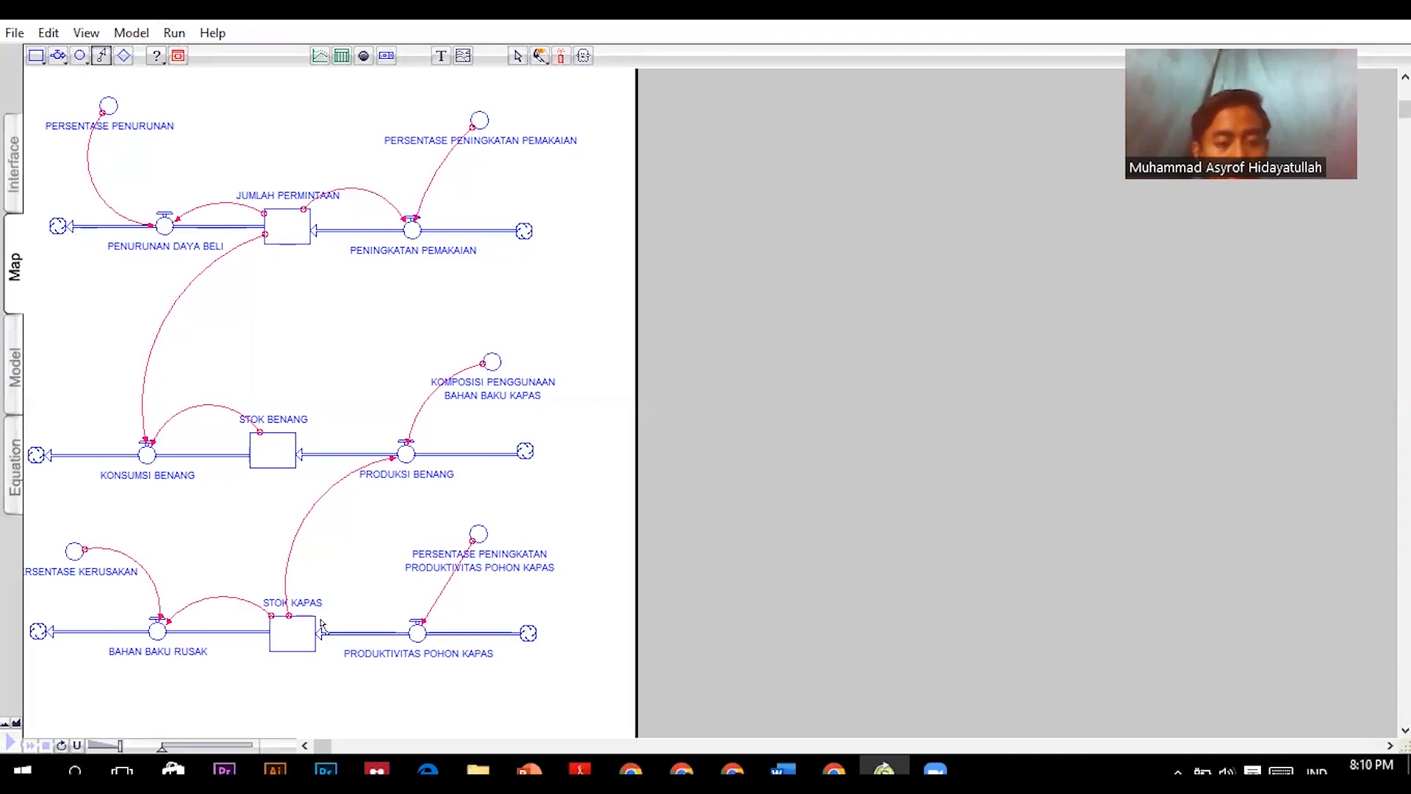
pyautogui.moveTo(310, 619)
pyautogui.mouseDown()
pyautogui.moveTo(407, 598)
pyautogui.moveTo(415, 624)
pyautogui.mouseUp()
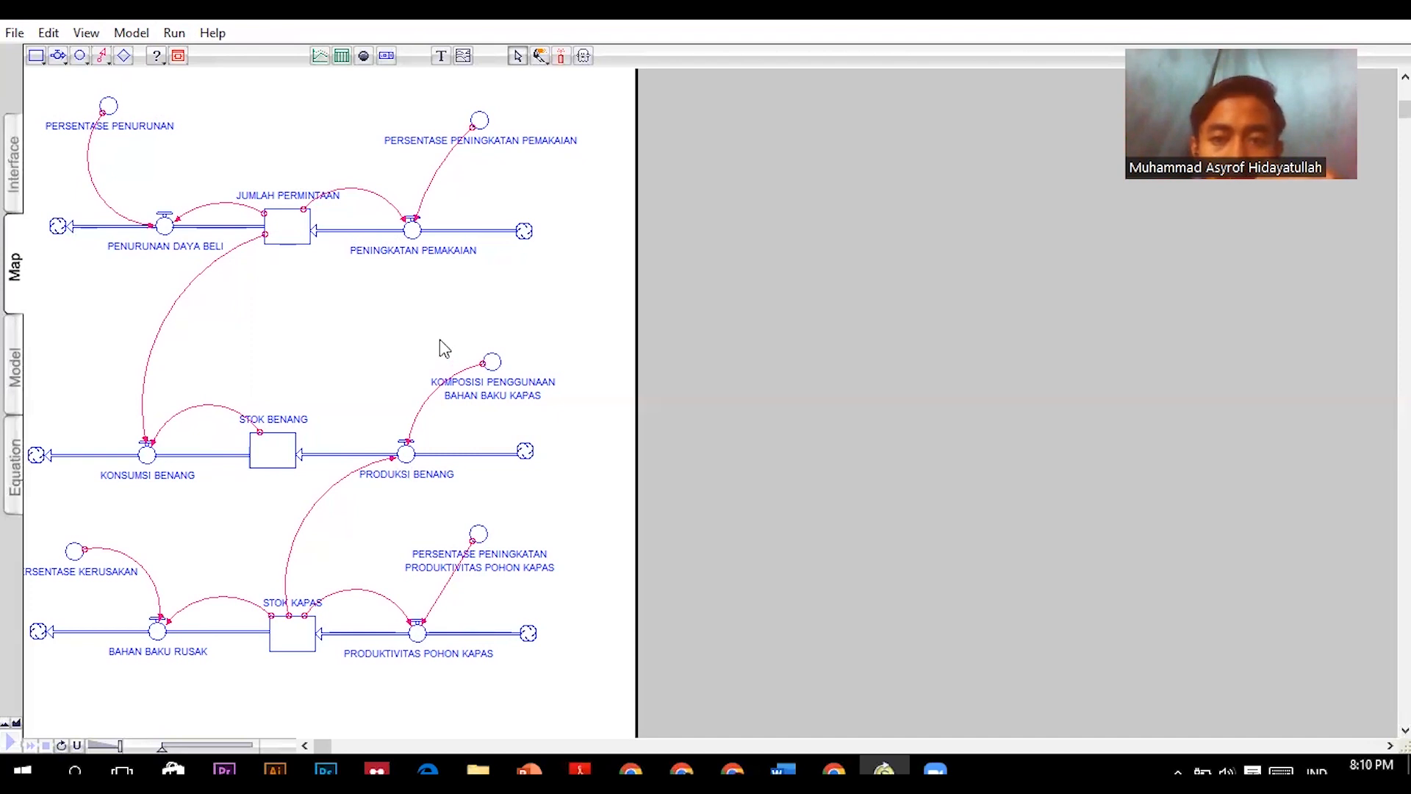
# - Switch the completed diagram from the Map layer to the Model layer
pyautogui.moveTo(582, 684); pyautogui.dragTo(31, 90)
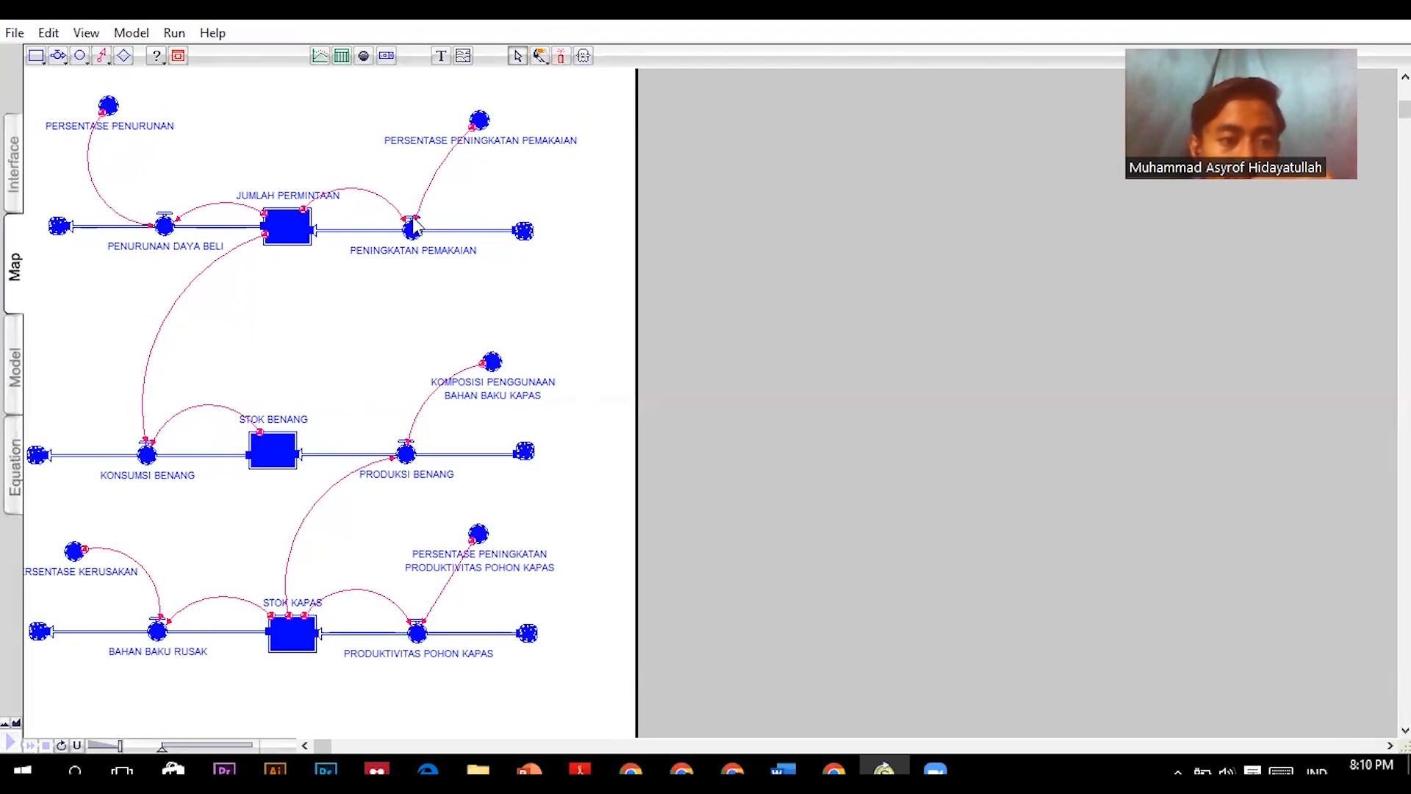
pyautogui.click(577, 357)
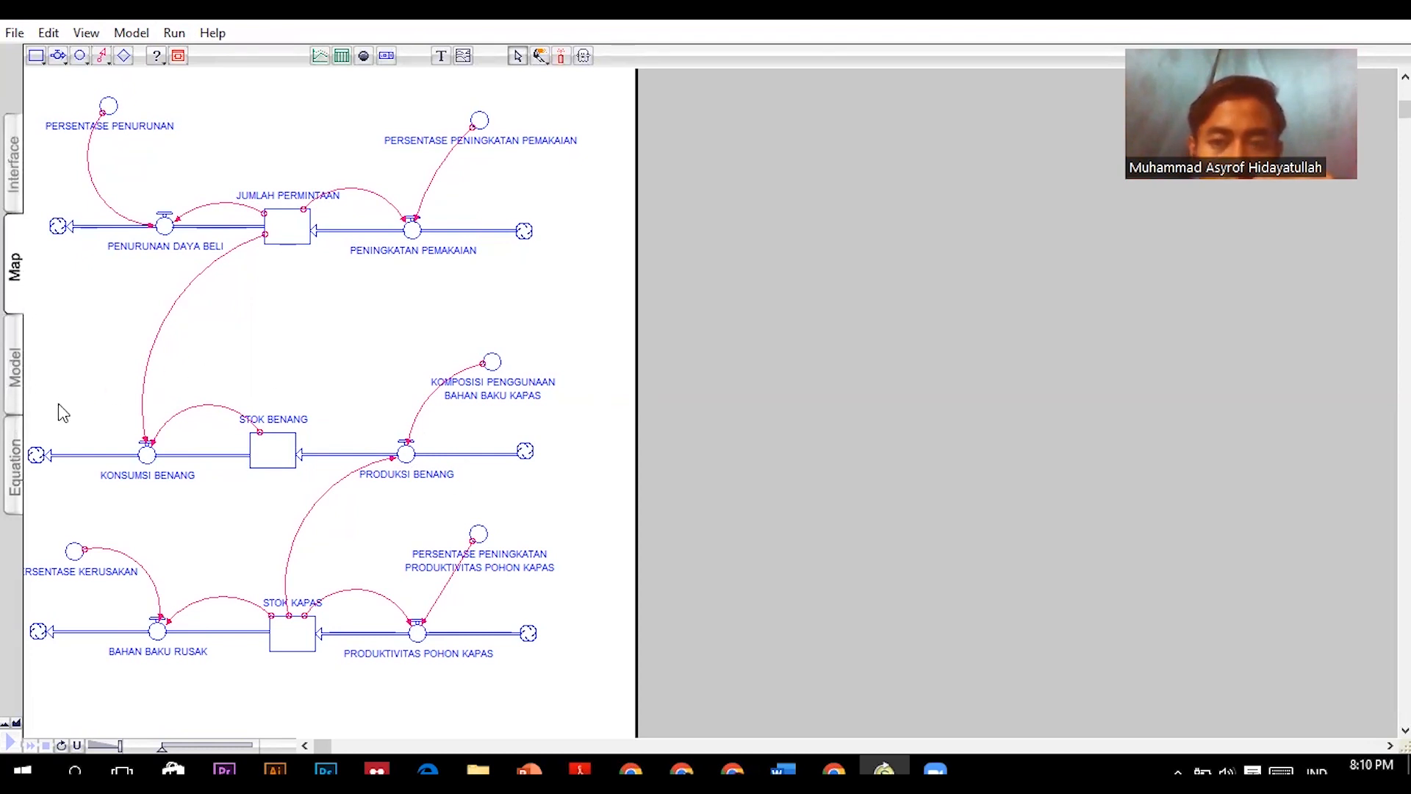
pyautogui.click(16, 379)
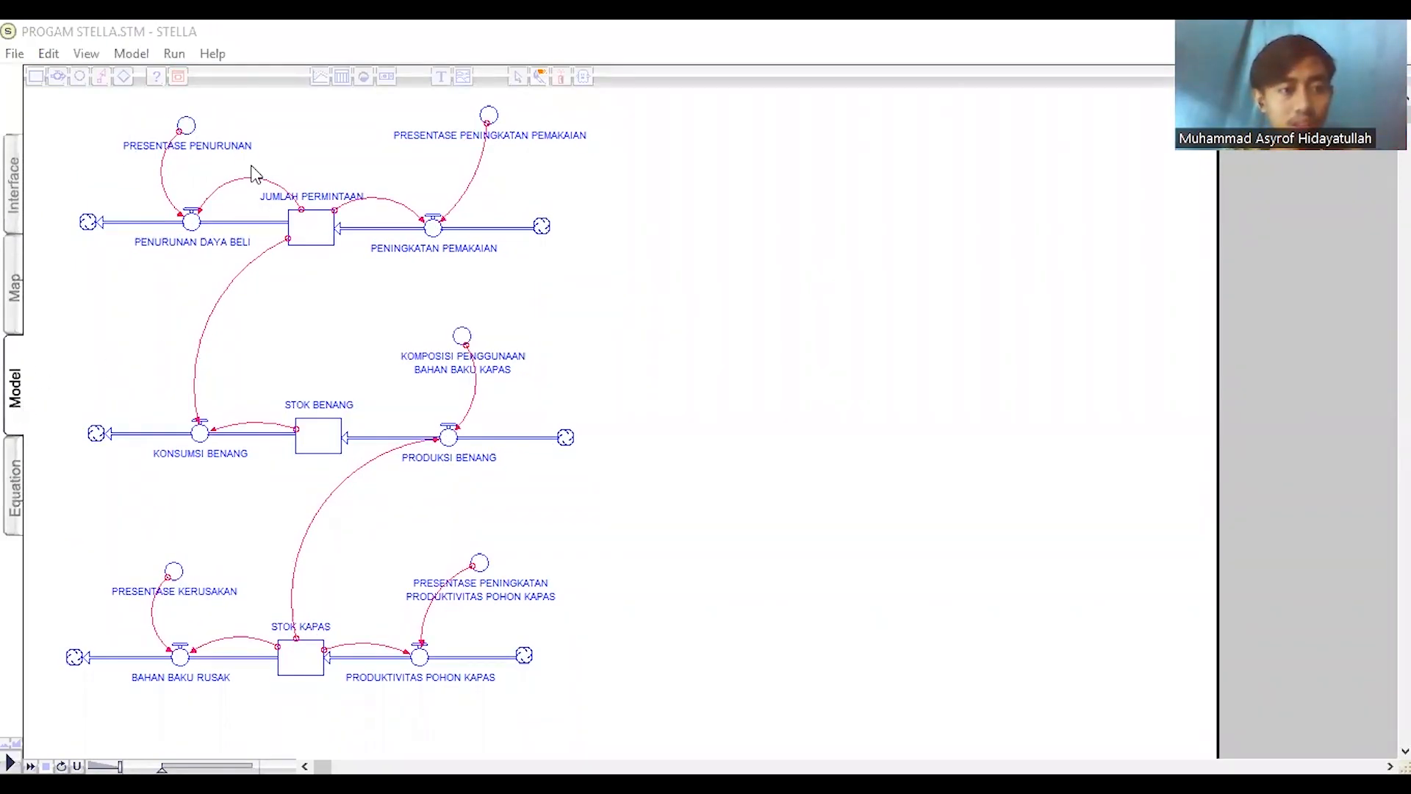
# - Set the PRESENTASE PENURUNAN converter to 0.03
pyautogui.click(186, 136)
pyautogui.click(186, 126)
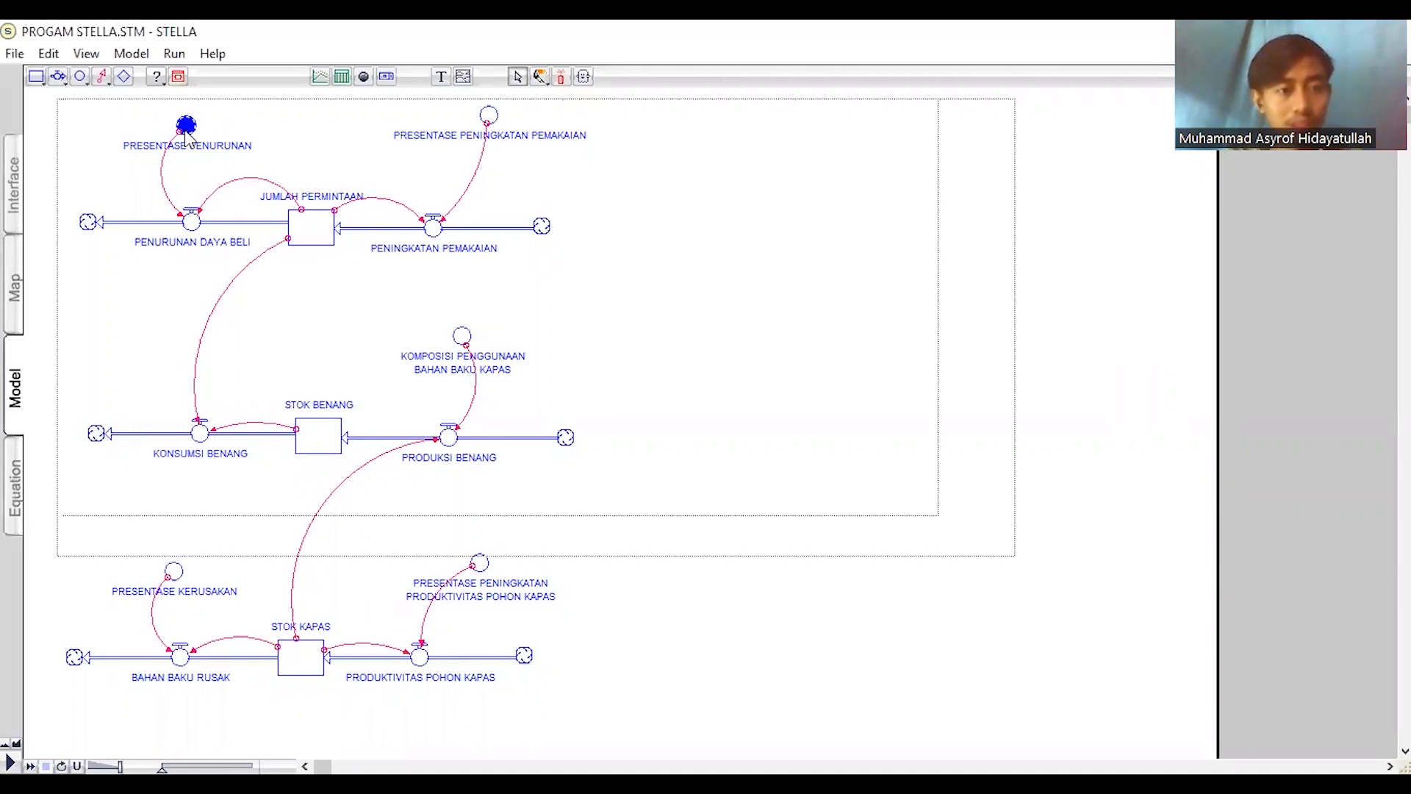
pyautogui.doubleClick(186, 128)
pyautogui.write('0.03')
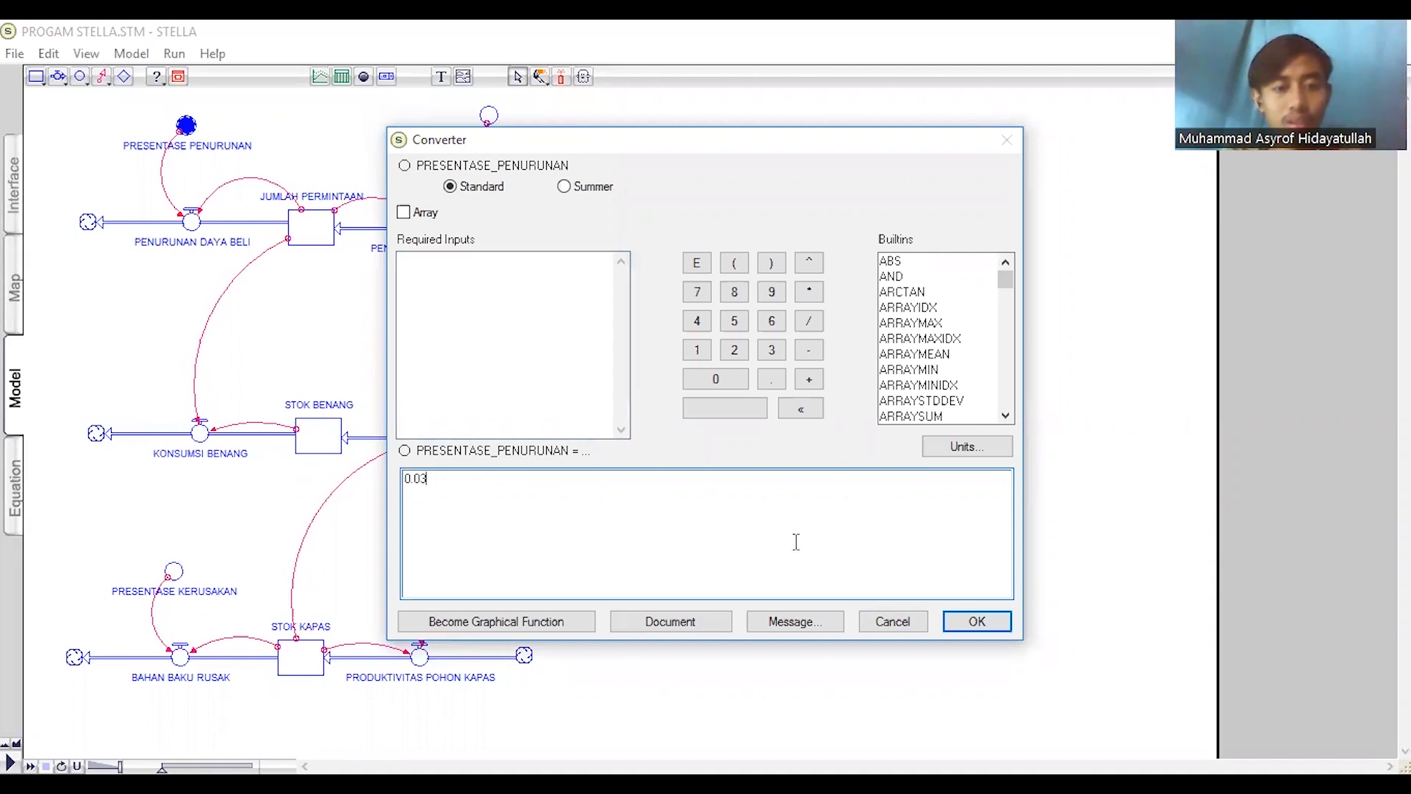
pyautogui.click(981, 632)
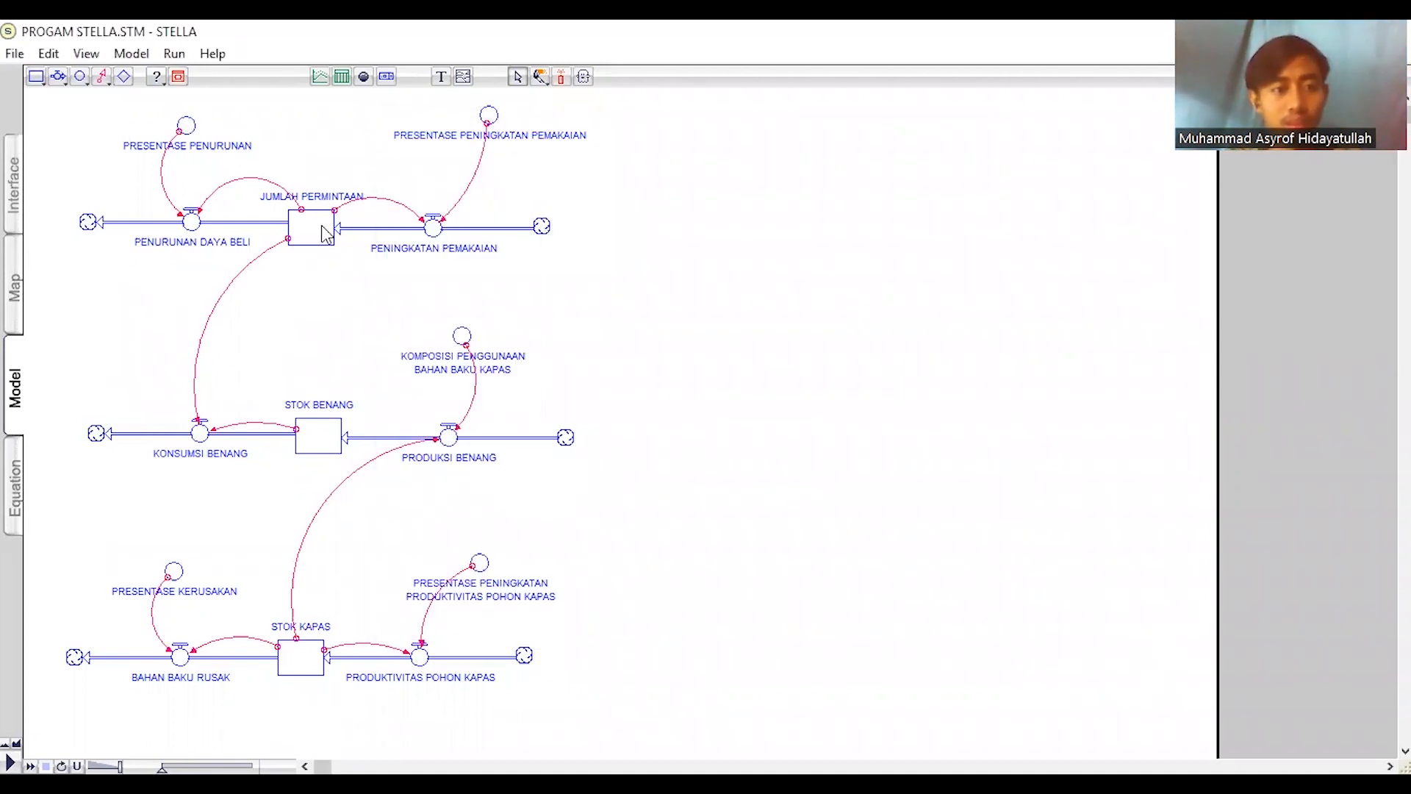
# - Check the value defined for the PRESENTASE PENINGKATAN PEMAKAIAN converter
pyautogui.click(489, 117)
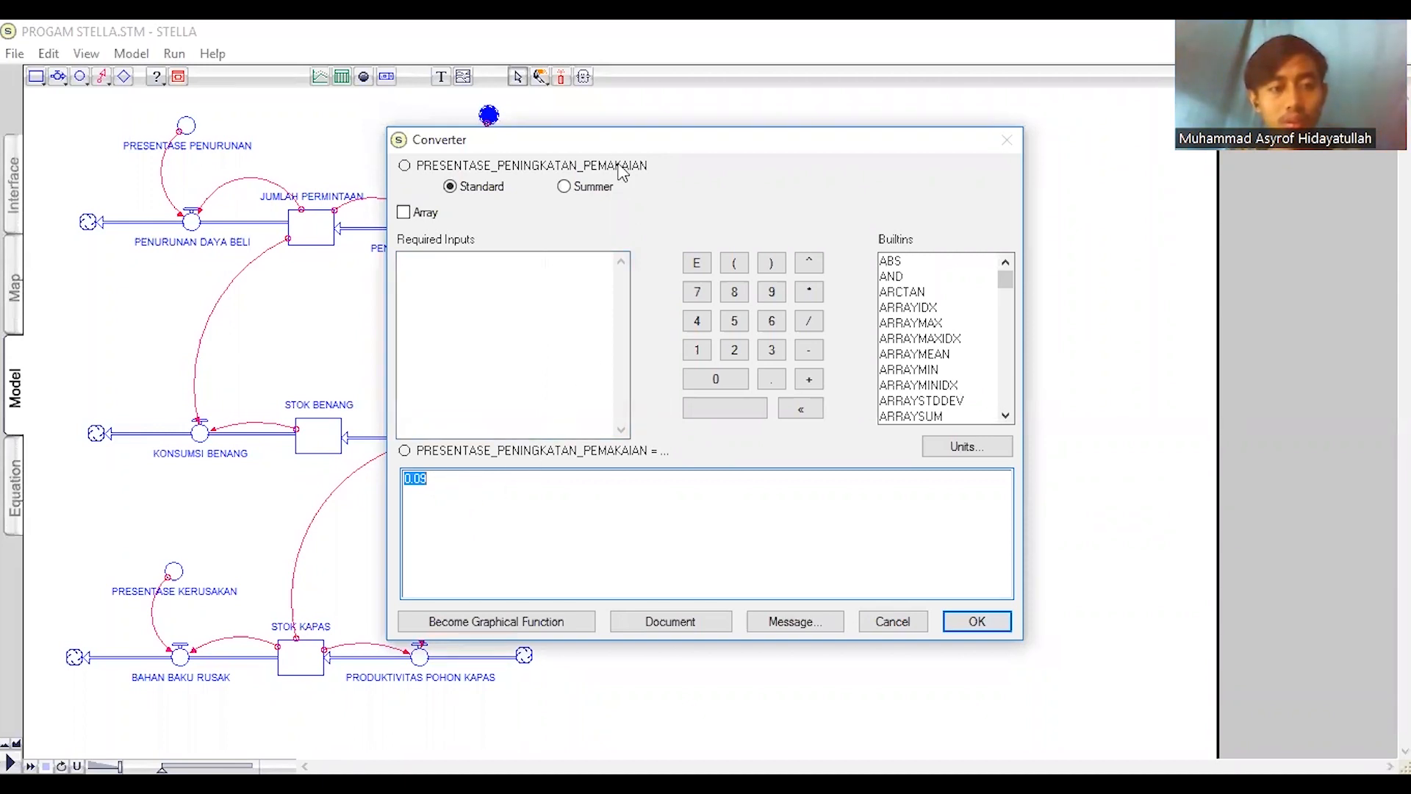
pyautogui.moveTo(617, 140); pyautogui.dragTo(854, 112)
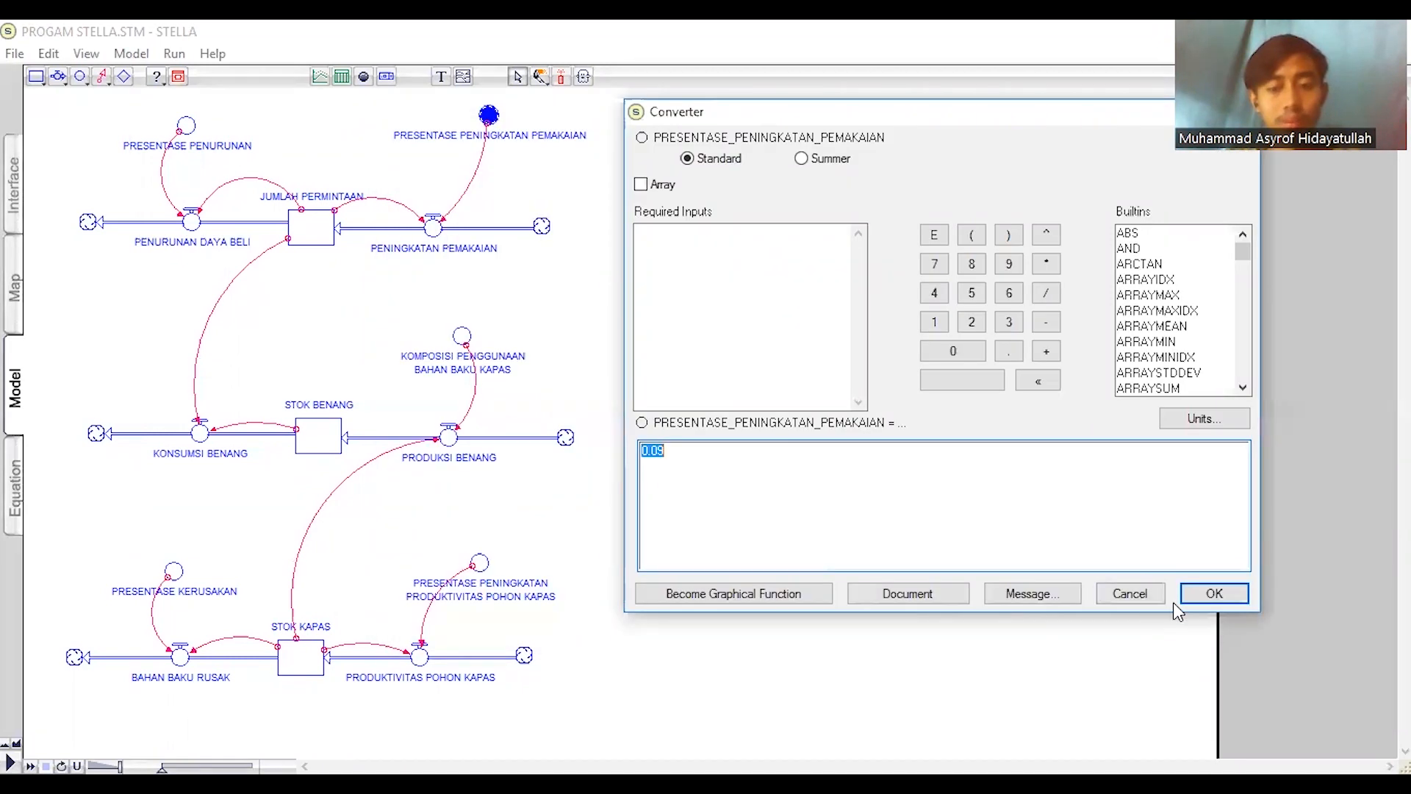
pyautogui.click(1214, 594)
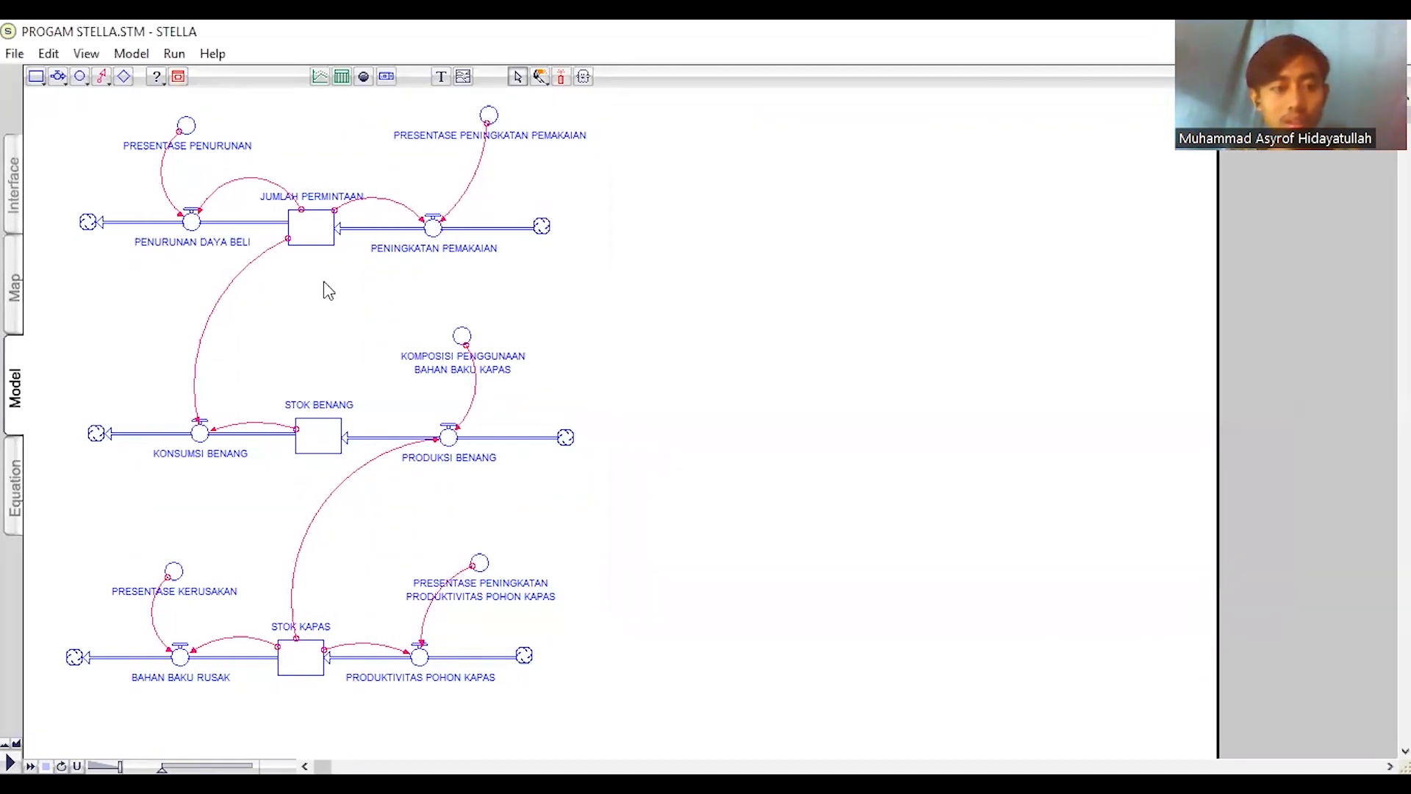
# - Review the equations of the PENURUNAN DAYA BELI and PENINGKATAN PEMAKAIAN flows
pyautogui.moveTo(190, 222); pyautogui.dragTo(191, 221)
pyautogui.doubleClick(191, 221)
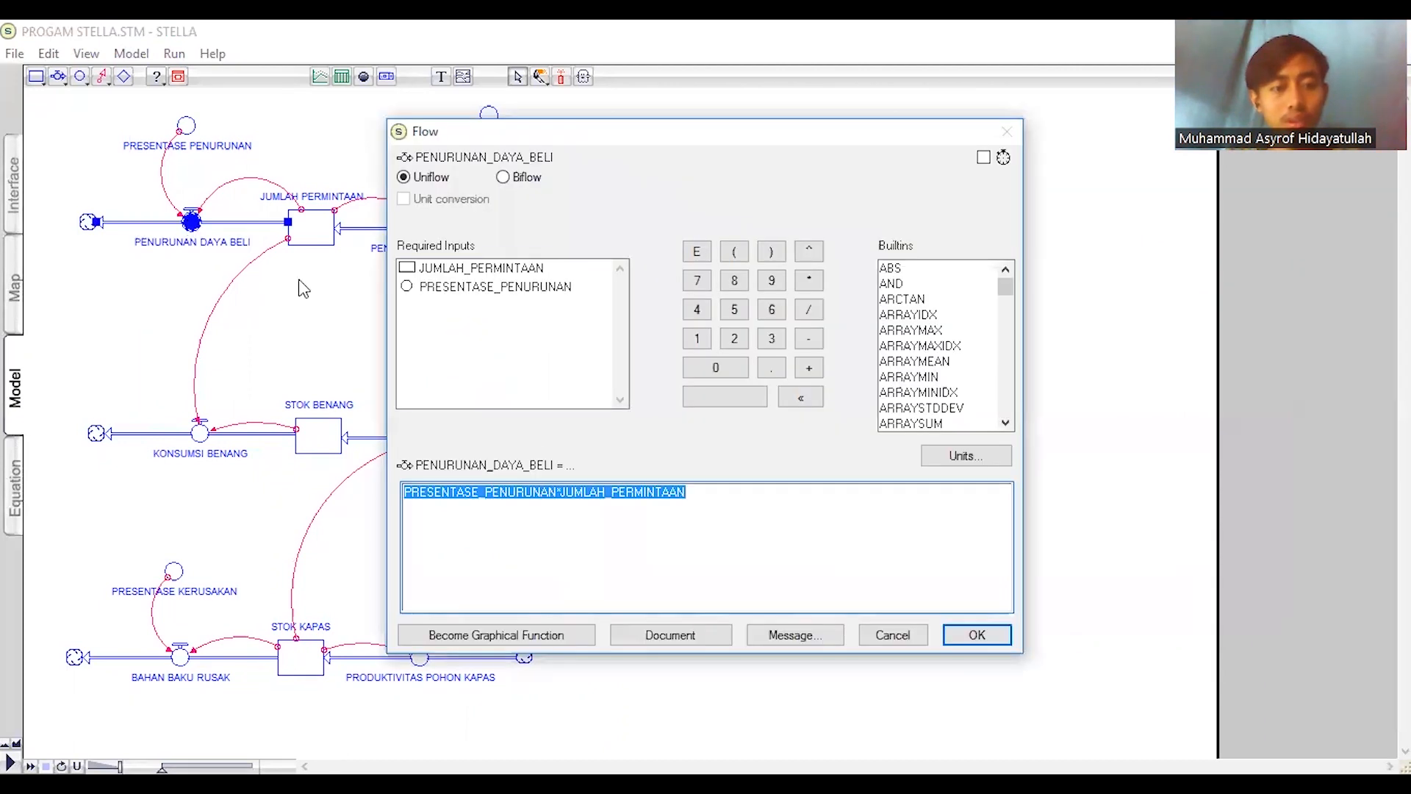
pyautogui.click(521, 508)
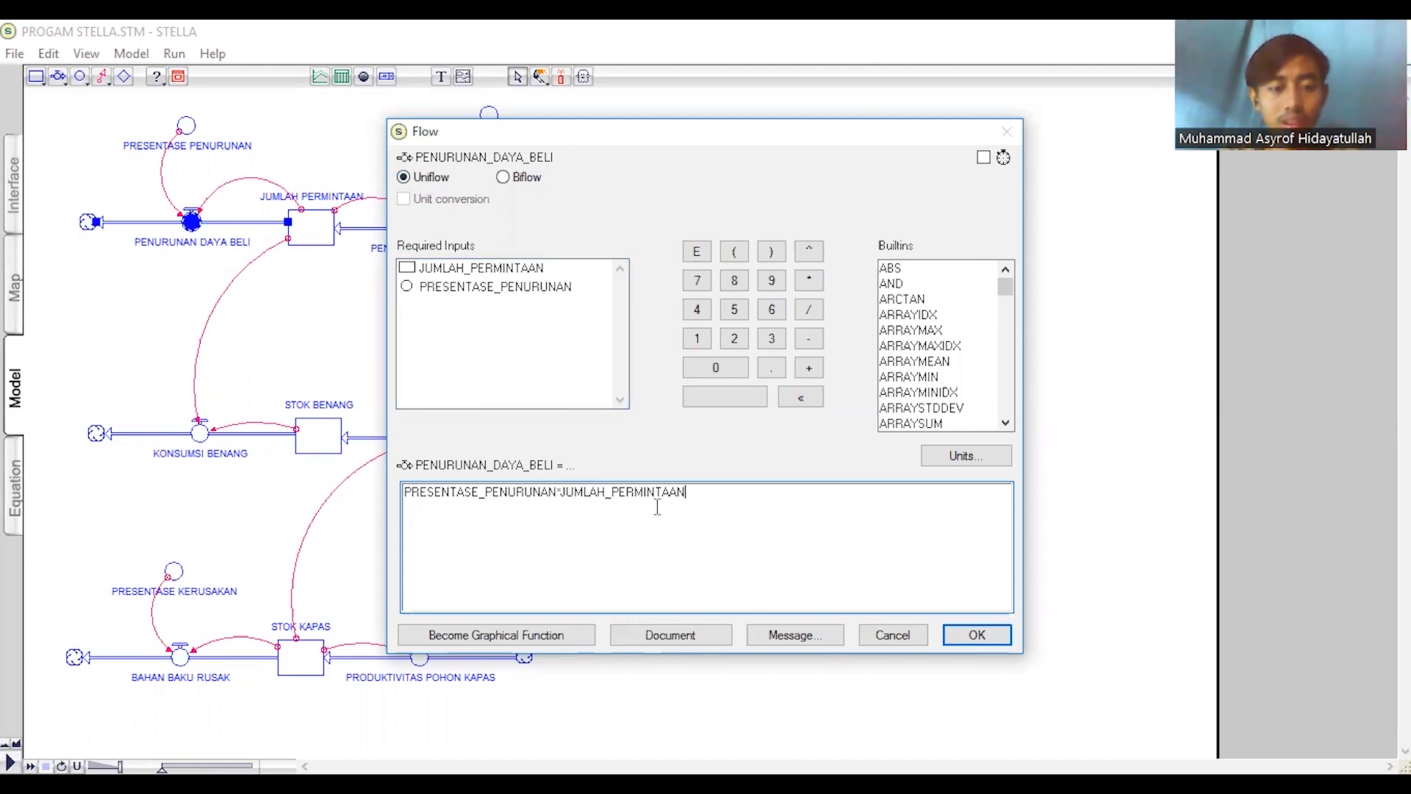
pyautogui.click(963, 633)
pyautogui.doubleClick(433, 227)
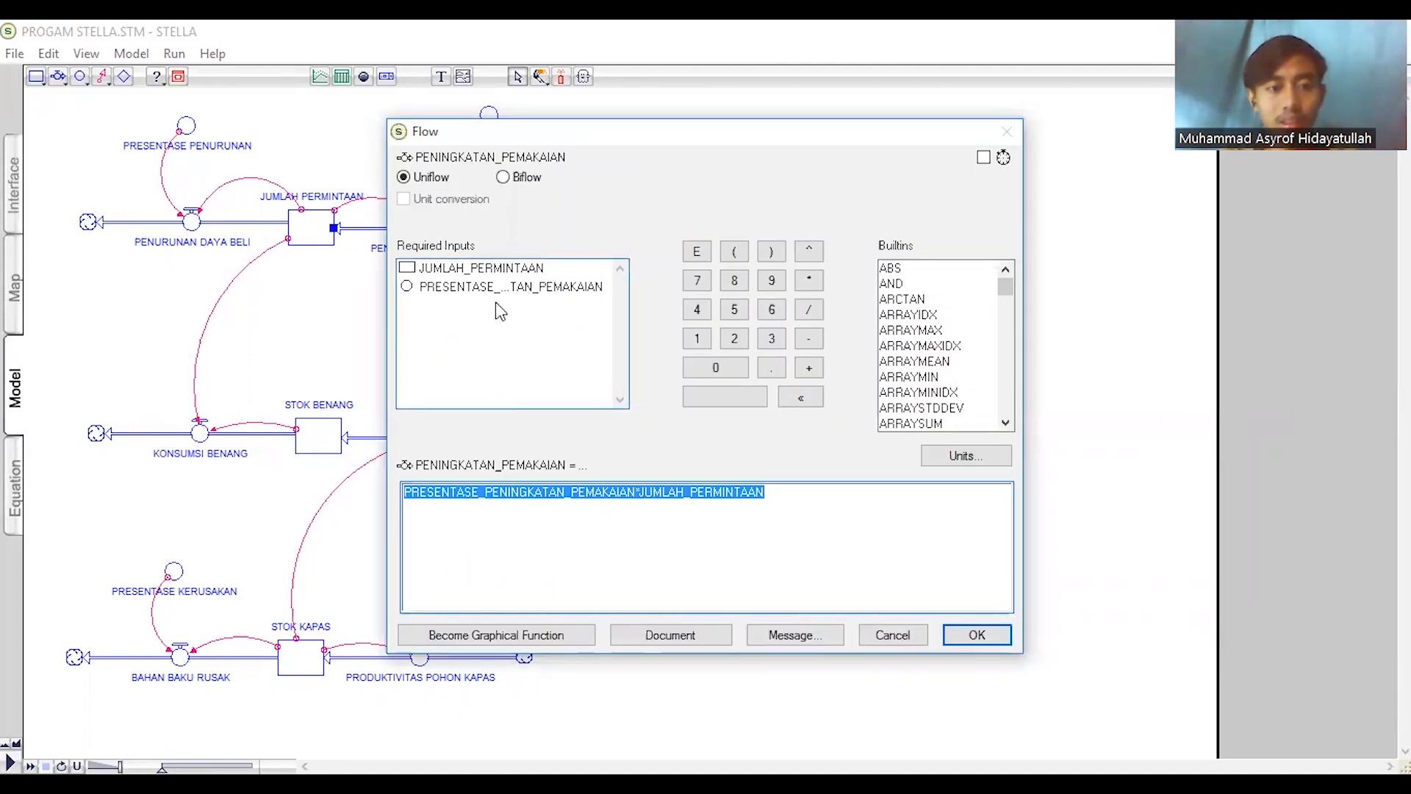
pyautogui.click(976, 634)
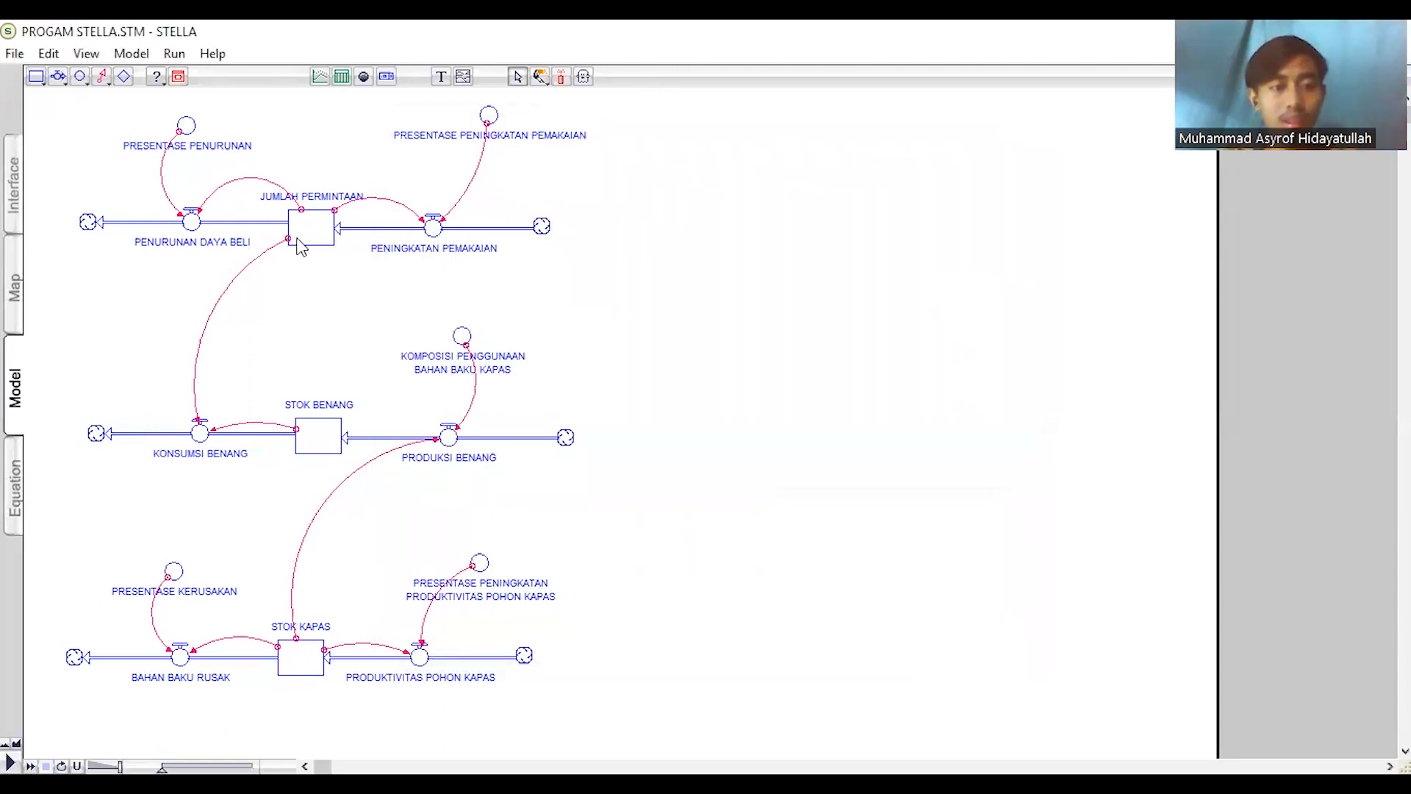
# - Check the initial value of the JUMLAH PERMINTAAN stock and the equation of the KONSUMSI BENANG flow
pyautogui.doubleClick(309, 232)
pyautogui.click(571, 516)
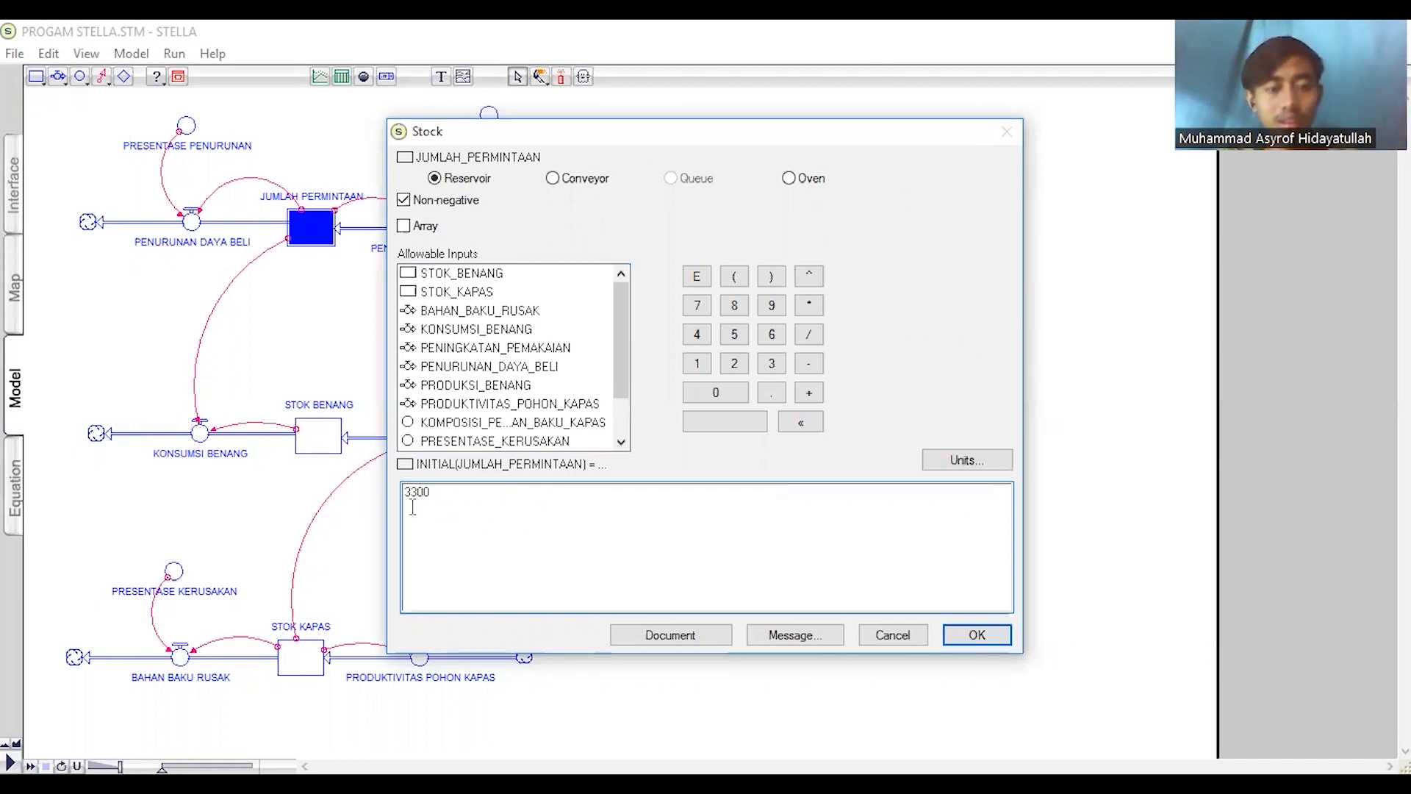
pyautogui.click(976, 635)
pyautogui.doubleClick(200, 433)
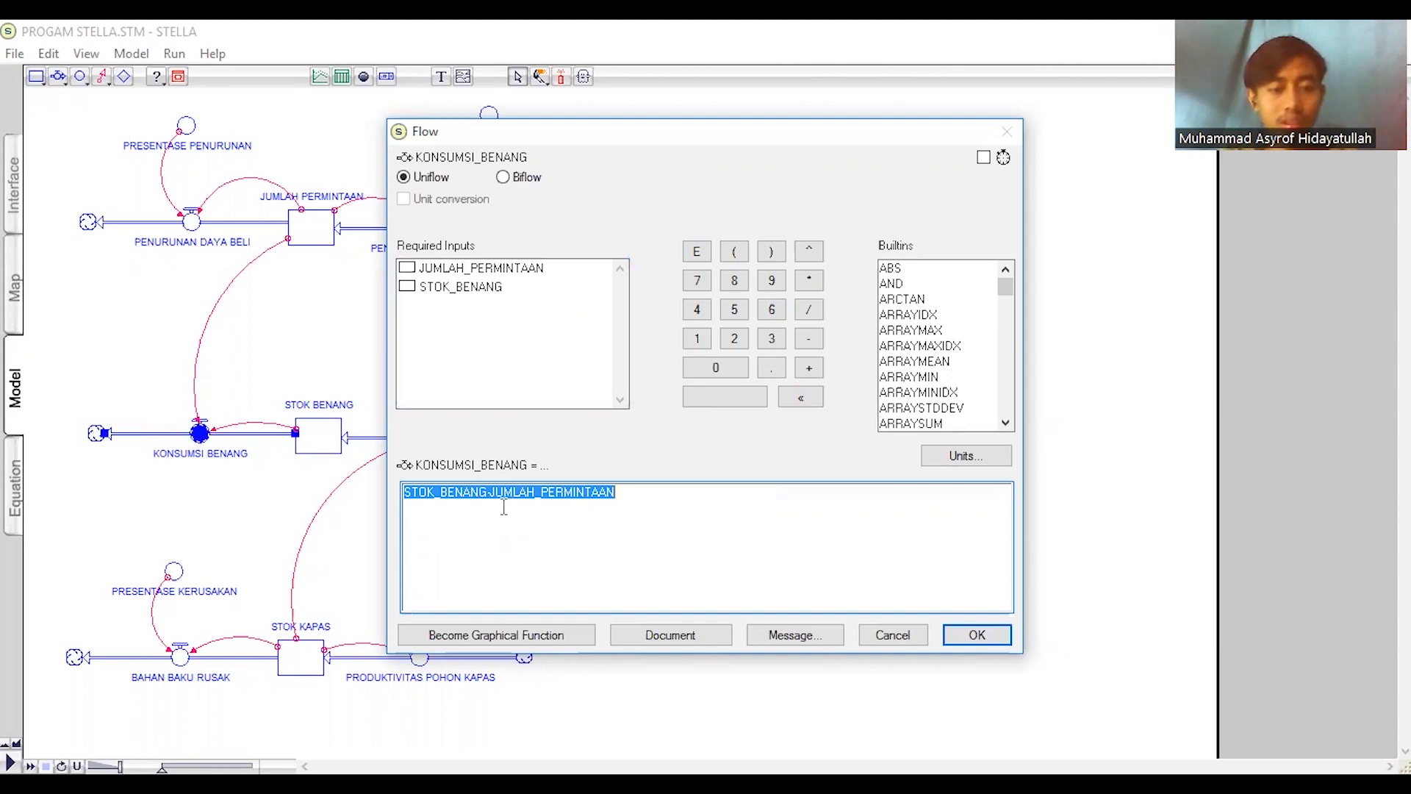
pyautogui.click(504, 493)
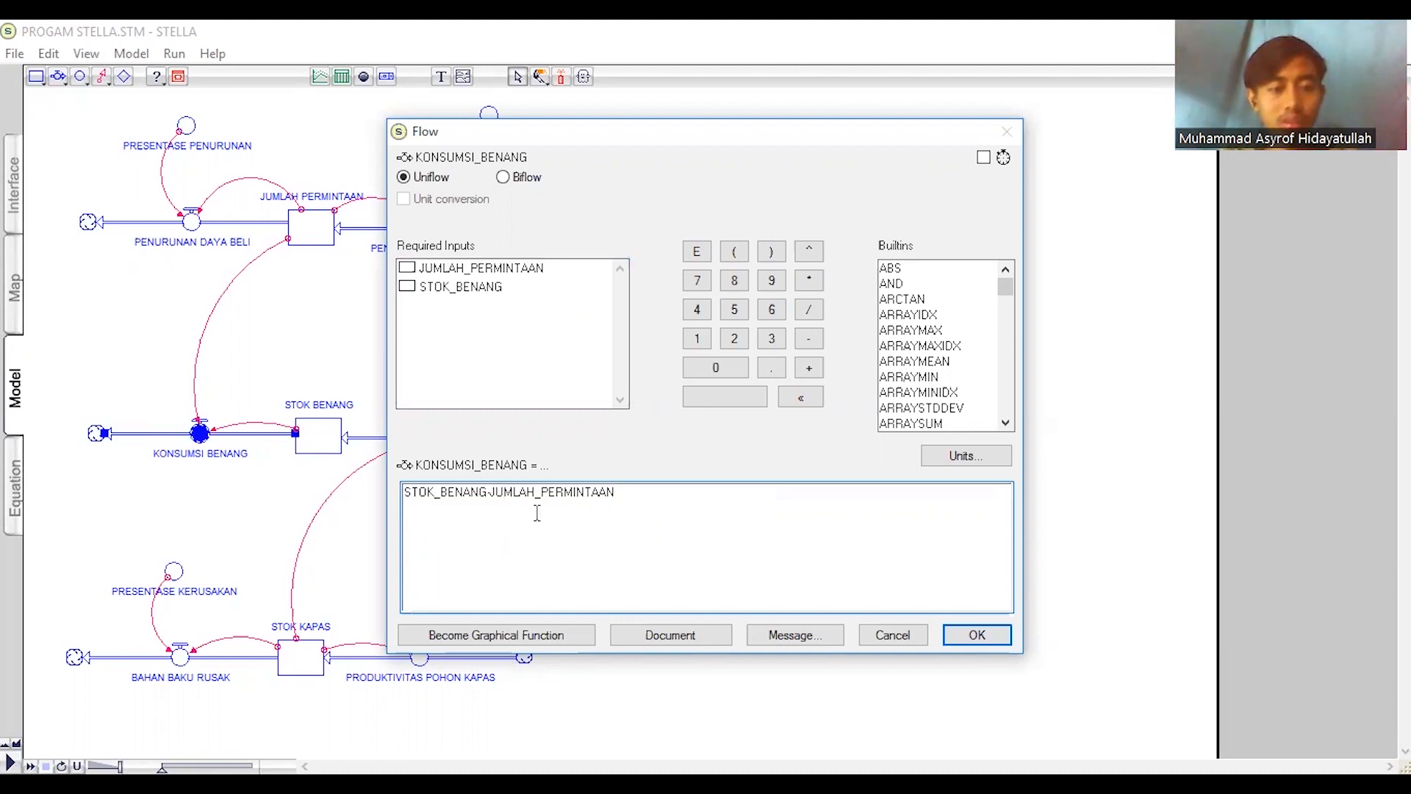
pyautogui.click(1002, 641)
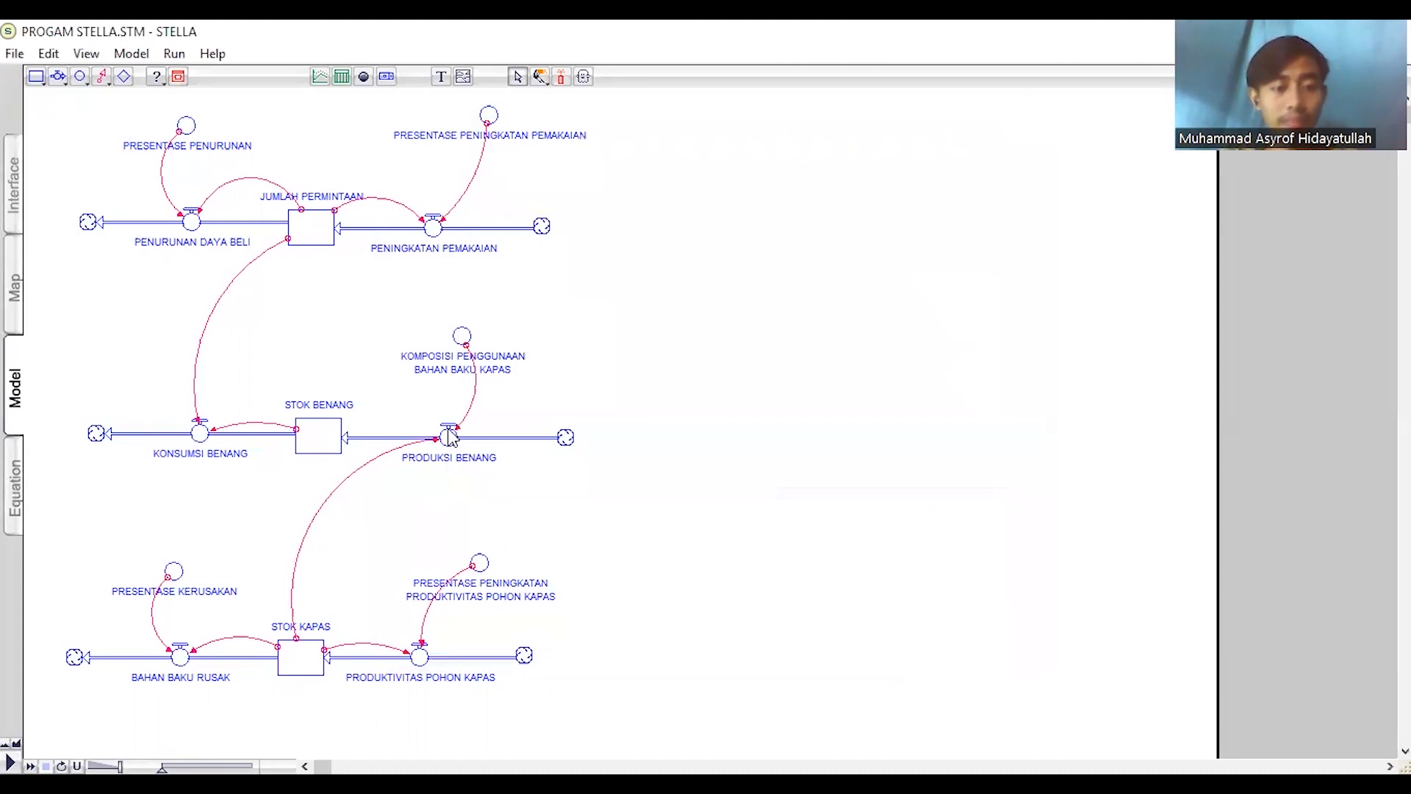
# - Check the value of the KOMPOSISI PENGGUNAAN BAHAN BAKU KAPAS converter and the equation of the PRODUKSI BENANG flow
pyautogui.doubleClick(461, 337)
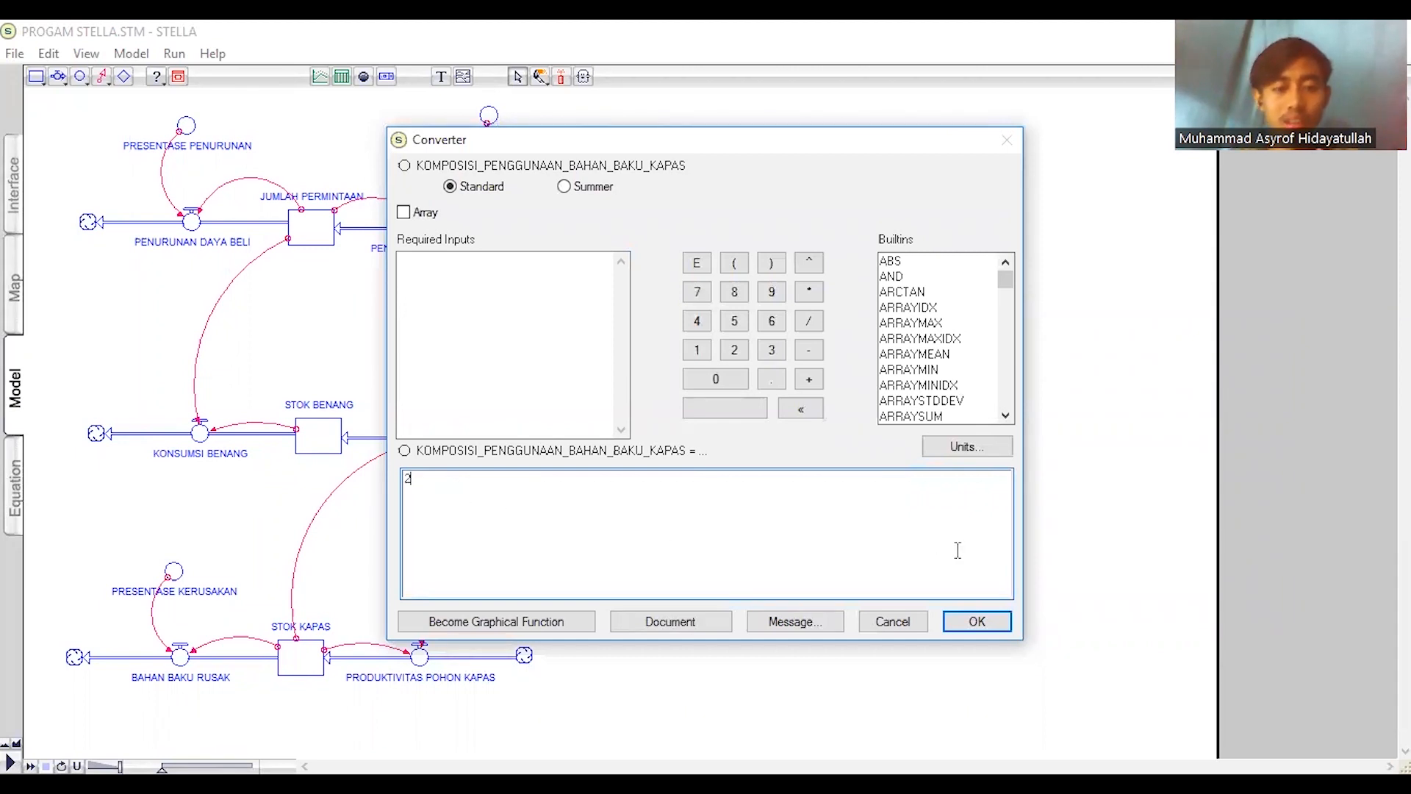
pyautogui.click(977, 621)
pyautogui.click(448, 438)
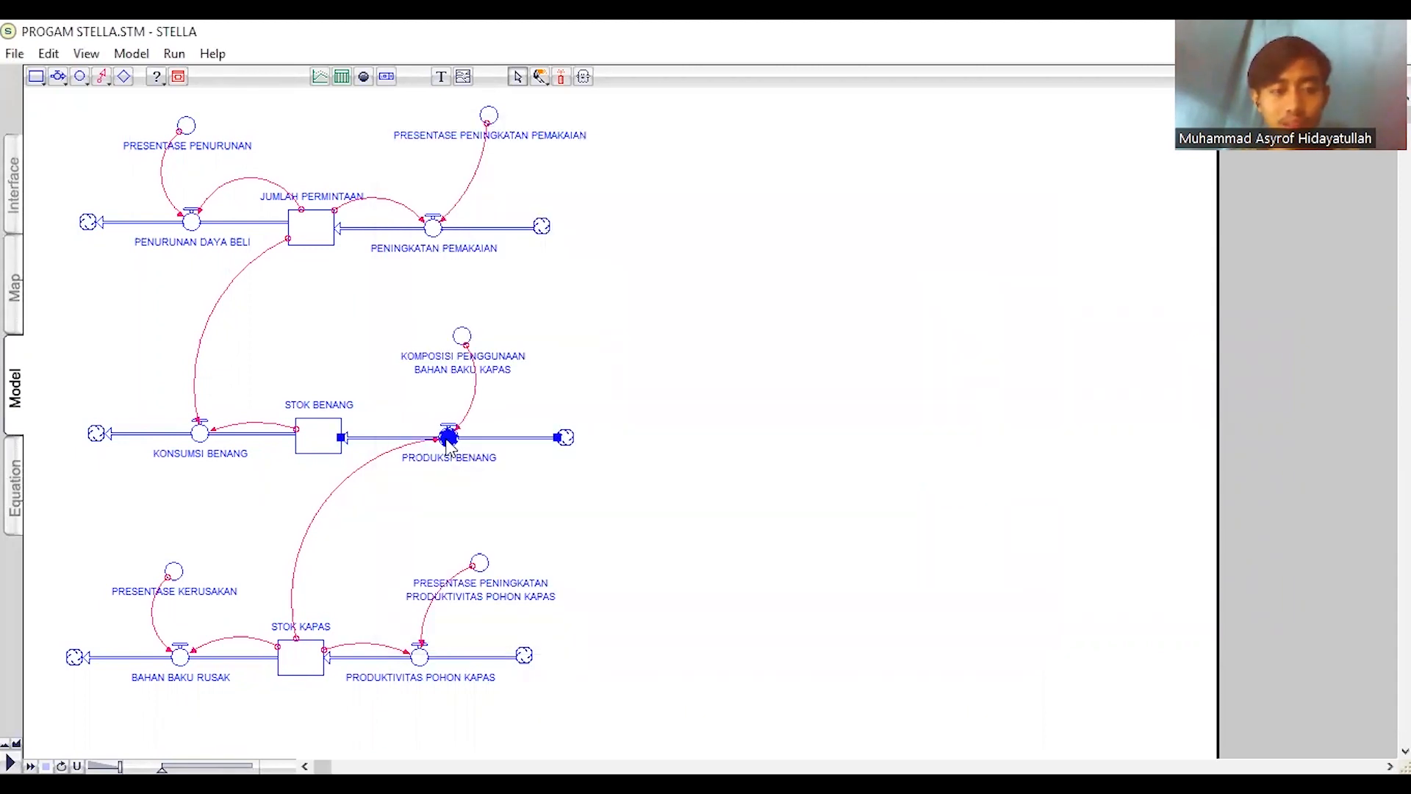
pyautogui.doubleClick(448, 438)
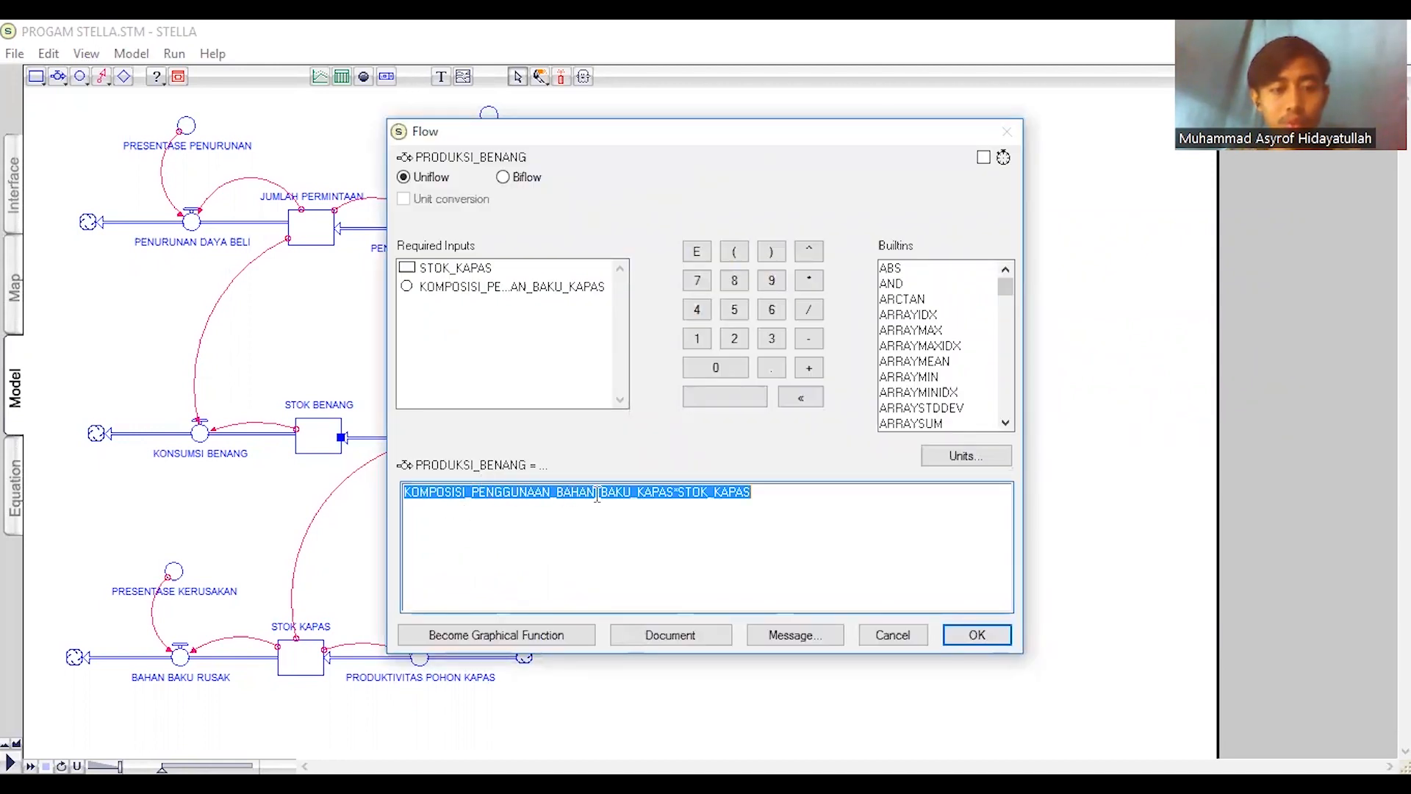
pyautogui.click(977, 635)
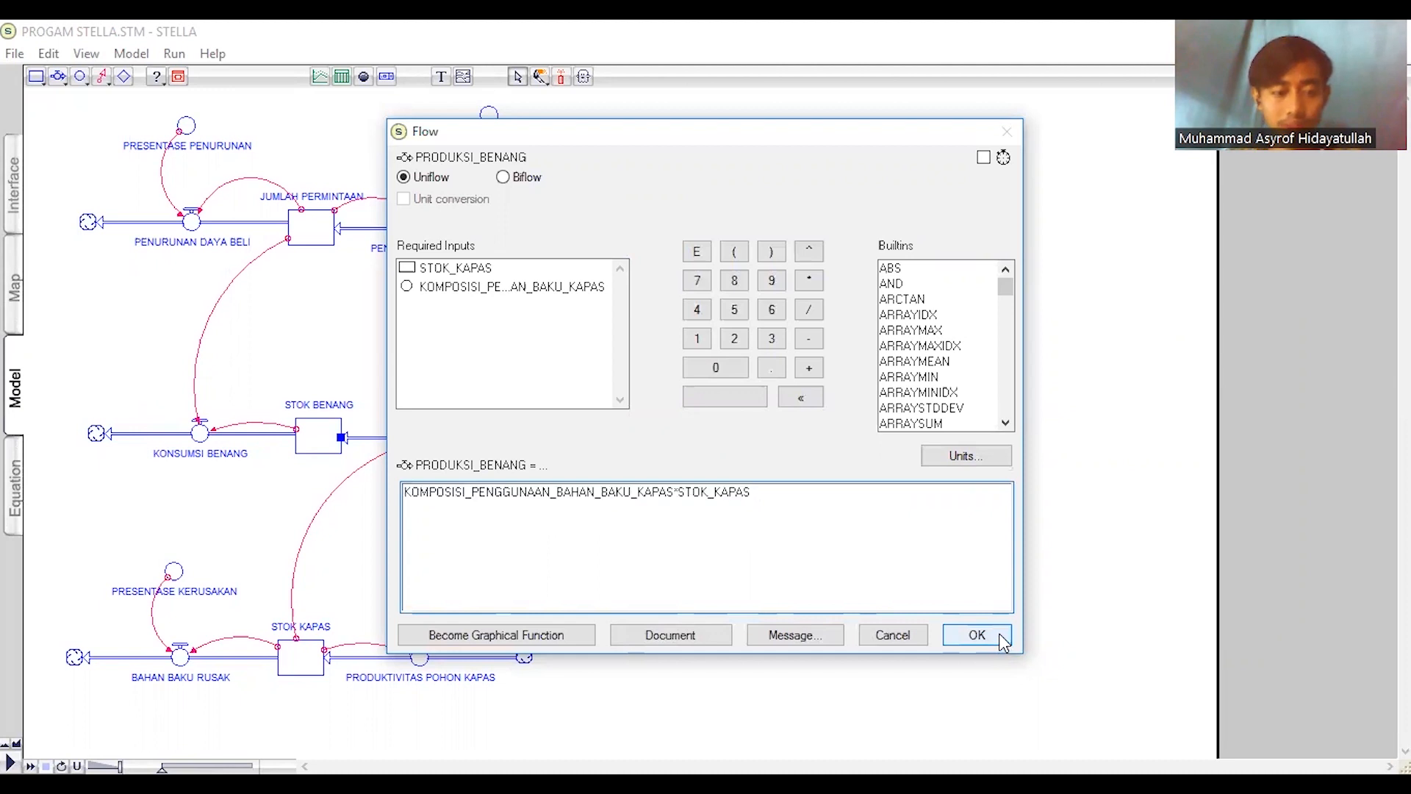
# - Check the values of the PRESENTASE KERUSAKAN and PRESENTASE PENINGKATAN PRODUKTIVITAS POHON KAPAS converters
pyautogui.scroll(-1, 401, 474)
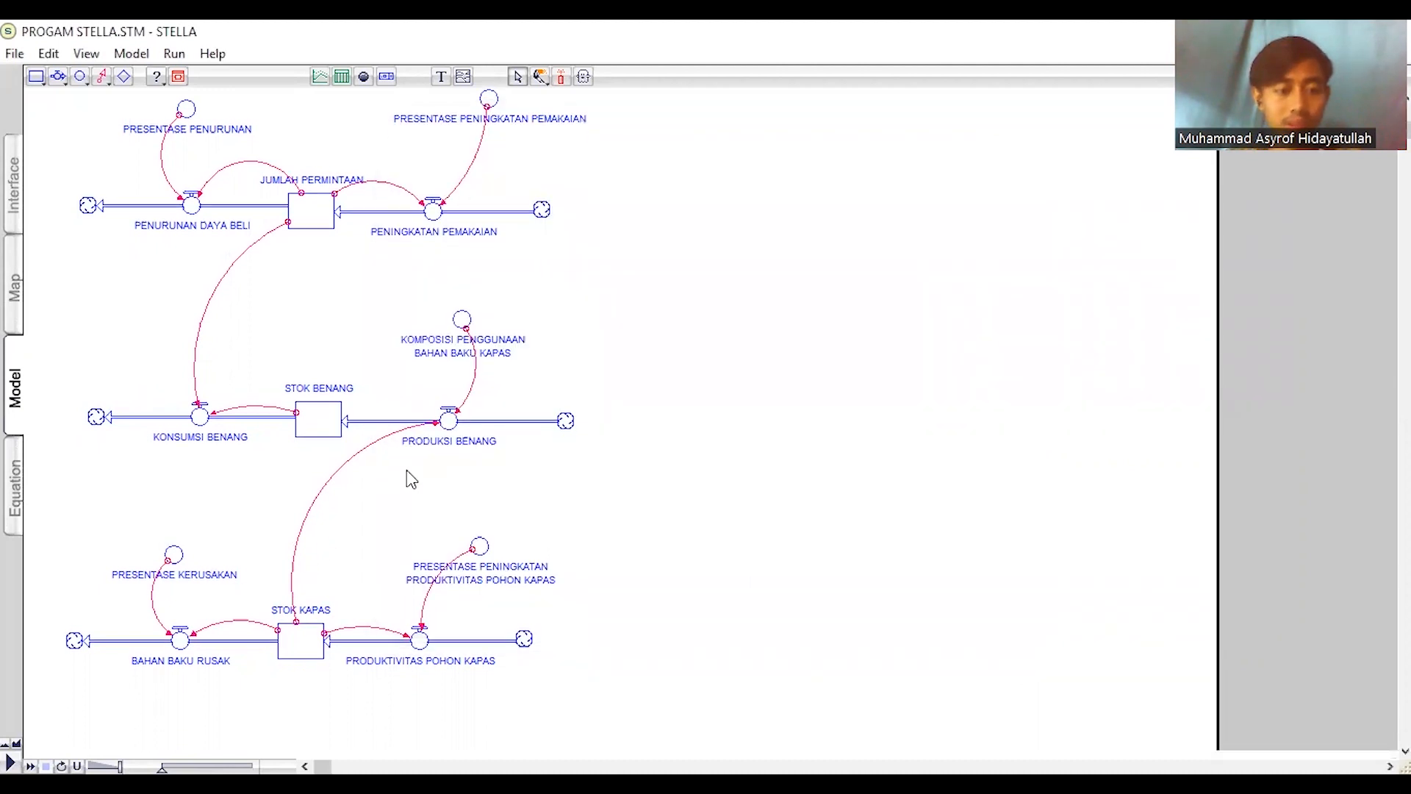
pyautogui.doubleClick(177, 561)
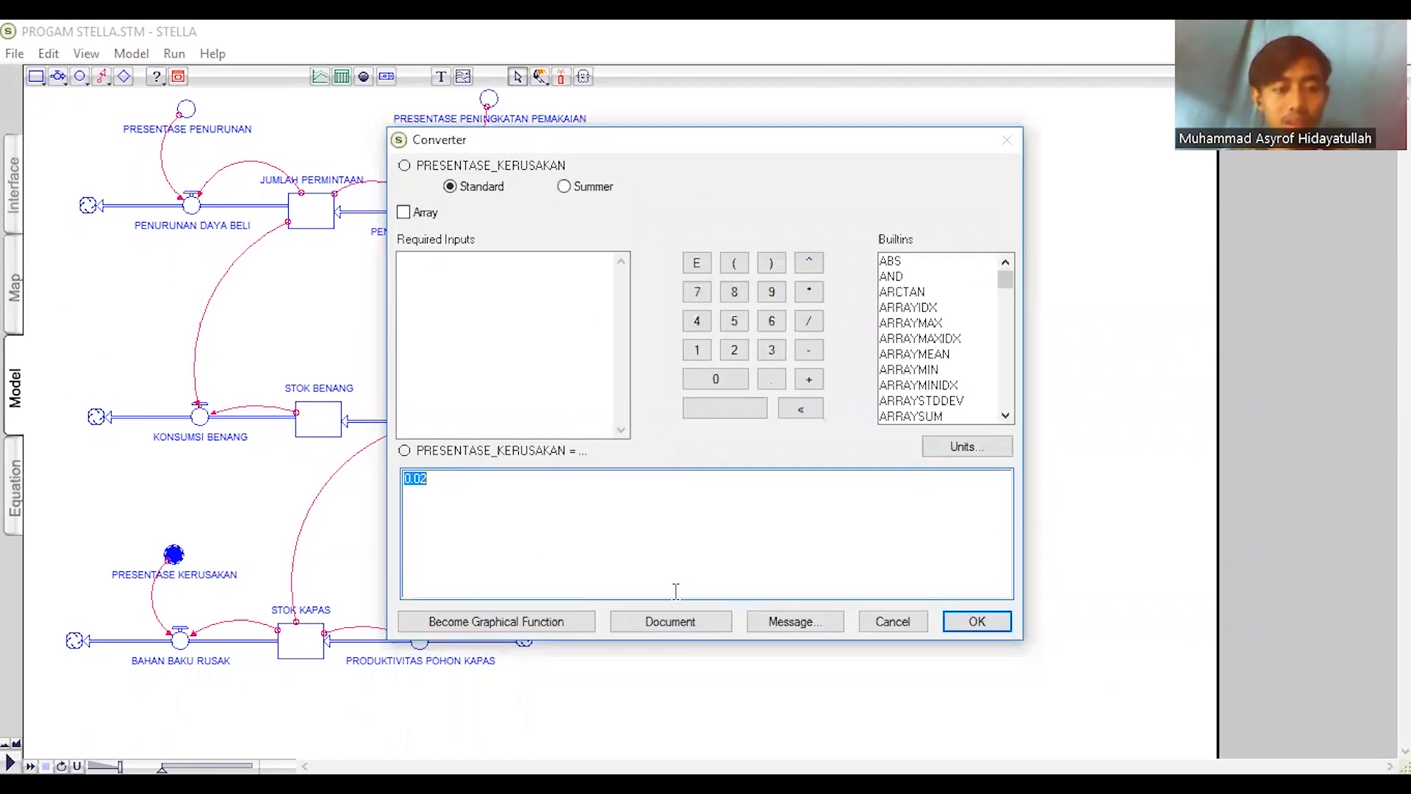
pyautogui.click(978, 623)
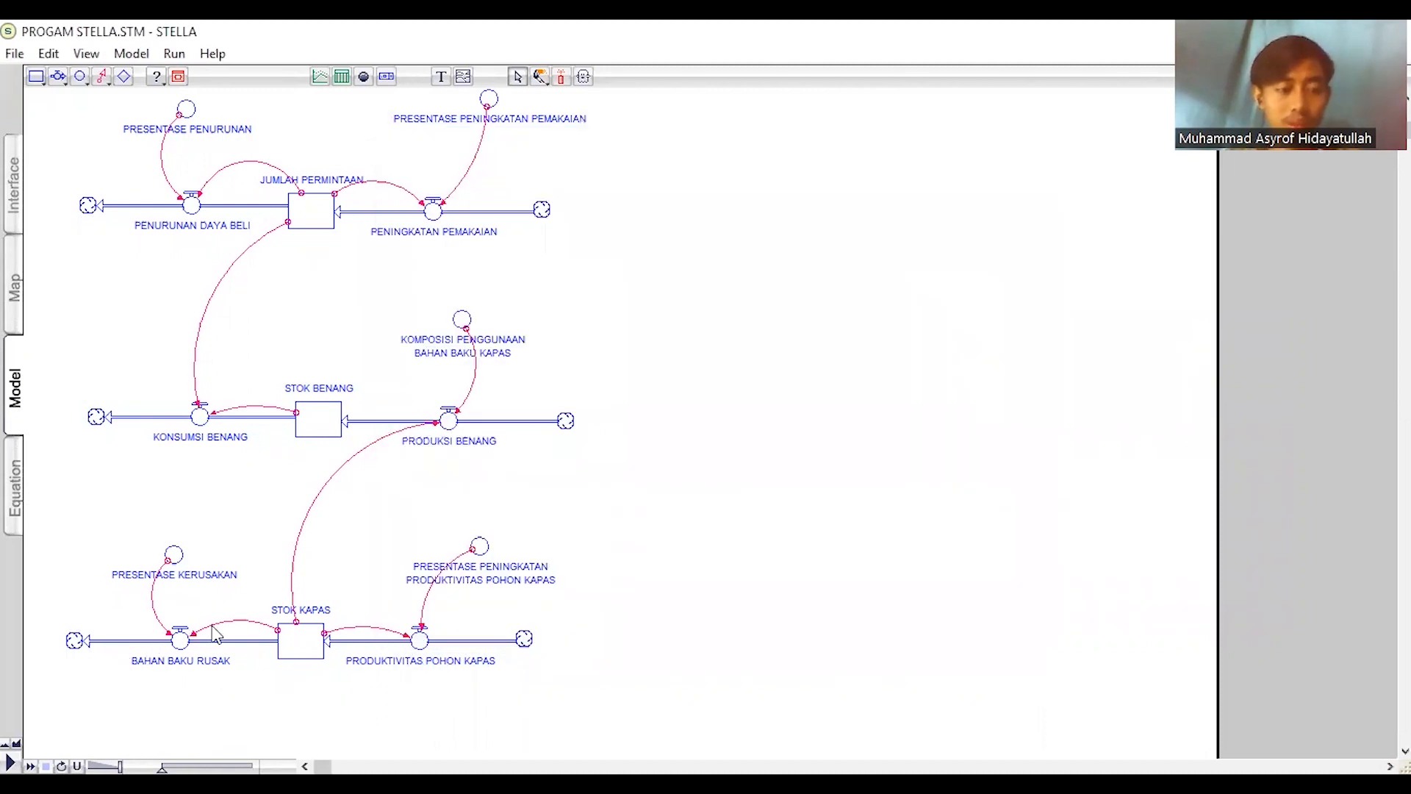
pyautogui.click(480, 547)
pyautogui.doubleClick(479, 548)
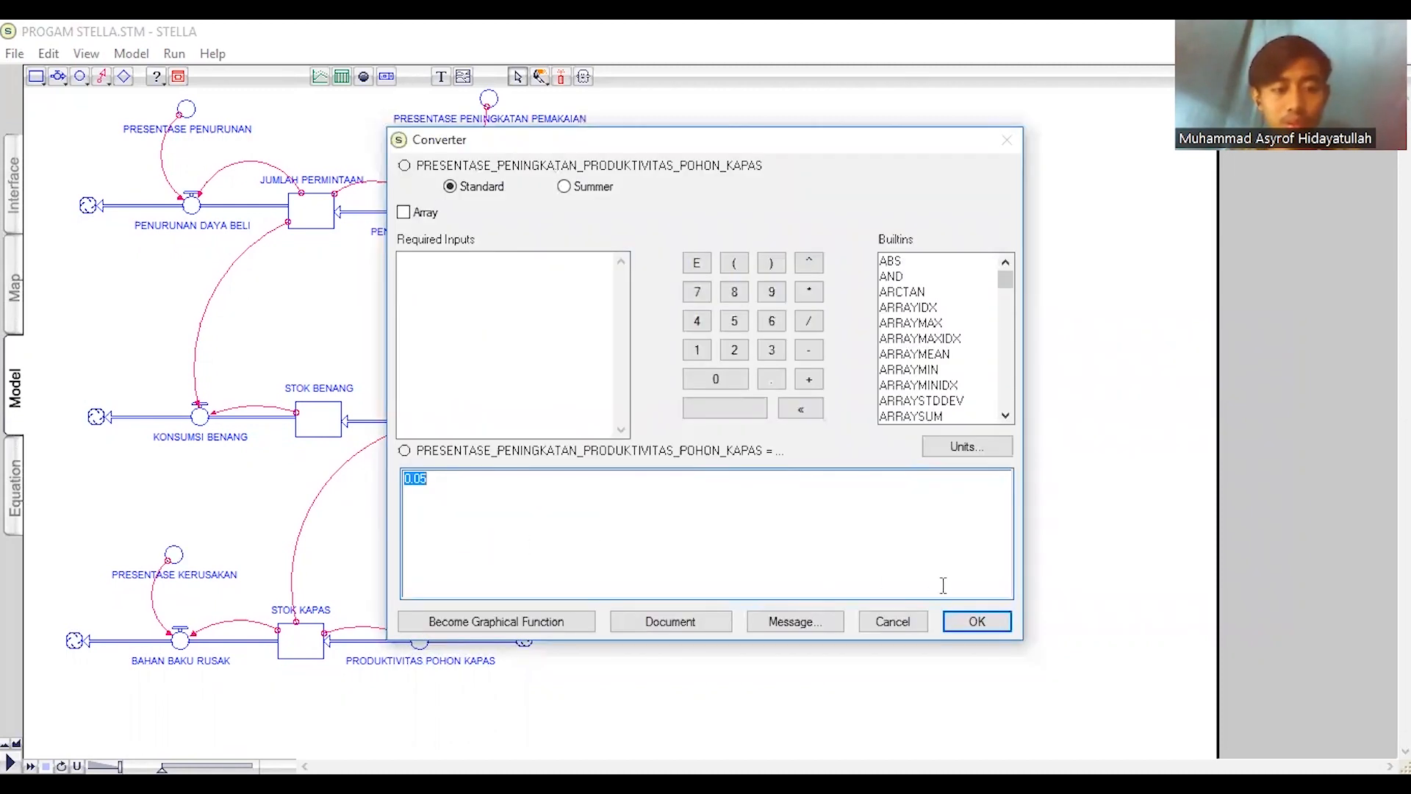
pyautogui.click(974, 623)
# - Examine the equation of the BAHAN BAKU RUSAK flow
pyautogui.click(180, 640)
pyautogui.doubleClick(180, 640)
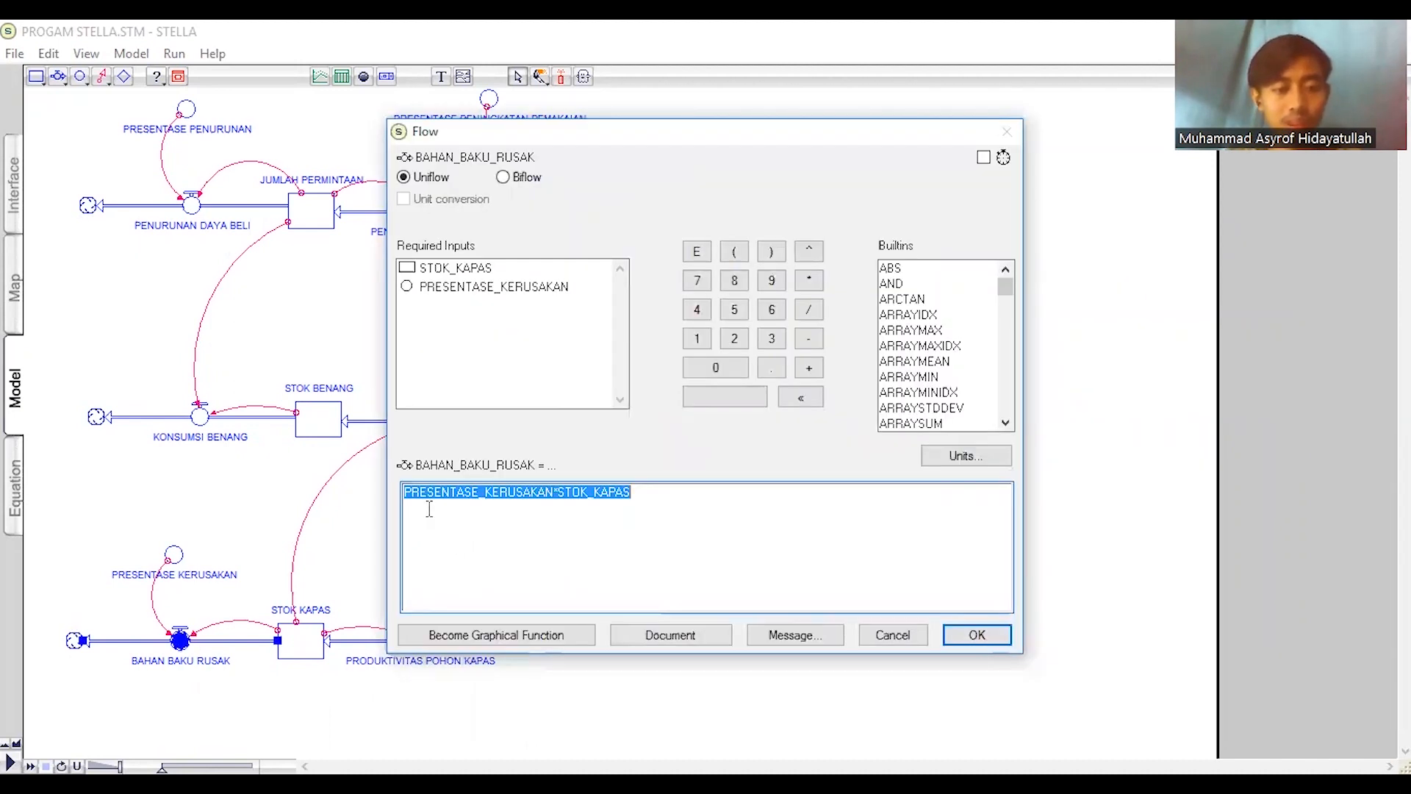
pyautogui.click(580, 500)
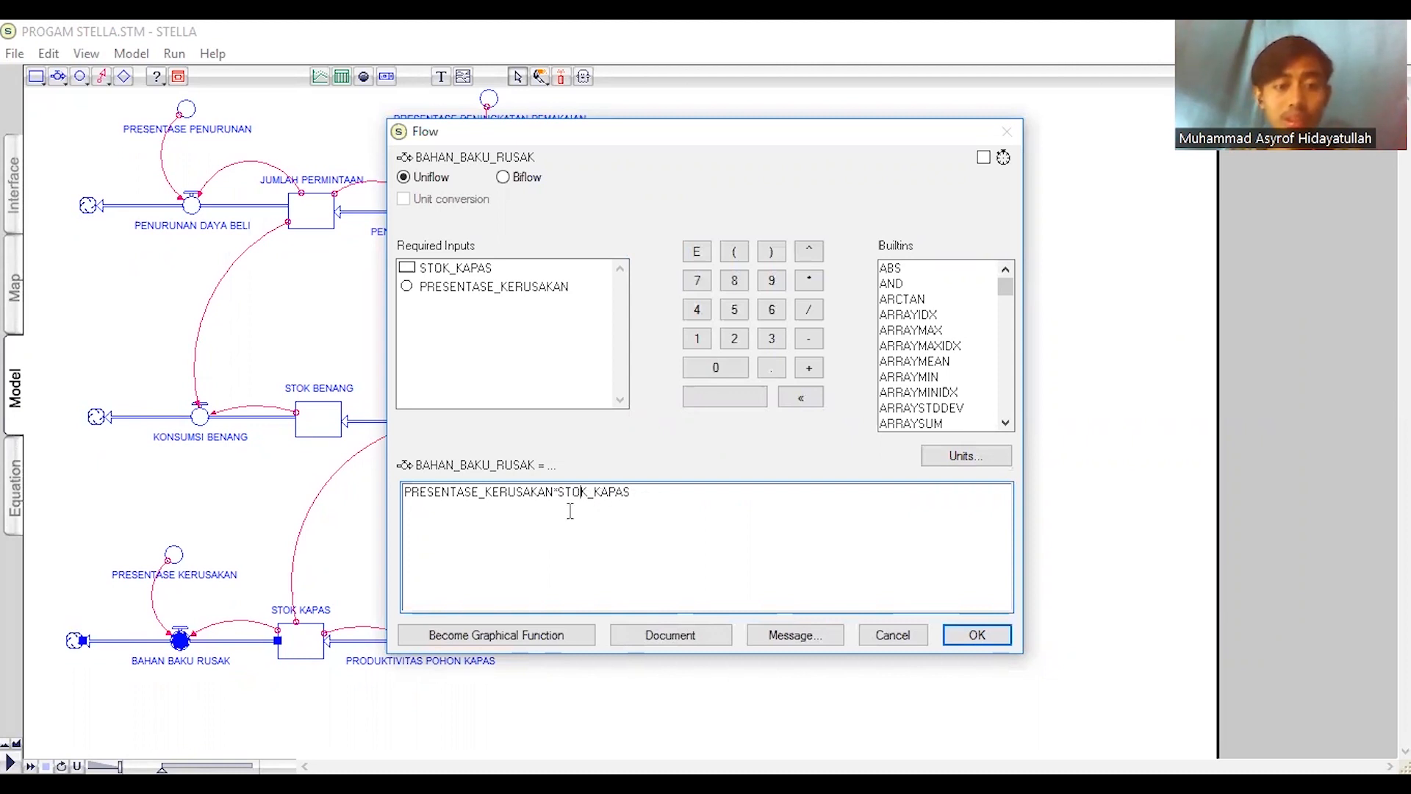
pyautogui.moveTo(558, 494); pyautogui.dragTo(580, 495)
pyautogui.click(564, 497)
pyautogui.click(976, 634)
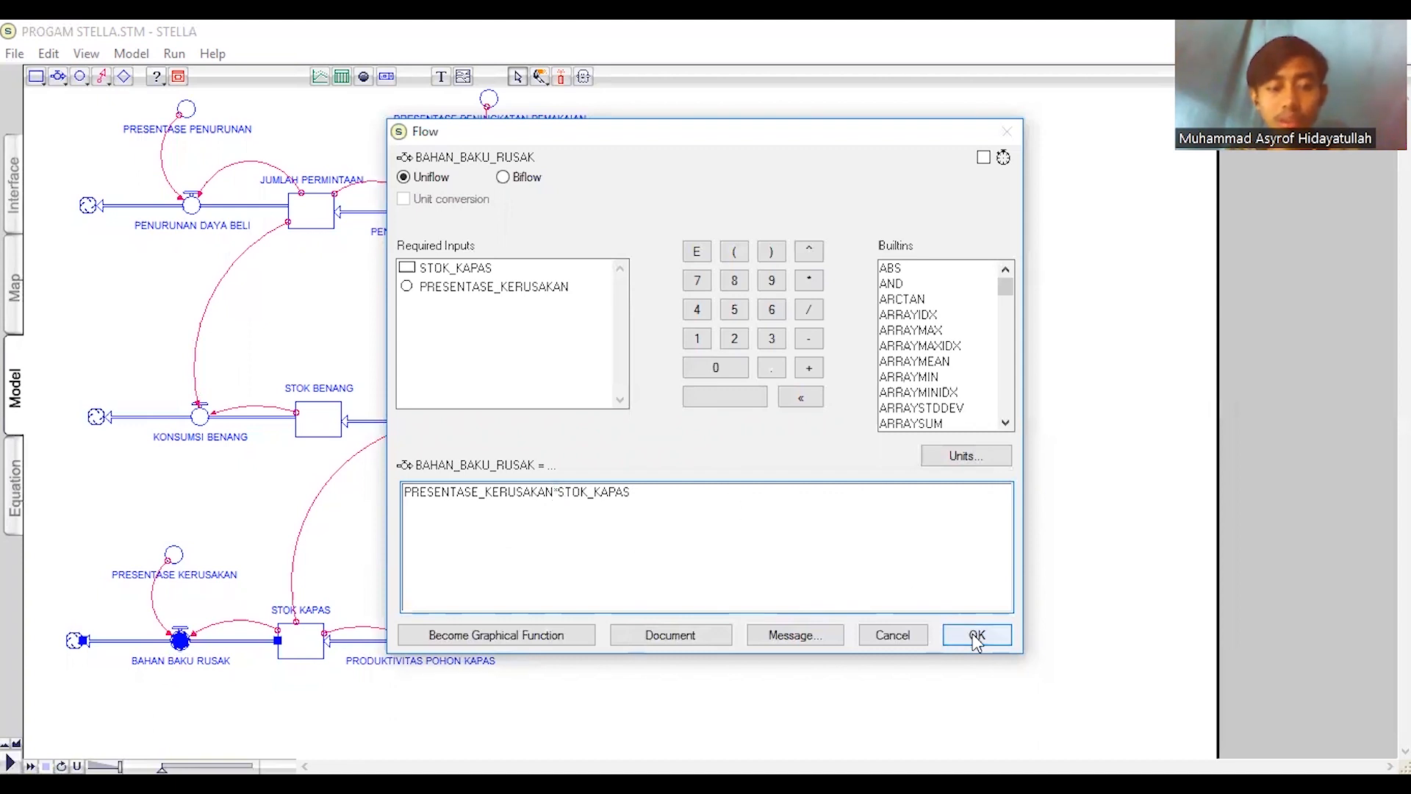
# - Check the equation of the PRODUKTIVITAS POHON KAPAS flow and the initial value of the STOK KAPAS stock
pyautogui.click(420, 641)
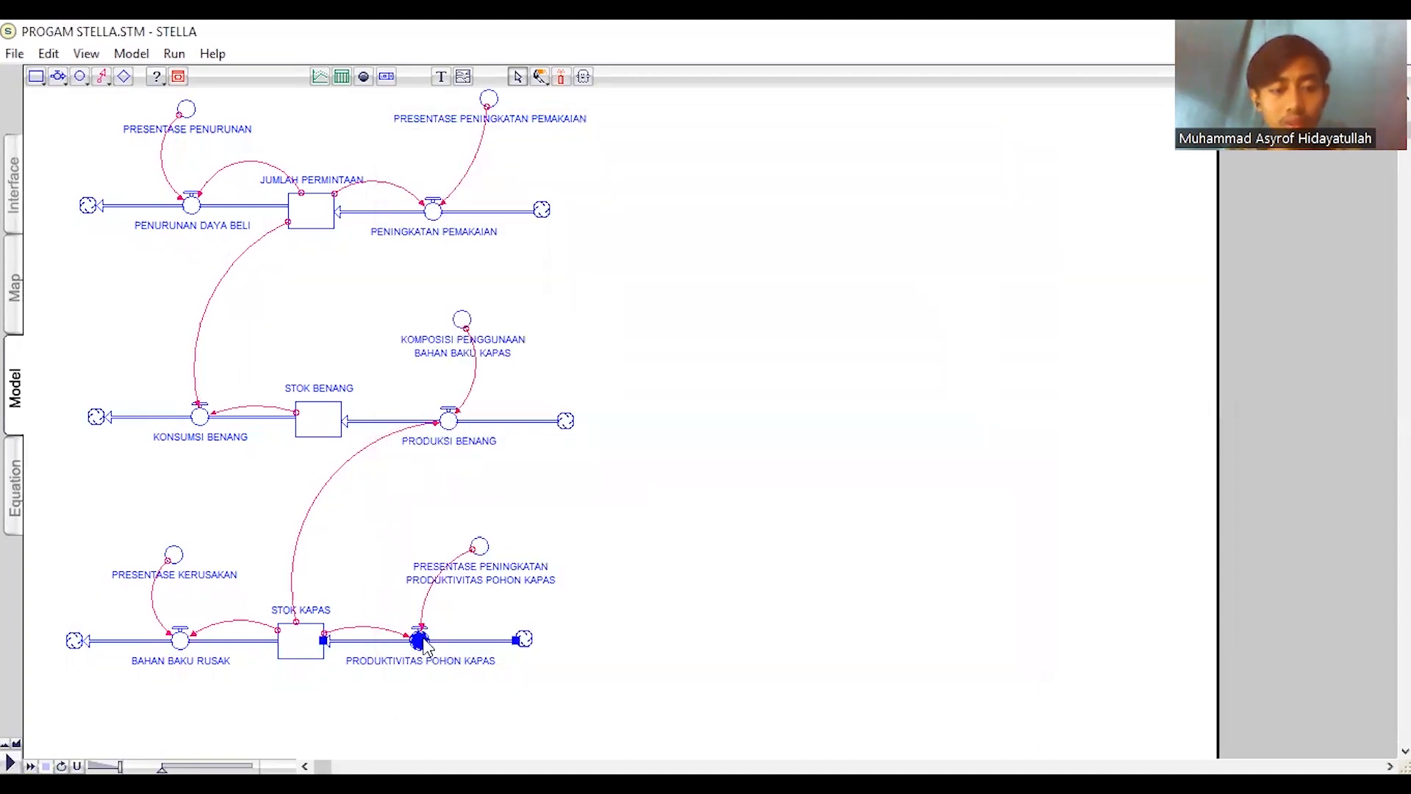
pyautogui.doubleClick(420, 641)
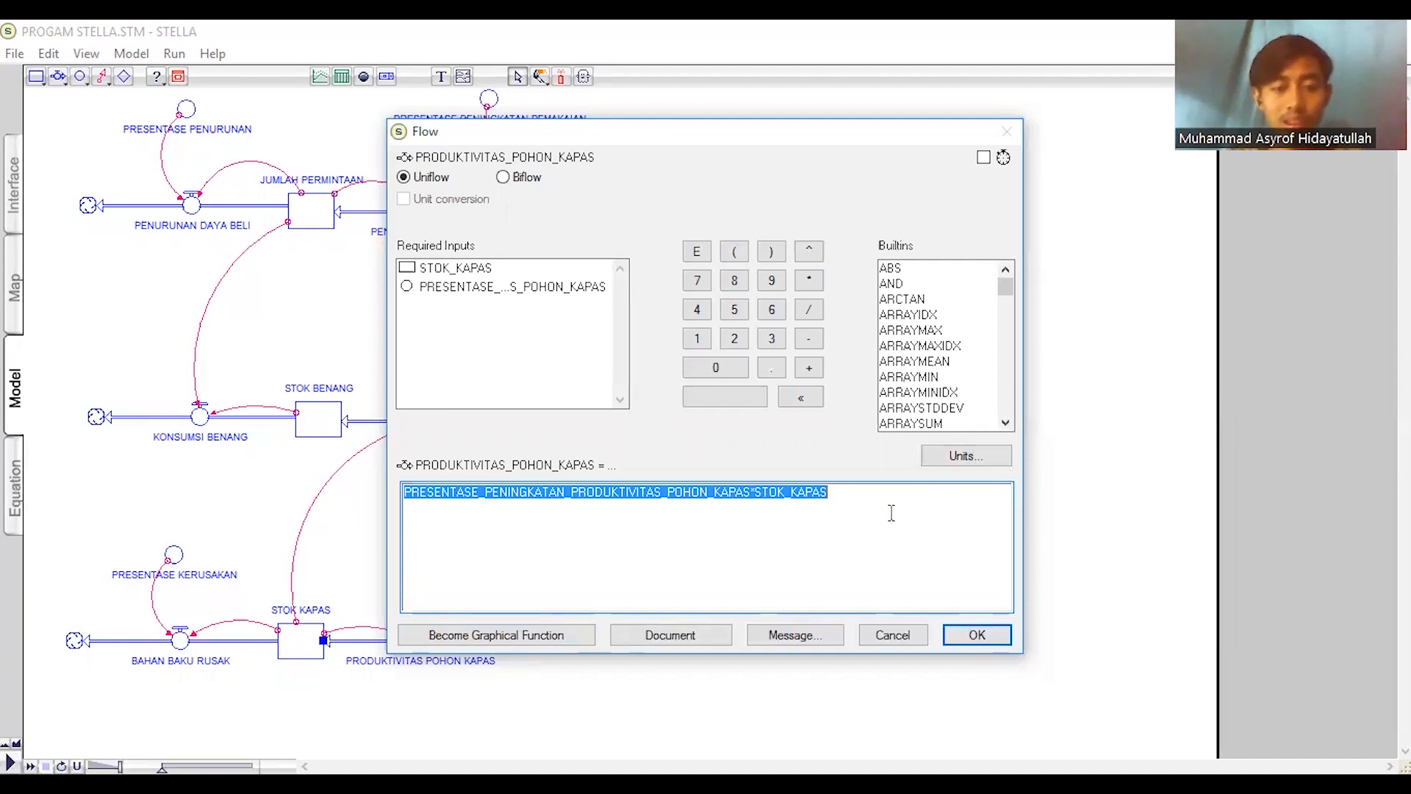
pyautogui.click(976, 634)
pyautogui.click(297, 647)
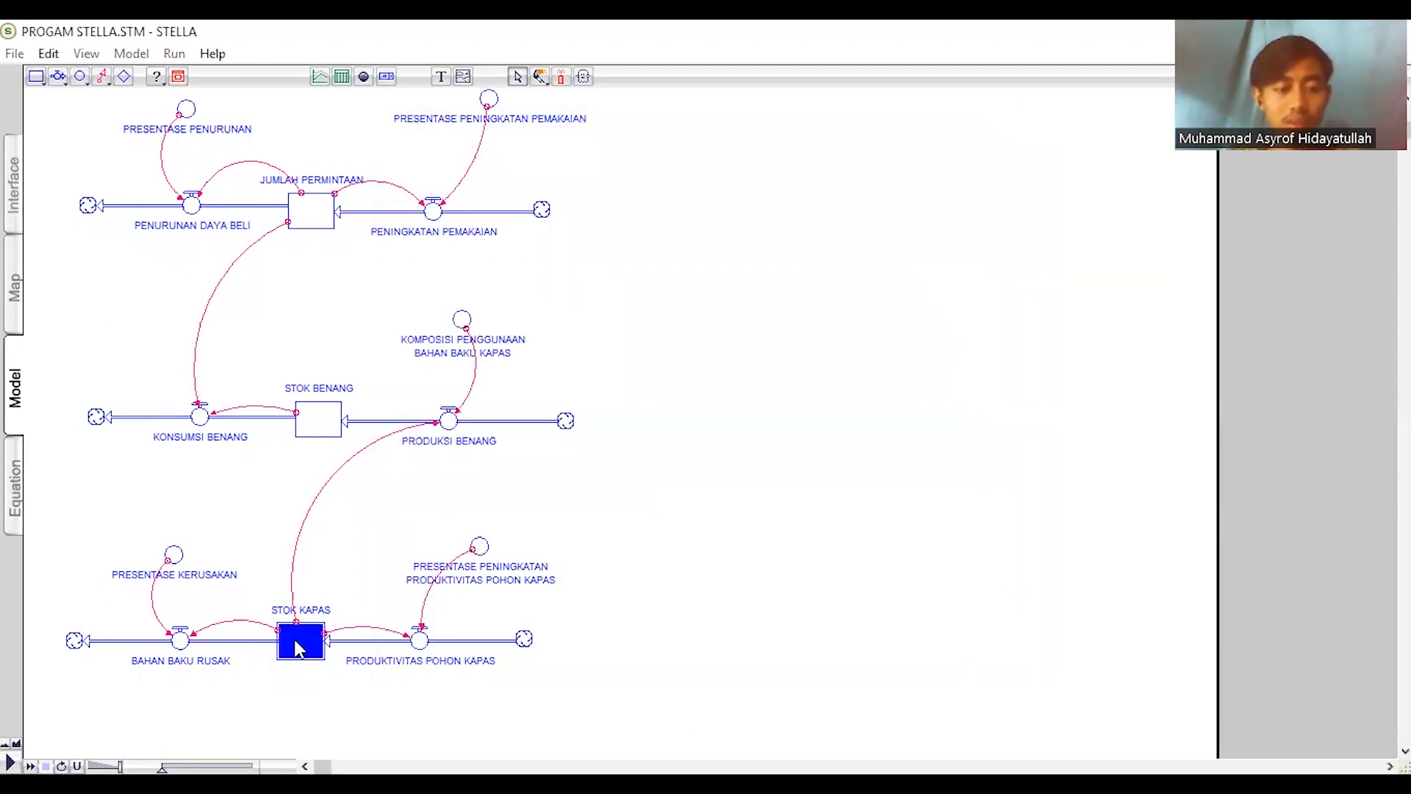
pyautogui.doubleClick(298, 646)
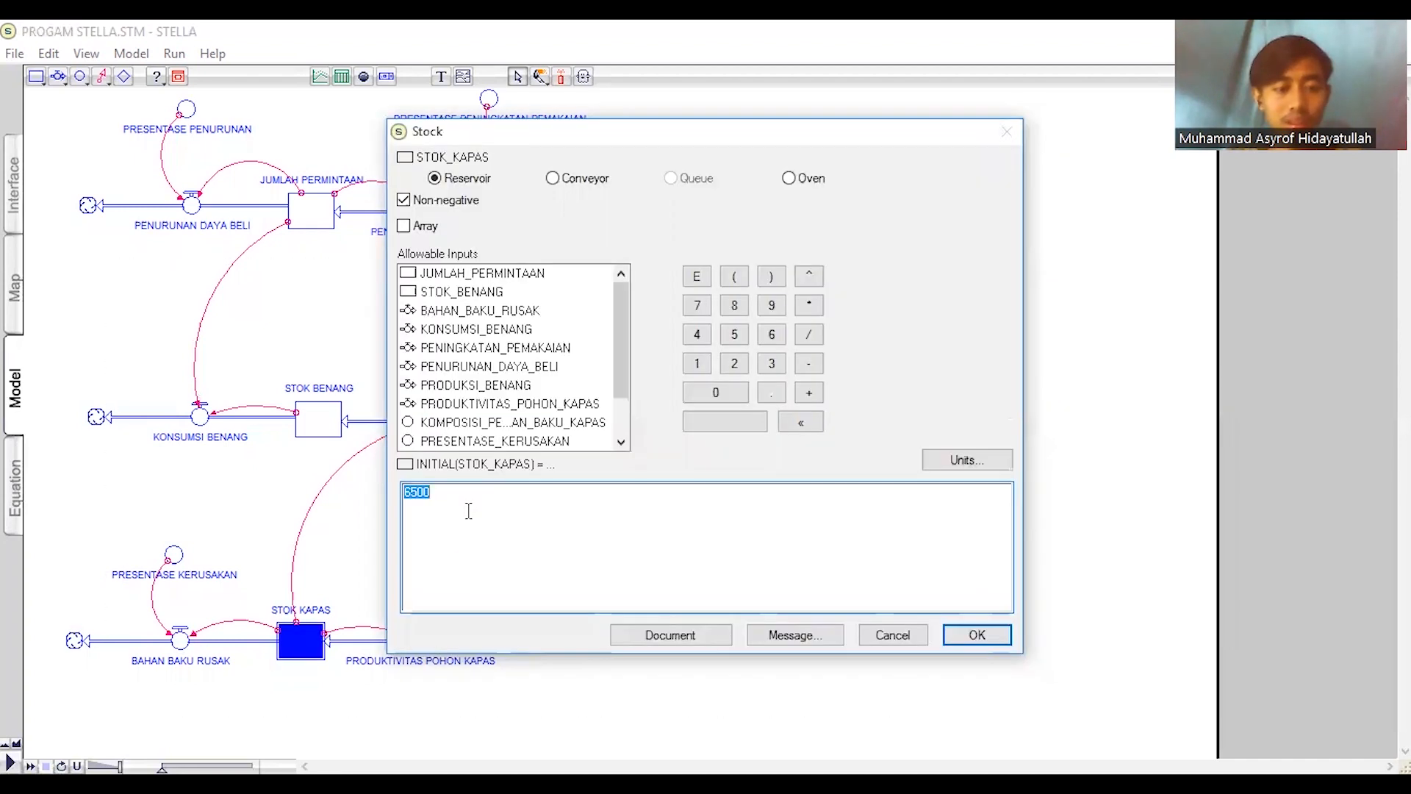
pyautogui.click(976, 634)
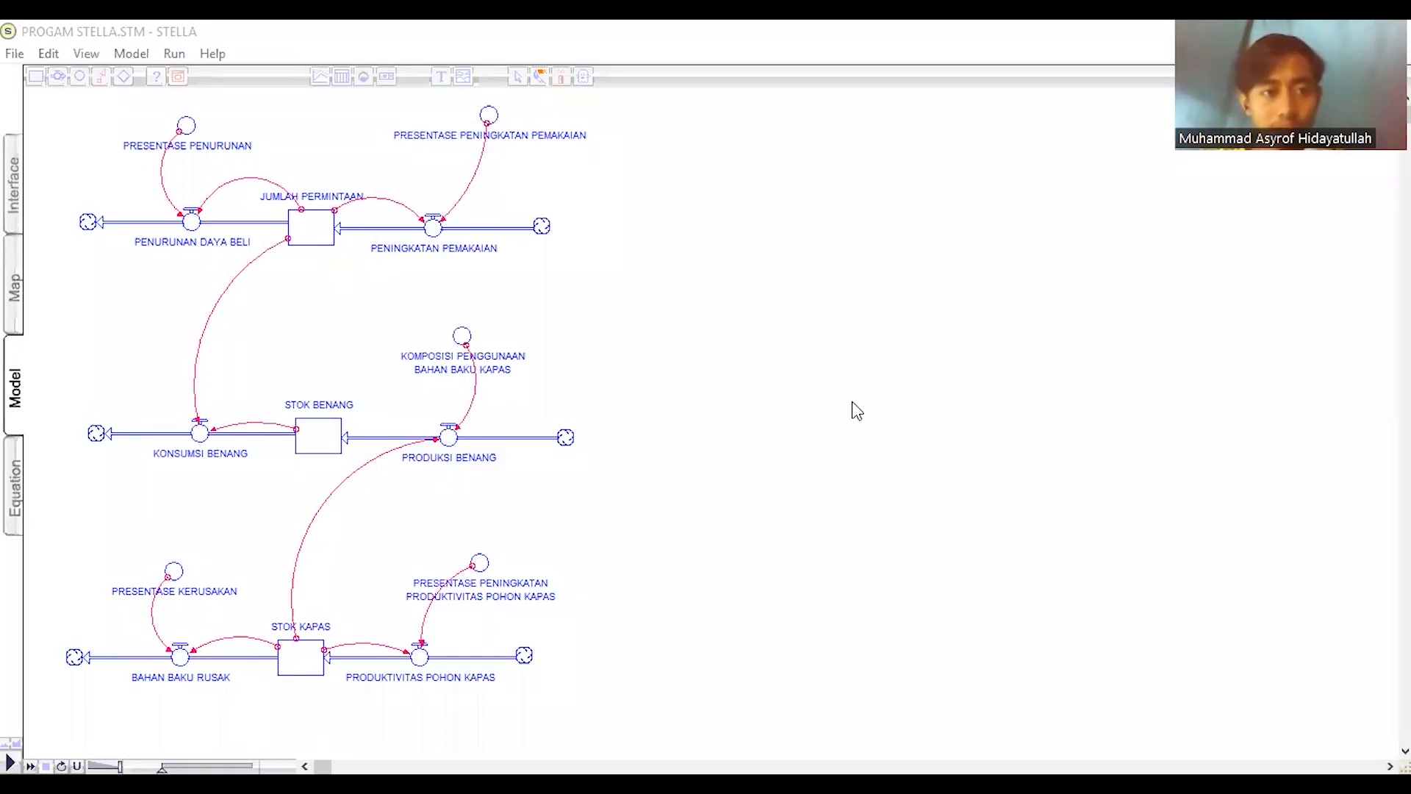
# - Place a new graph pad in the empty space beside the demand part of the diagram
pyautogui.click(799, 272)
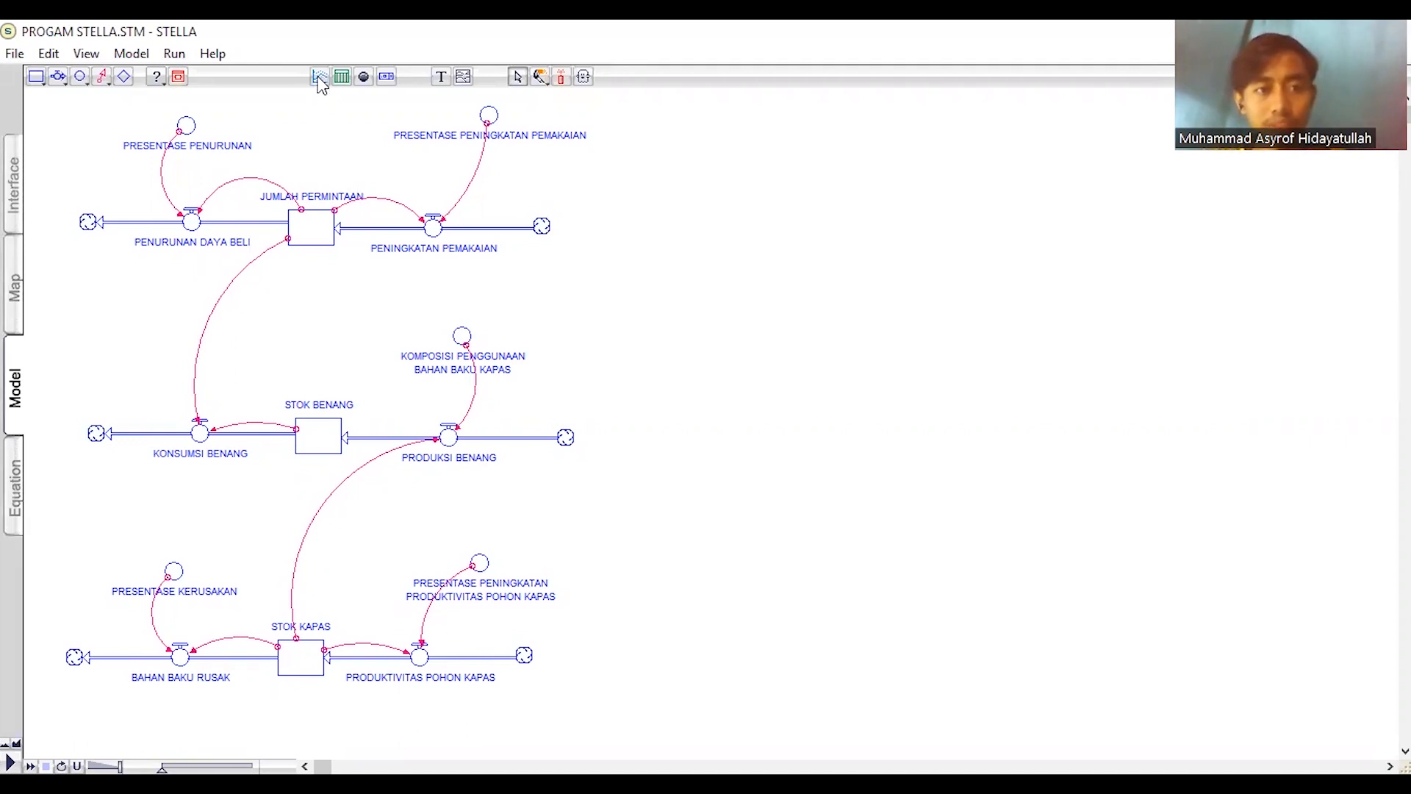
pyautogui.click(319, 77)
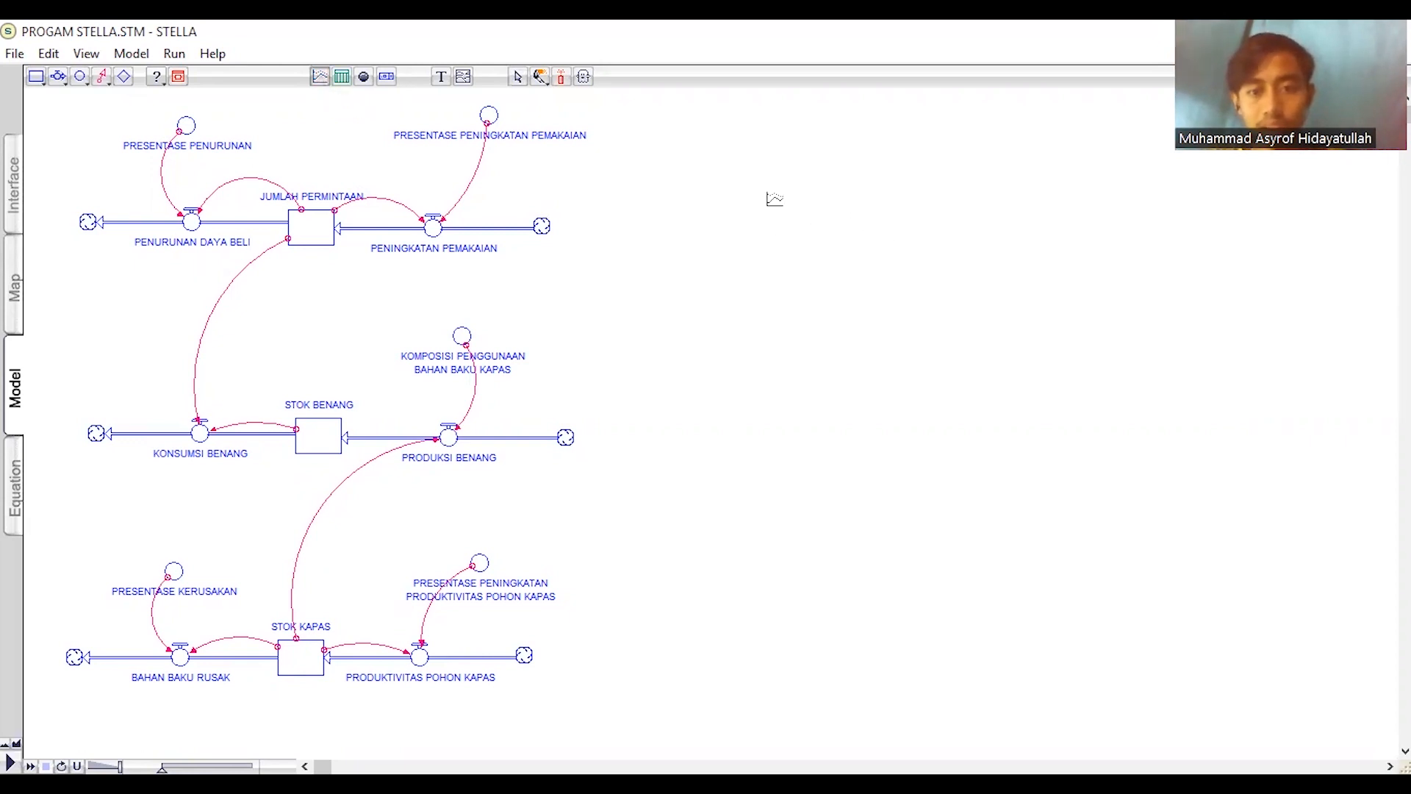
pyautogui.click(775, 198)
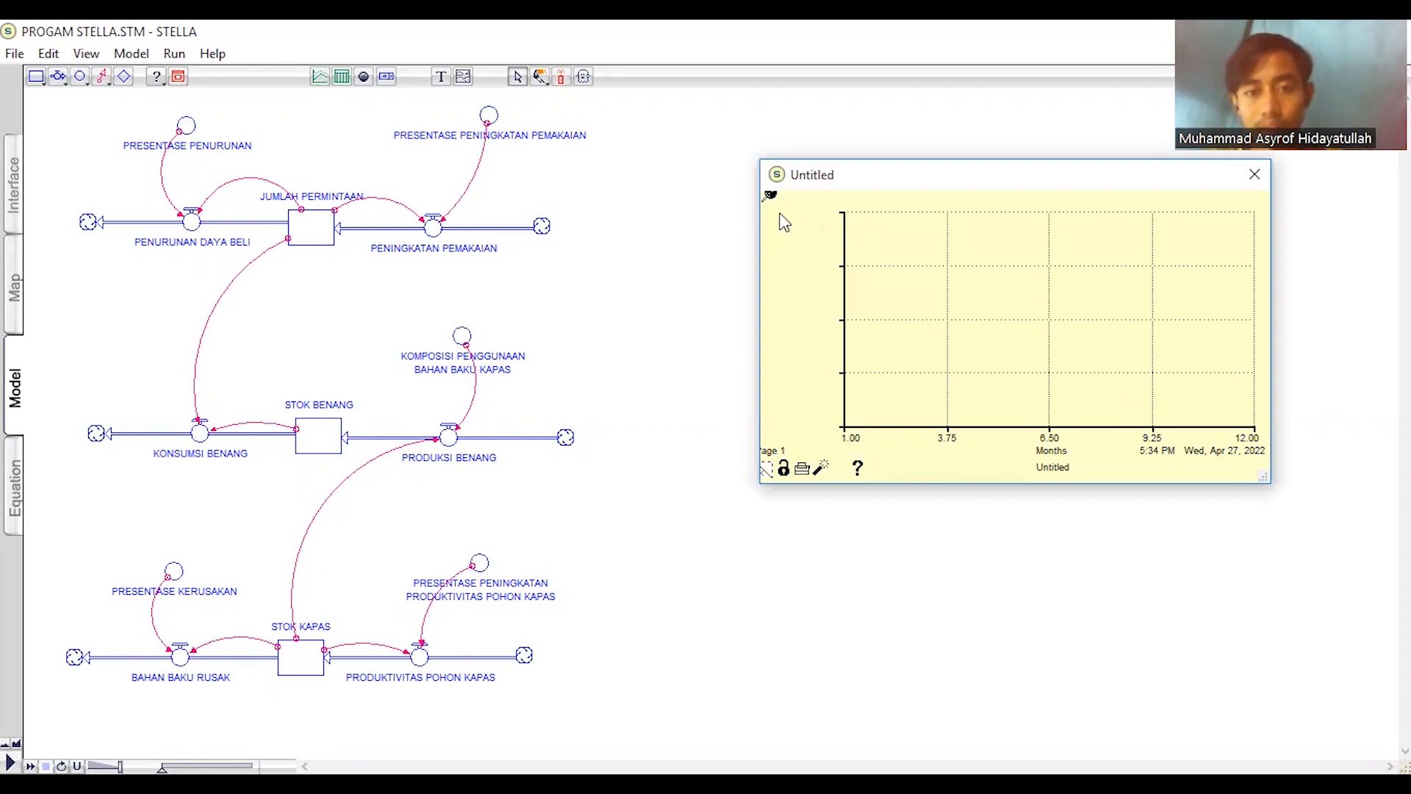
# - Define the graph pad as a time series plotting the stocks JUMLAH_PERMINTAAN, STOK_BENANG and STOK_KAPAS
pyautogui.doubleClick(1036, 343)
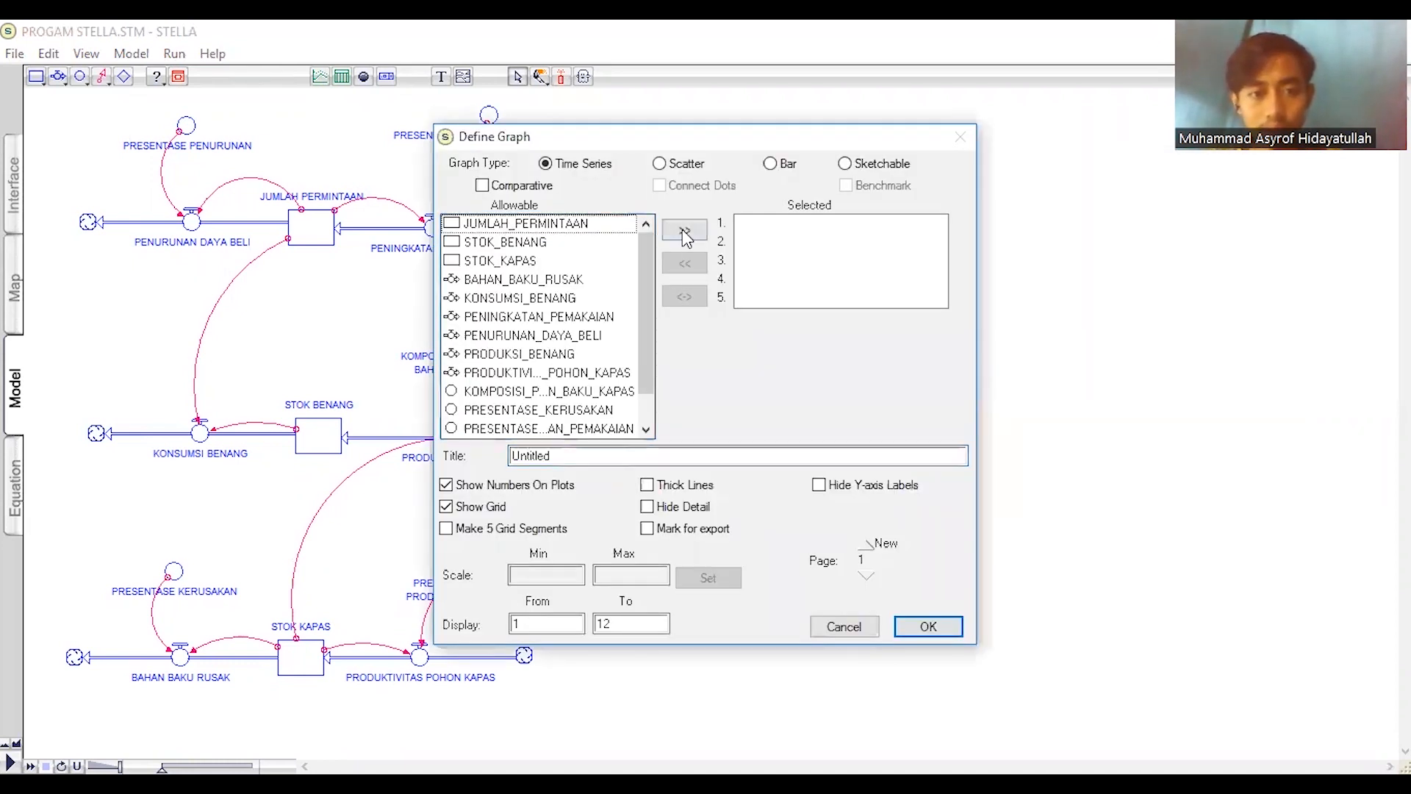
pyautogui.click(683, 231)
pyautogui.click(506, 242)
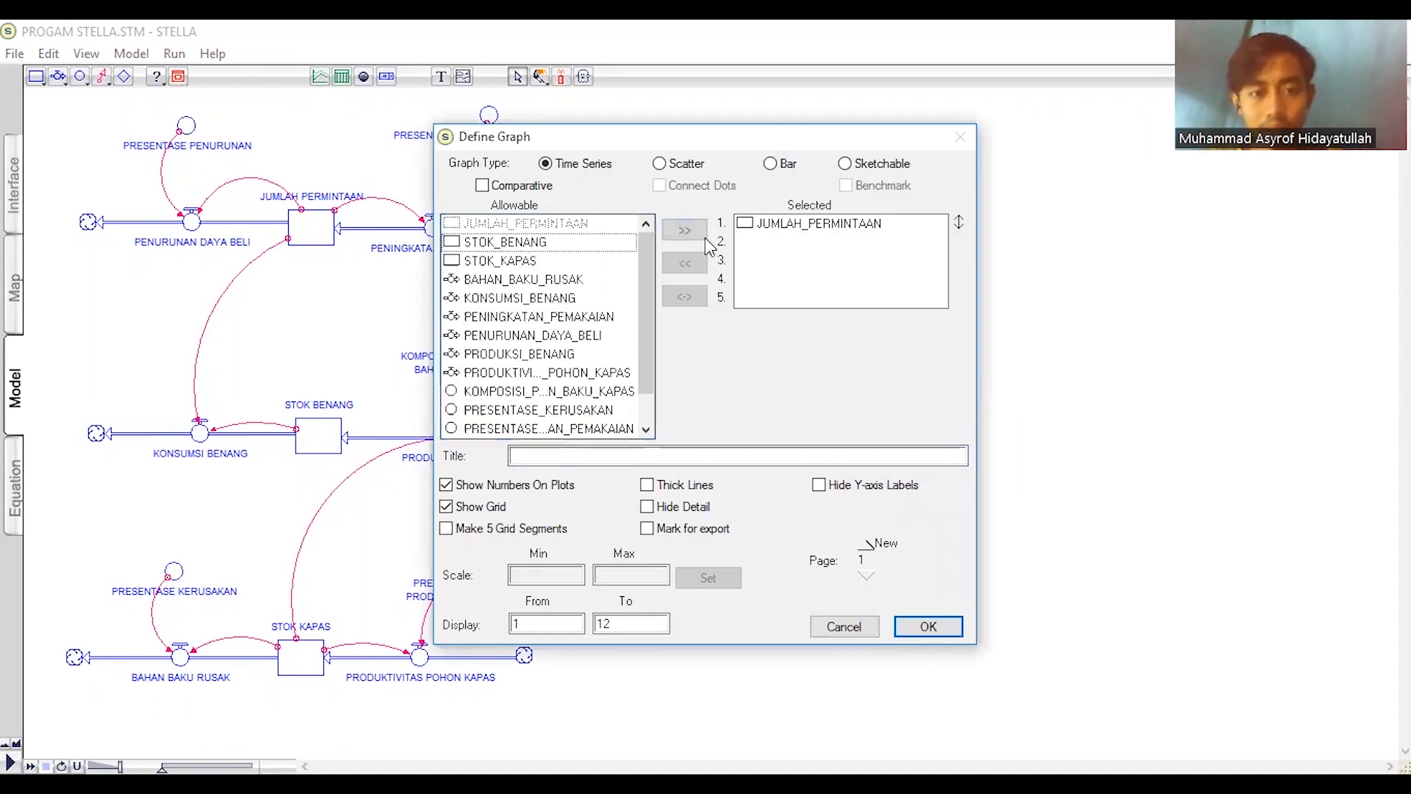
pyautogui.click(684, 231)
pyautogui.click(523, 259)
pyautogui.click(683, 231)
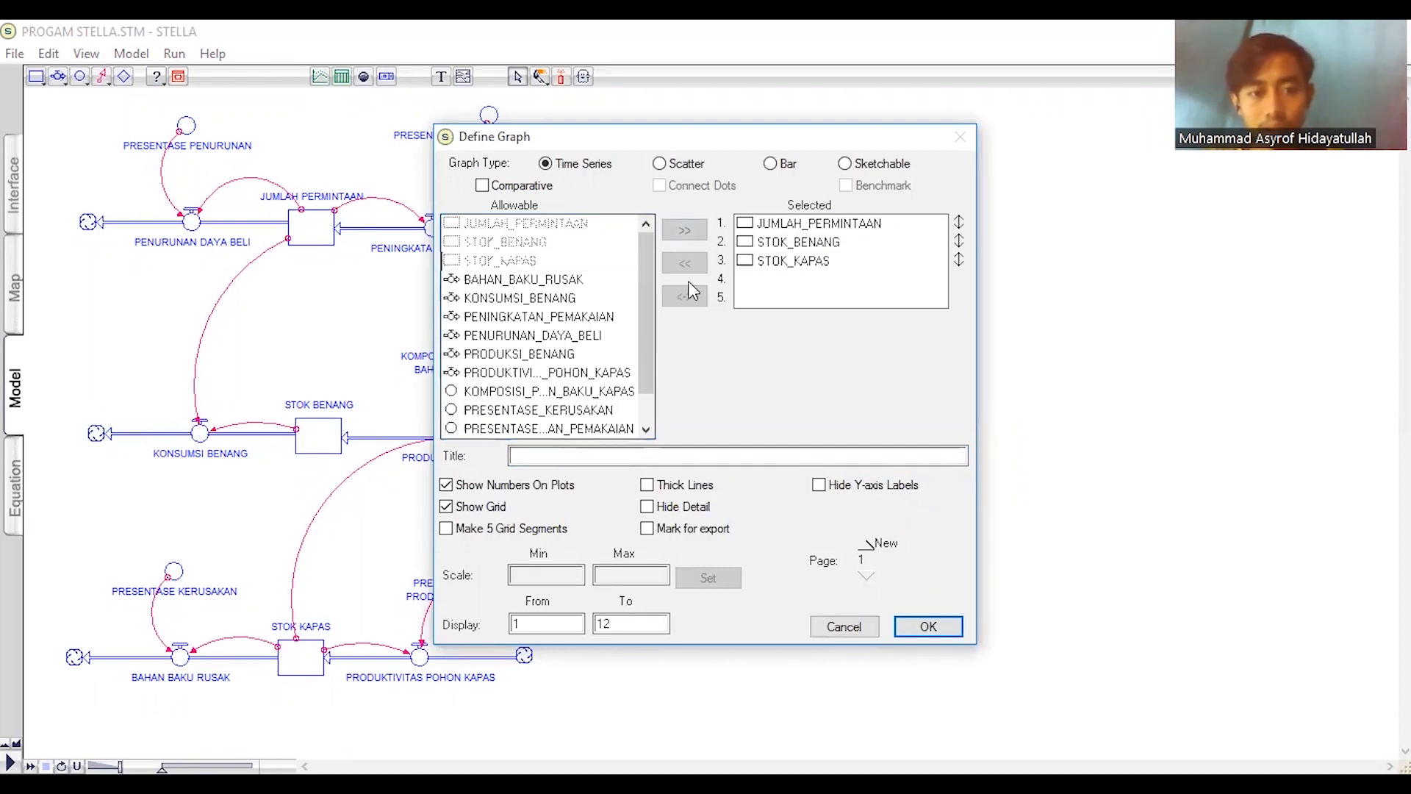
# - Add the PRODUKSI_BENANG and KONSUMSI_BENANG flows to the plotted variables and pin the graph to the model
pyautogui.click(542, 353)
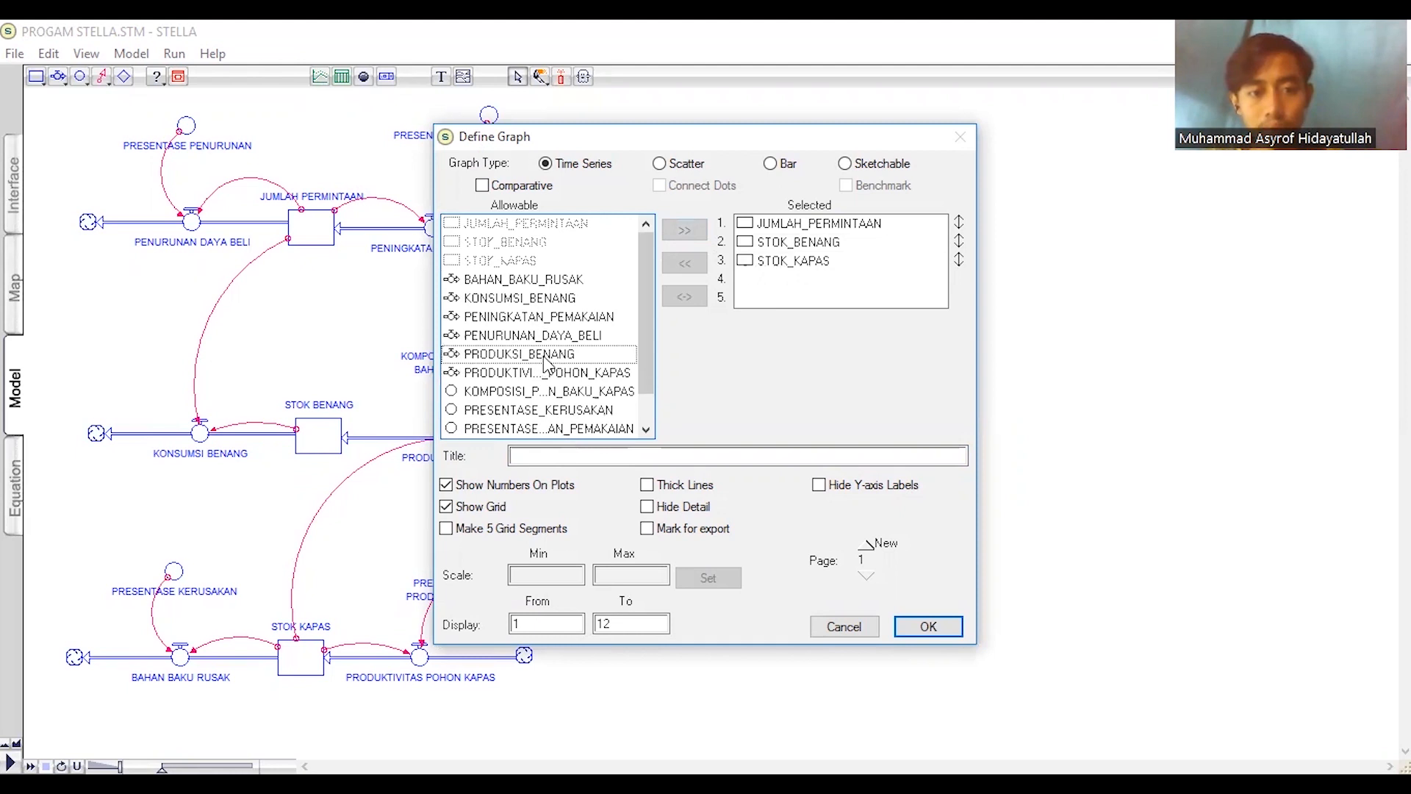
pyautogui.click(683, 231)
pyautogui.click(504, 299)
pyautogui.click(683, 231)
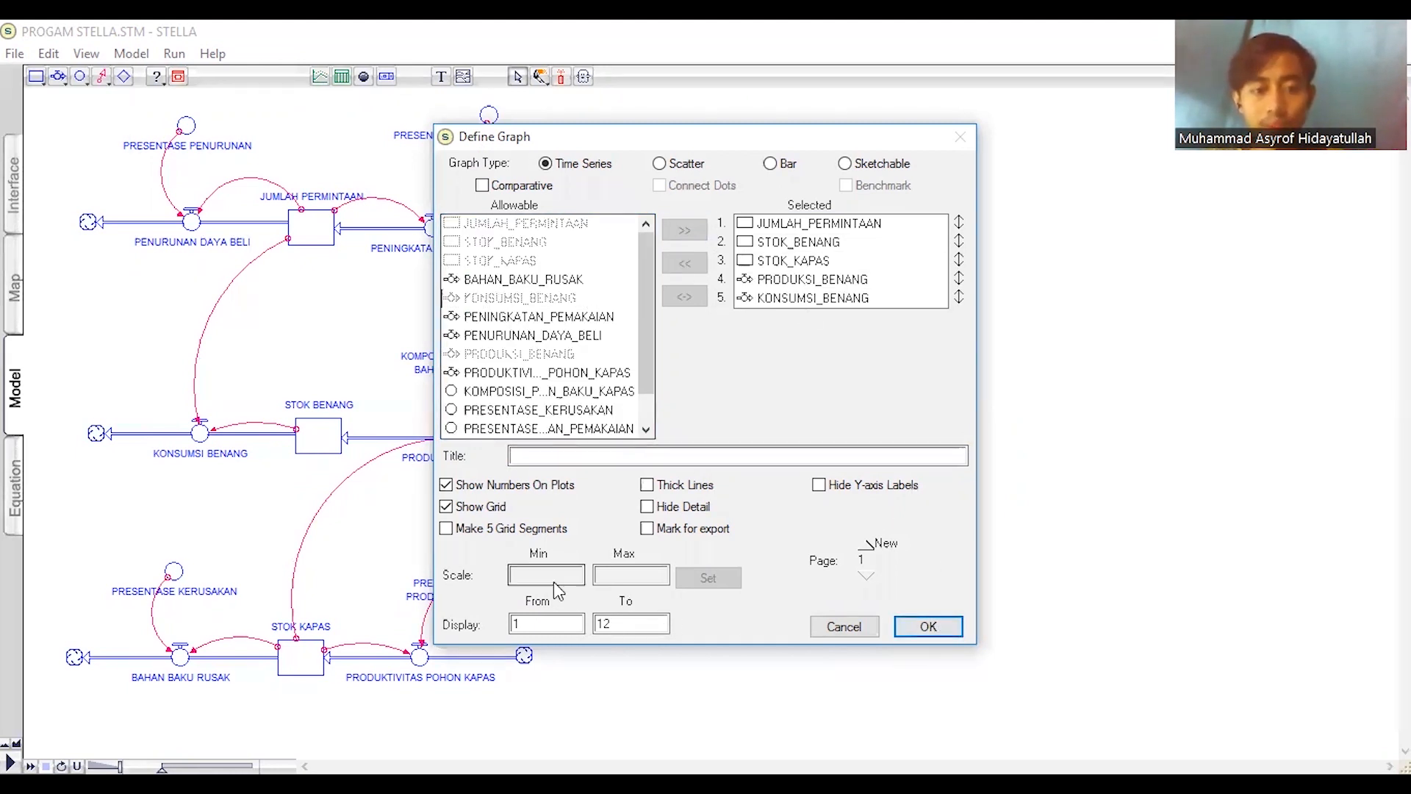
pyautogui.click(929, 631)
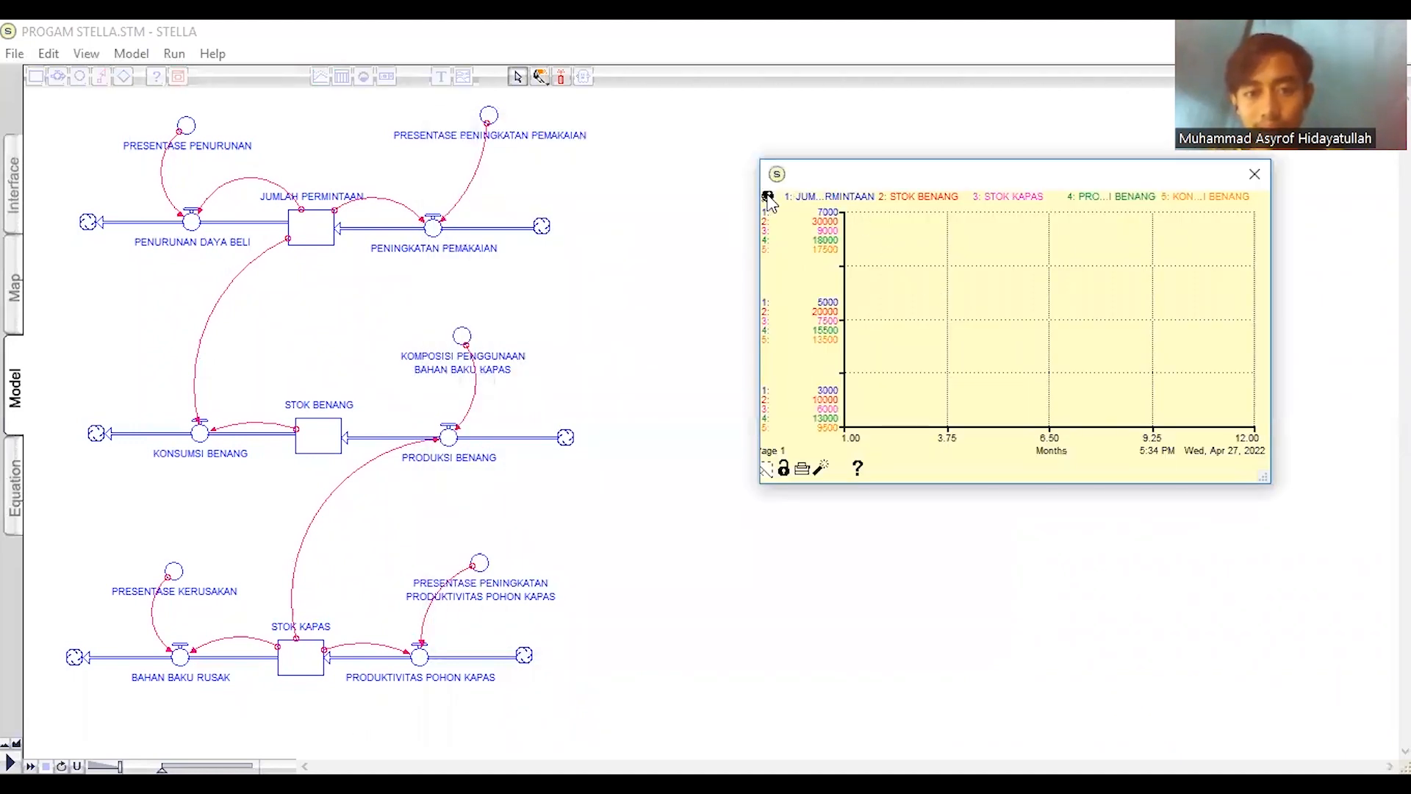
pyautogui.click(767, 196)
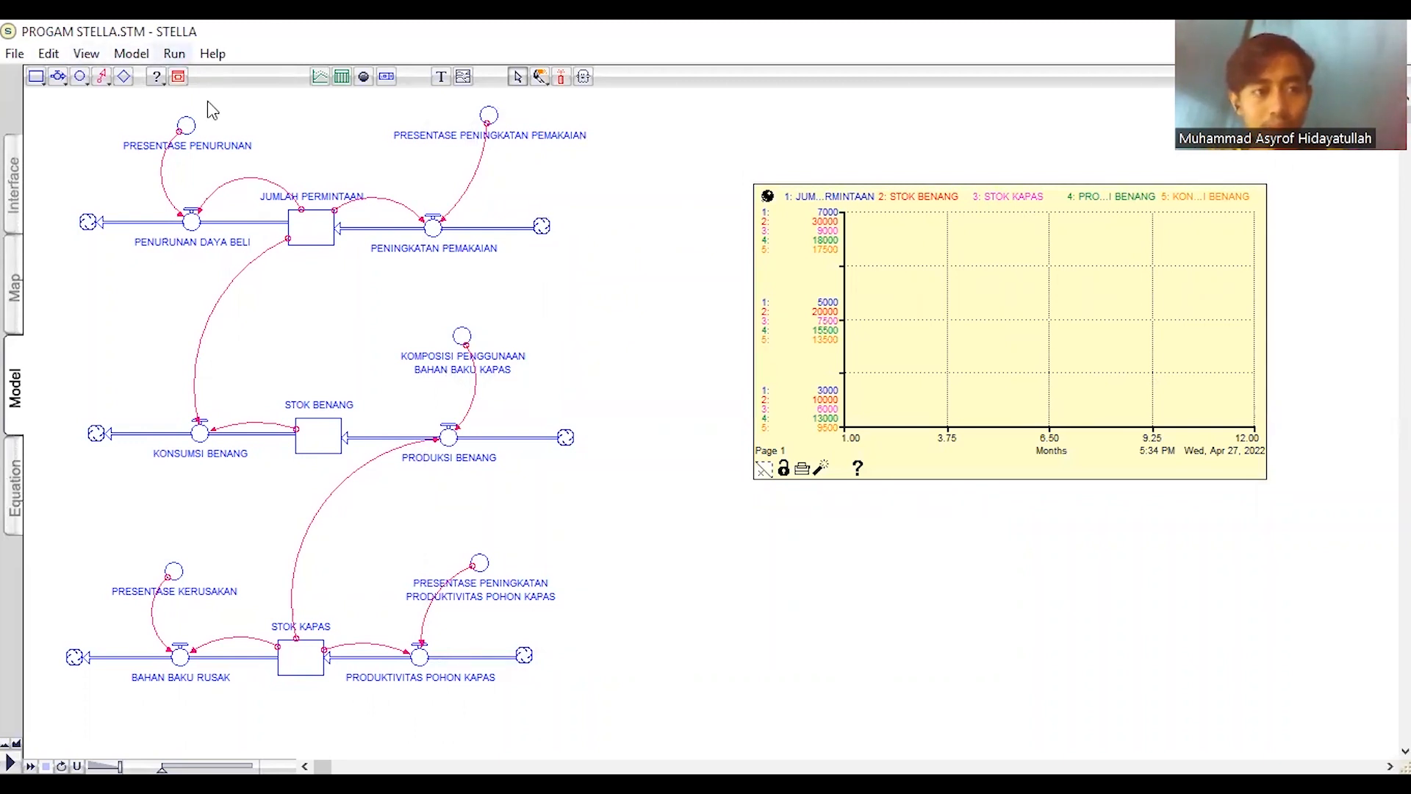
# - Confirm the existing run specs and run the simulation to plot the curves on the graph
pyautogui.click(174, 54)
pyautogui.click(254, 207)
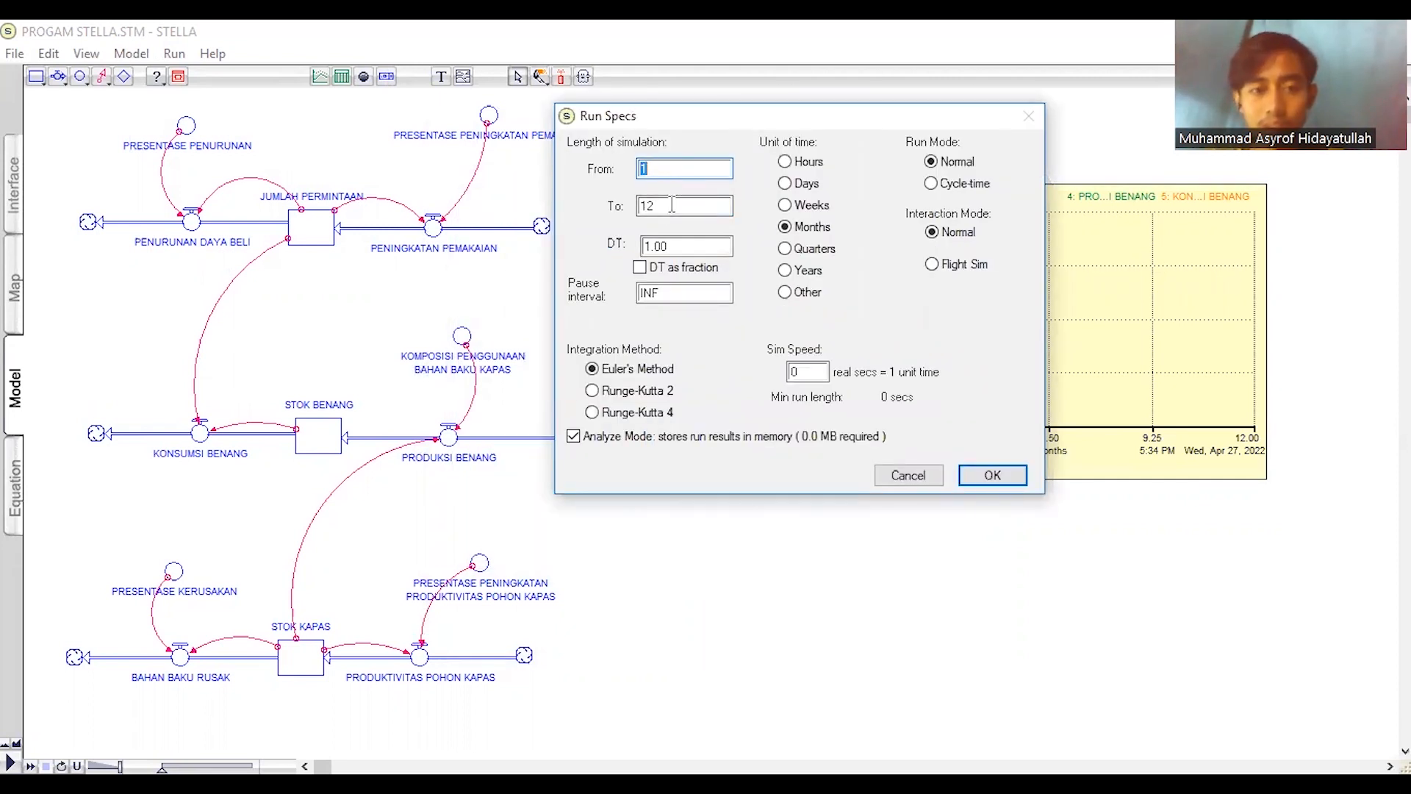
pyautogui.click(991, 475)
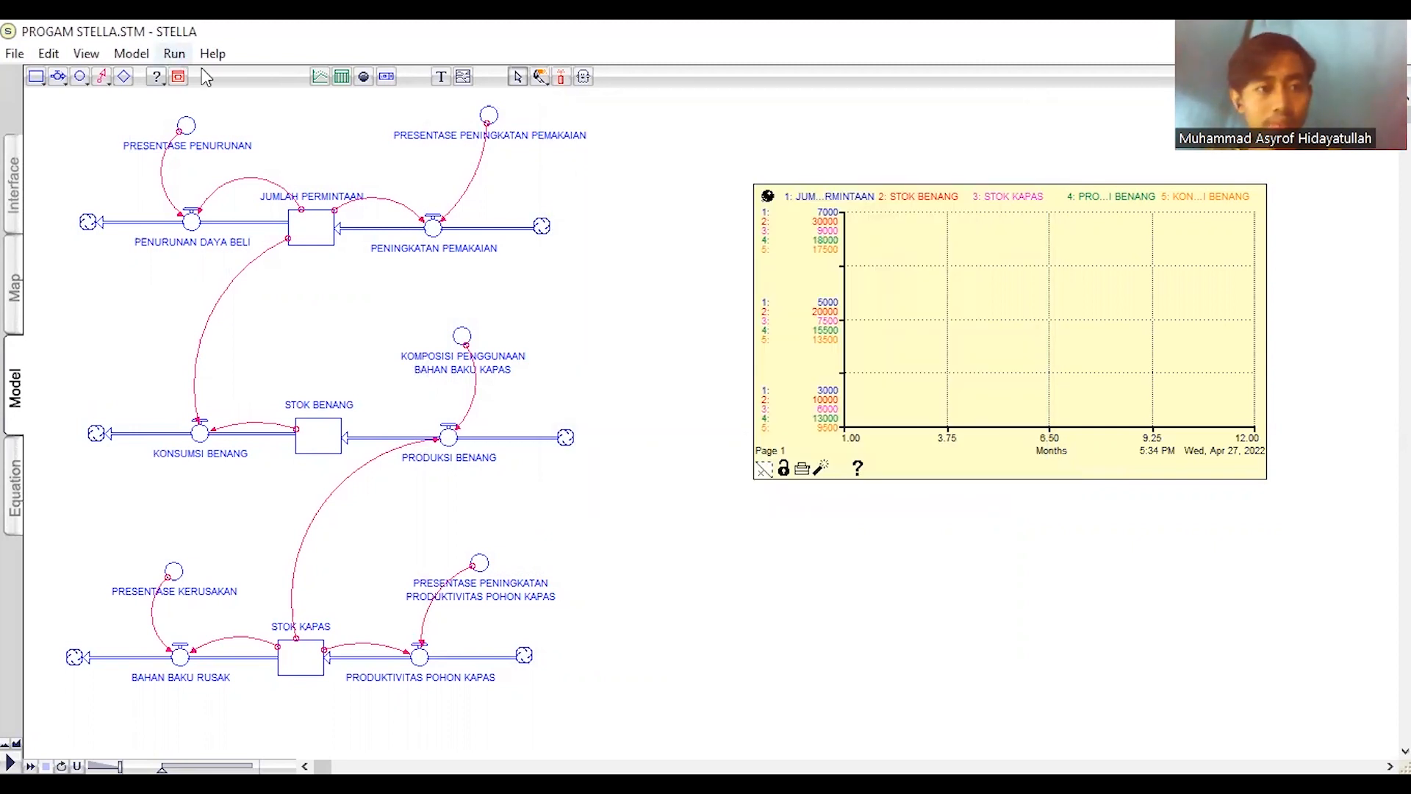
pyautogui.click(174, 54)
pyautogui.click(187, 74)
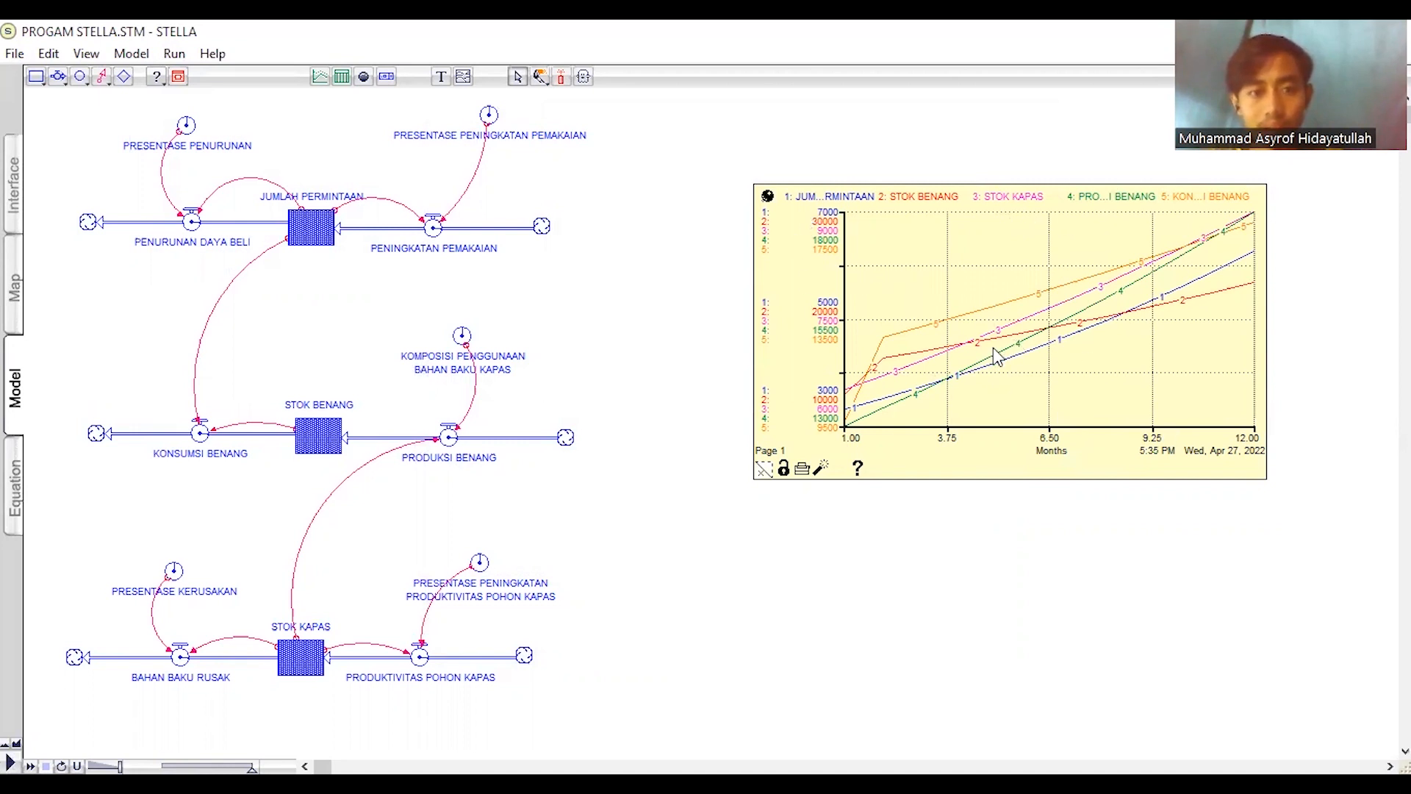
# - Place a new table pad in the empty space below the graph and pin it to the model
pyautogui.click(343, 79)
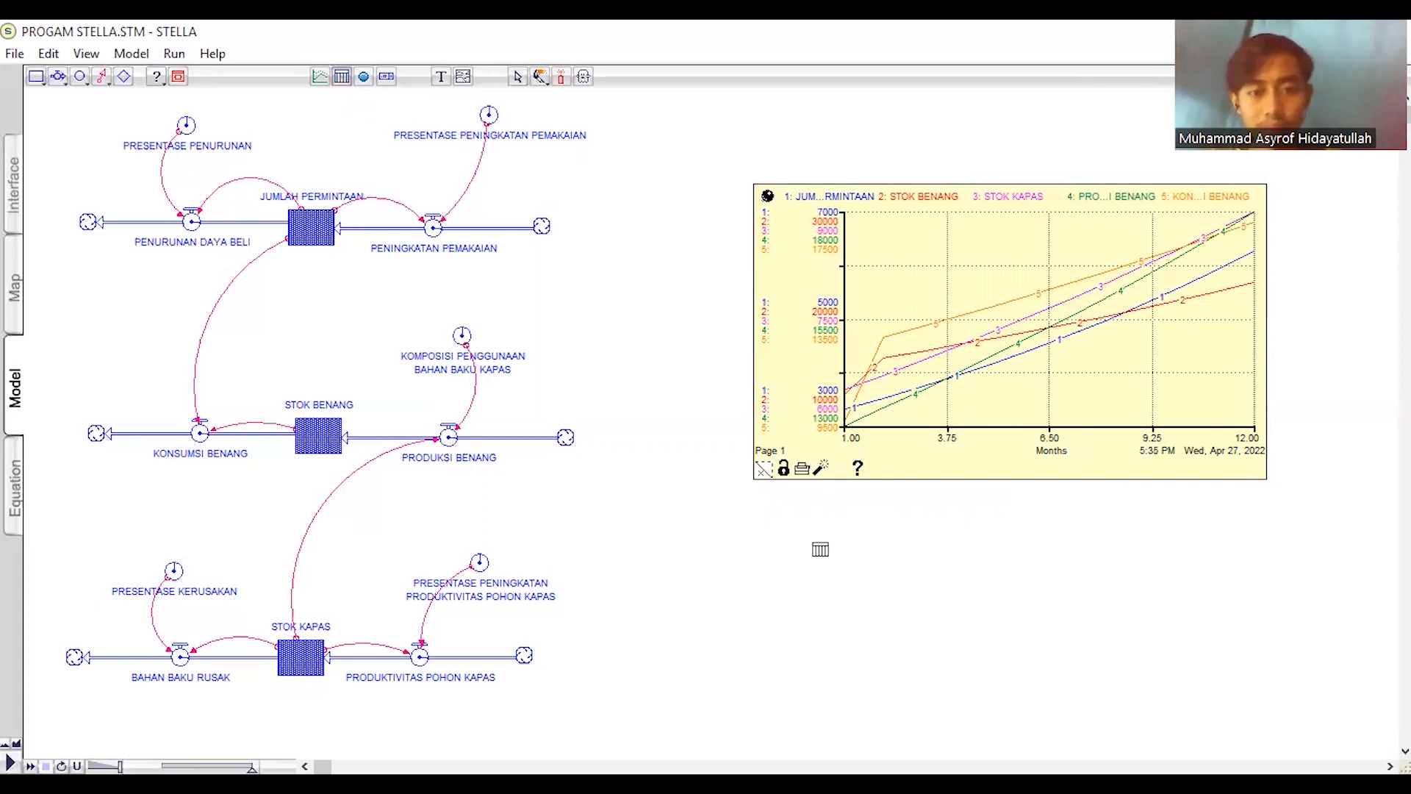
pyautogui.click(988, 508)
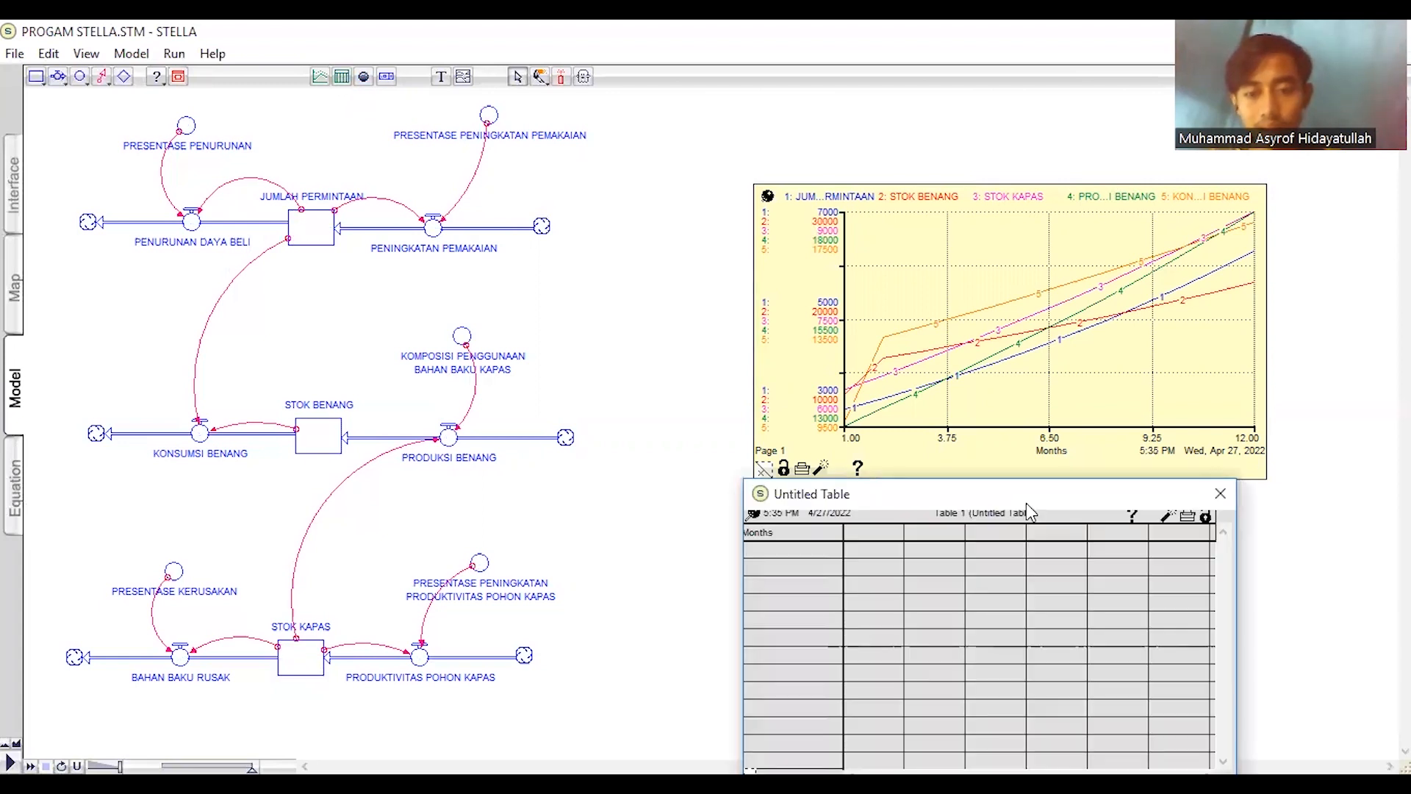
pyautogui.click(799, 523)
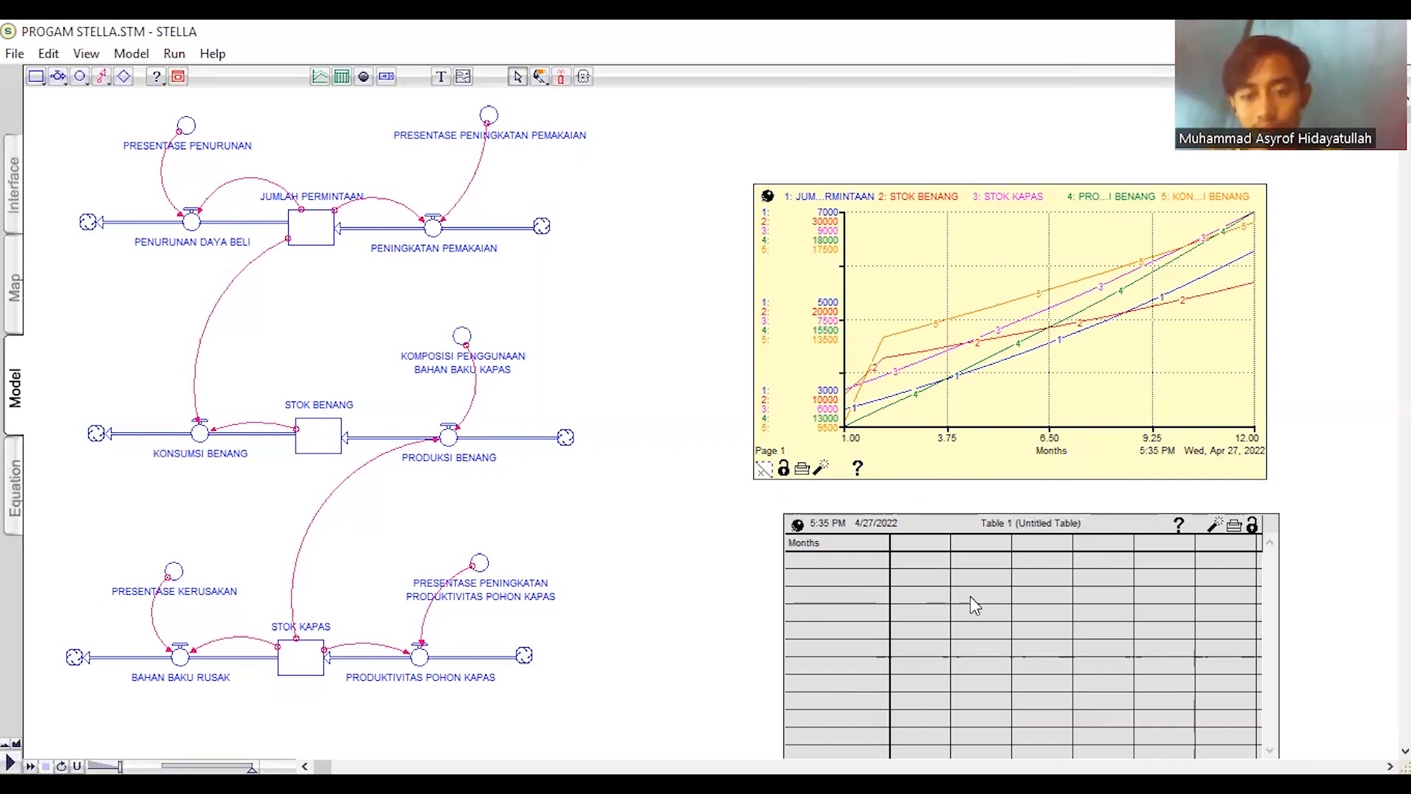
# - Define the table with columns for the stocks JUMLAH_PERMINTAAN, STOK_BENANG and STOK_KAPAS
pyautogui.doubleClick(1036, 647)
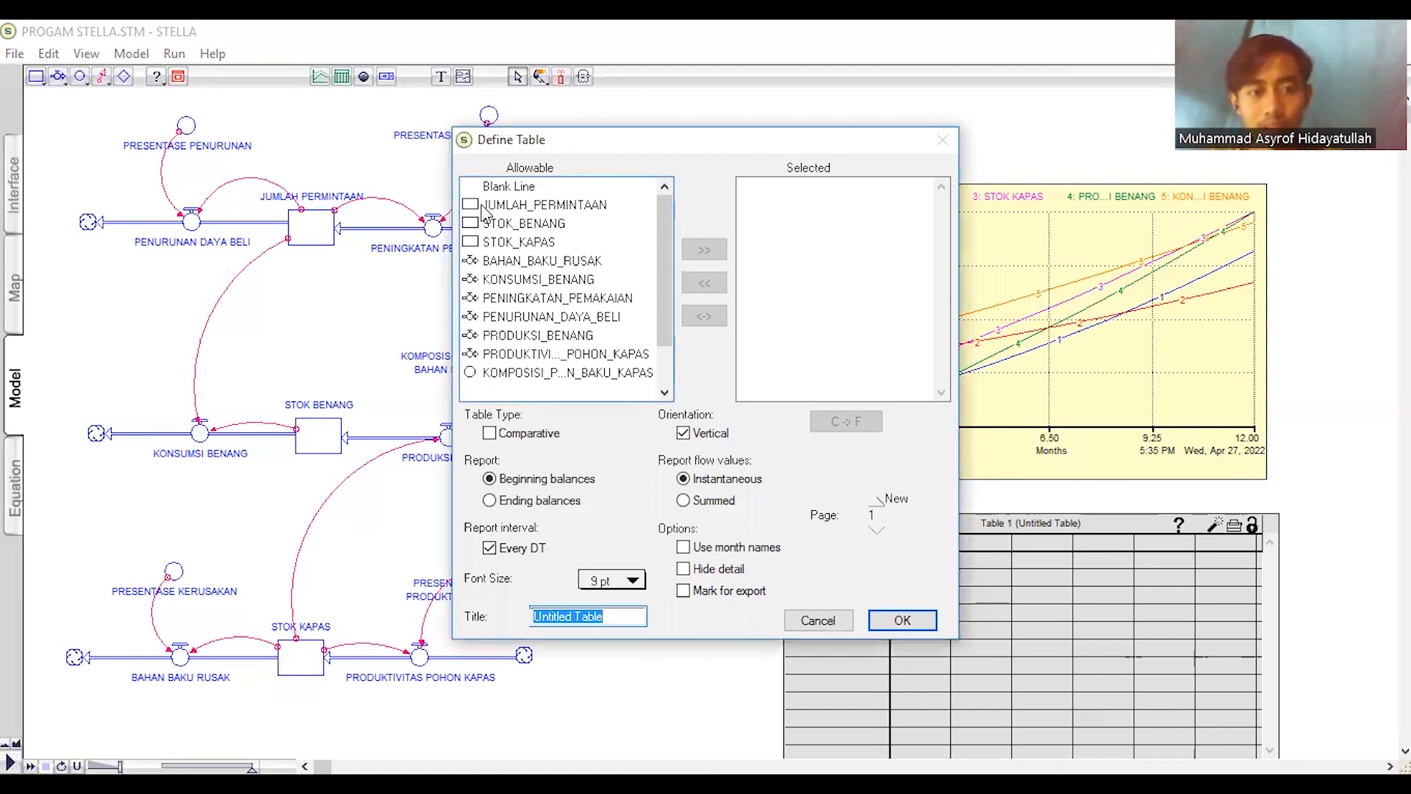
pyautogui.click(544, 204)
pyautogui.click(704, 249)
pyautogui.click(523, 223)
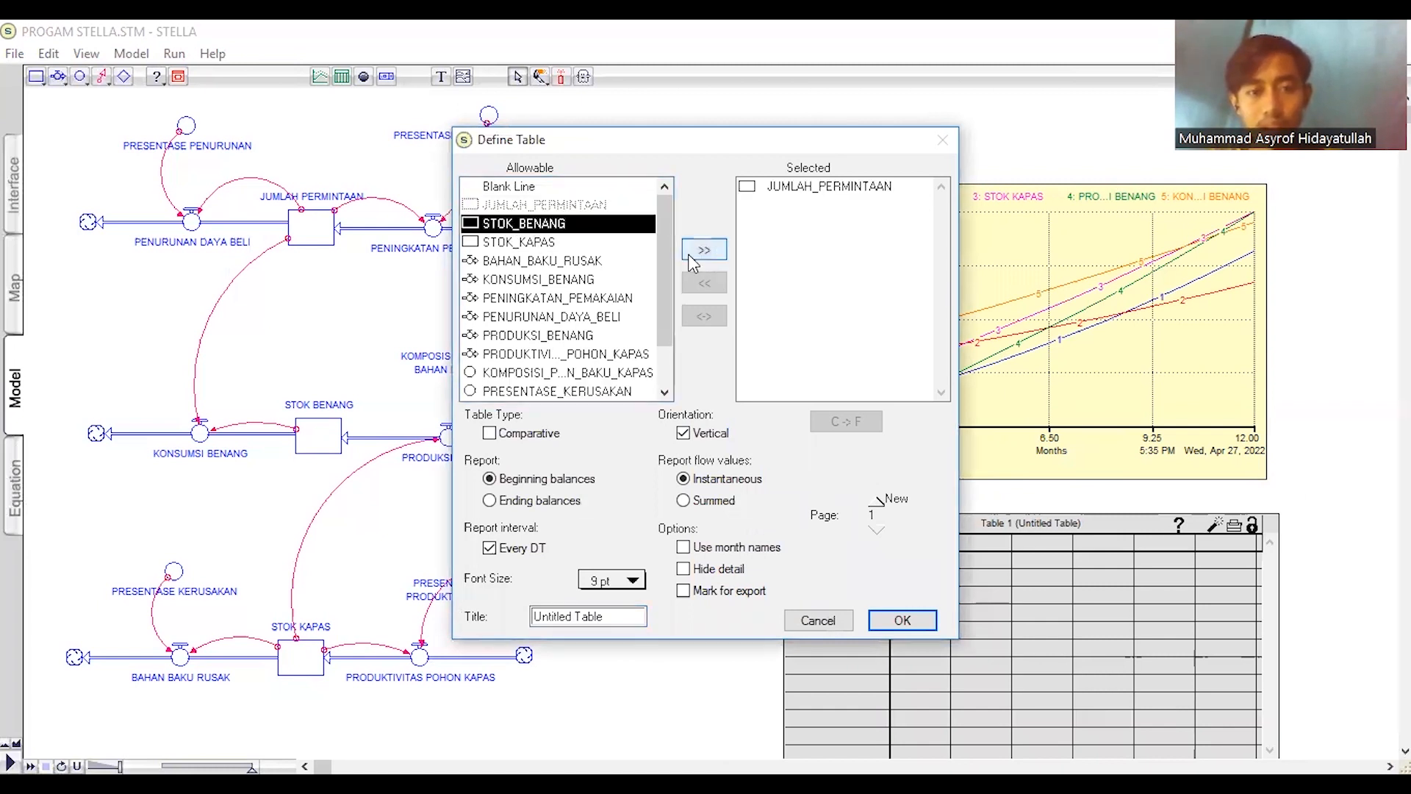
pyautogui.click(704, 250)
pyautogui.click(523, 242)
pyautogui.click(704, 250)
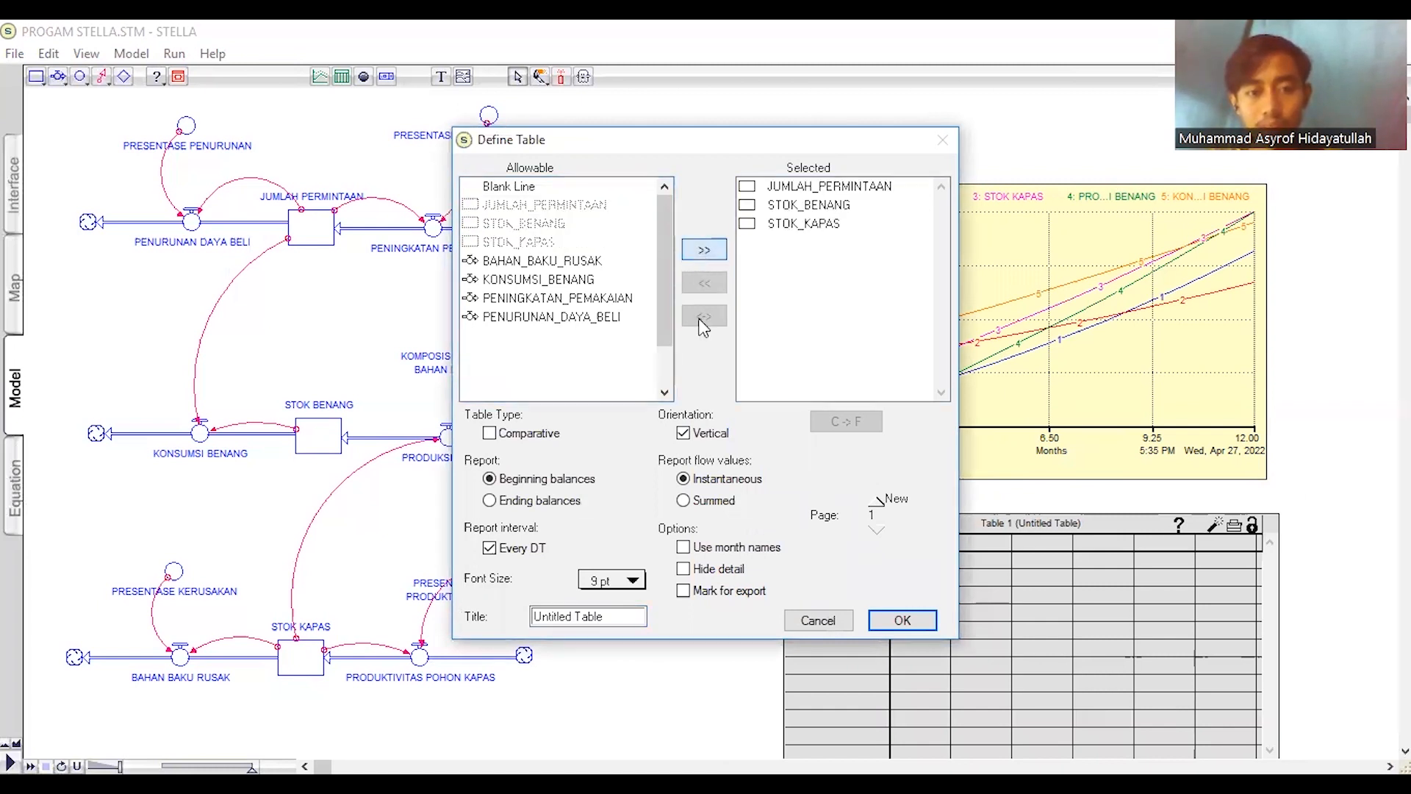
# - Add the KONSUMSI_BENANG and PRODUKSI_BENANG flows as table columns and apply the table definition
pyautogui.click(540, 280)
pyautogui.click(704, 250)
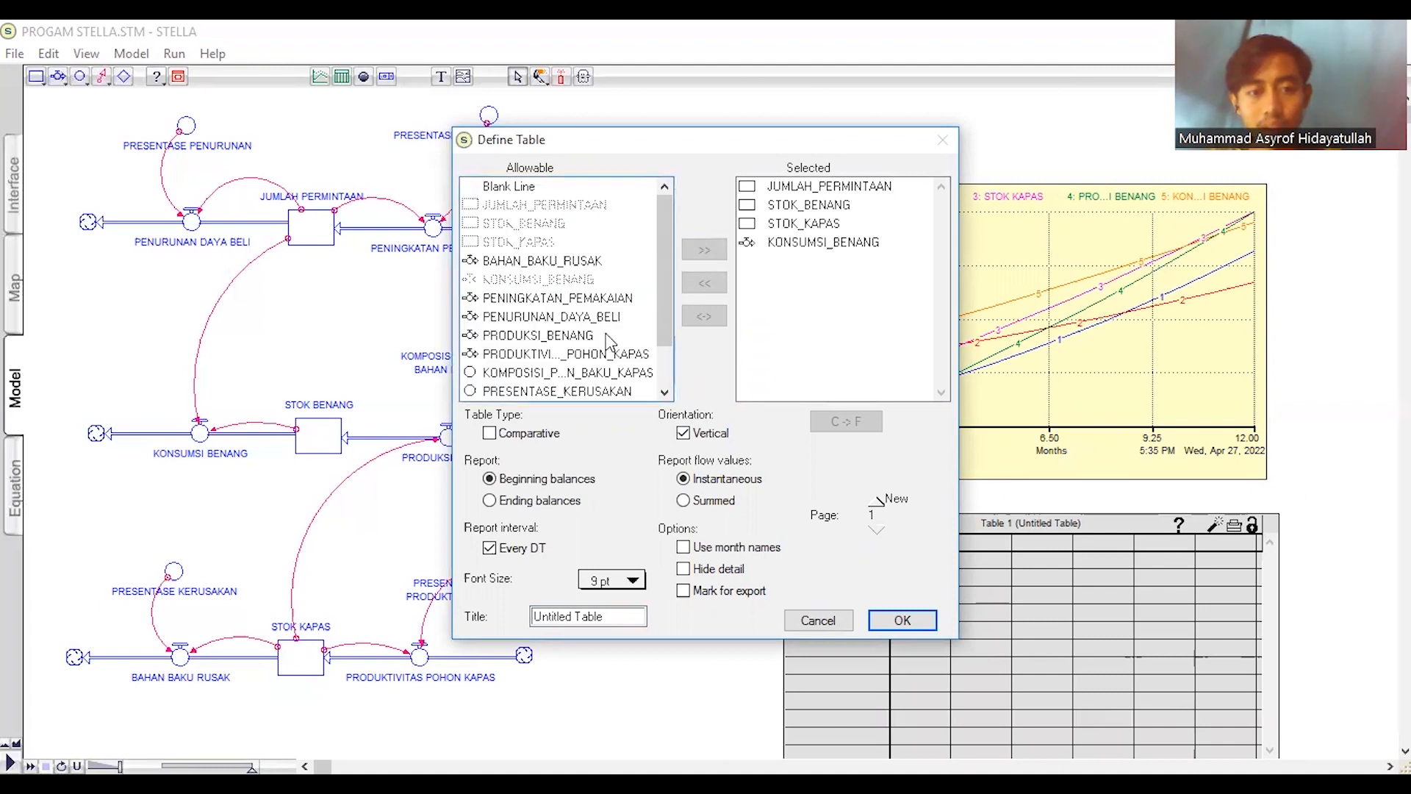
pyautogui.click(588, 337)
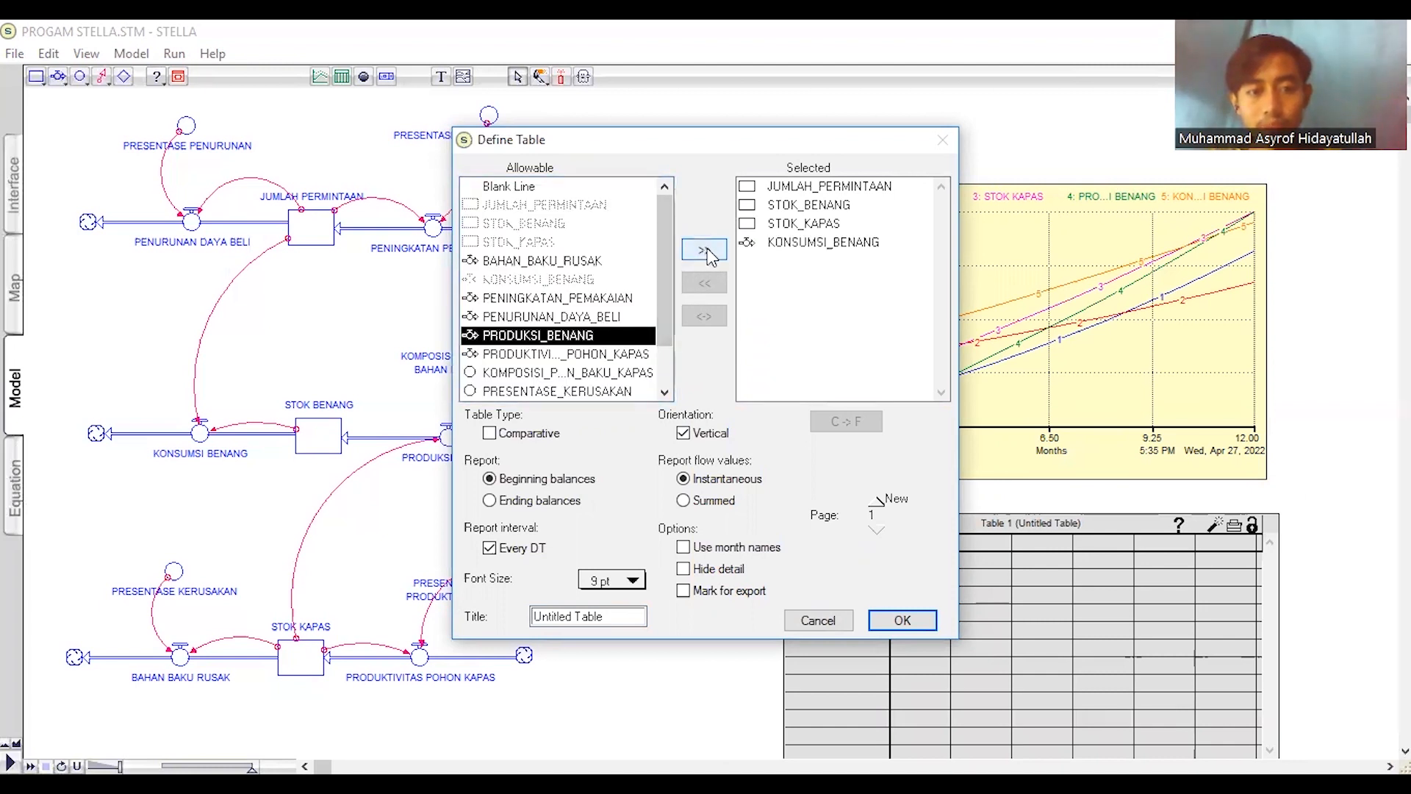
pyautogui.click(704, 250)
pyautogui.click(903, 620)
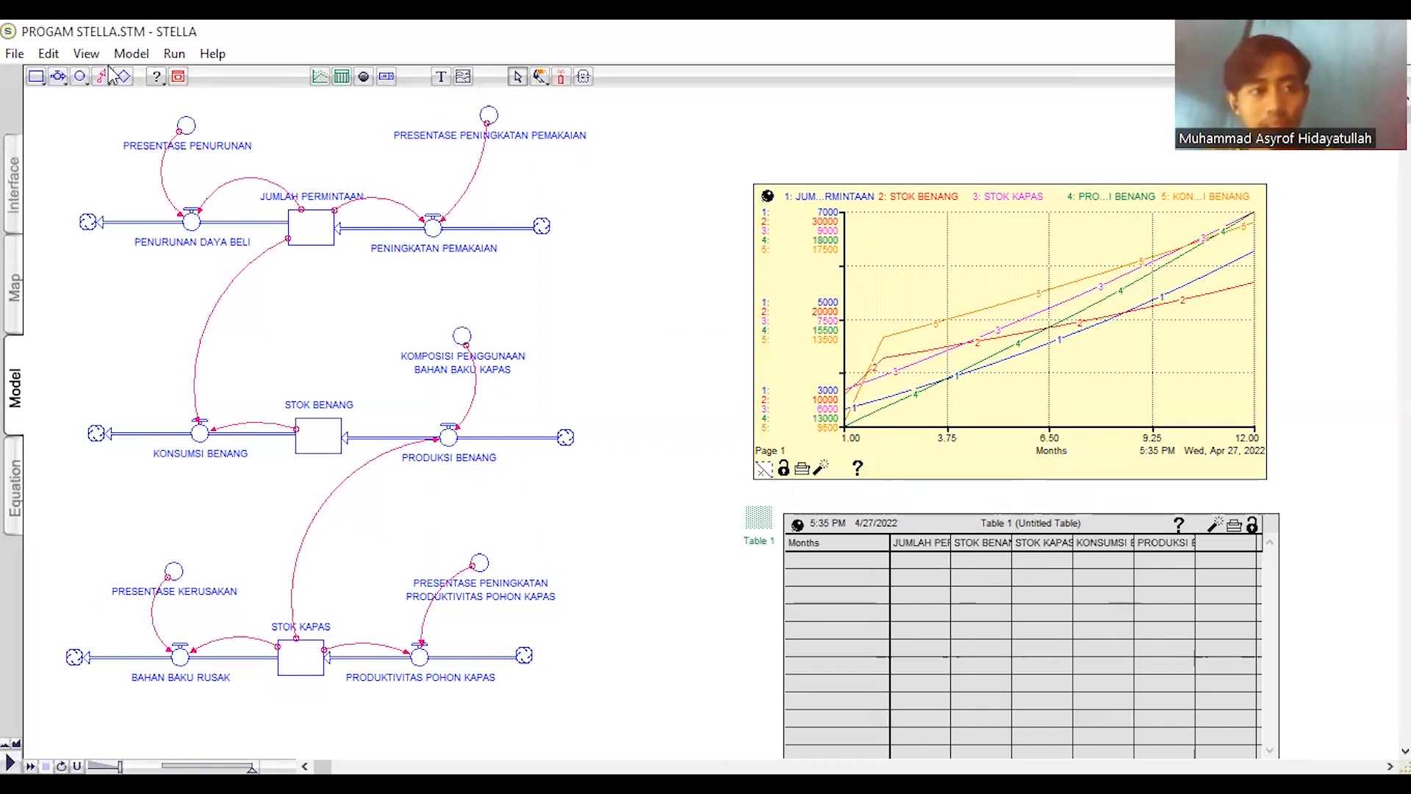
# - Run the simulation again to fill the table and review the results for all months
pyautogui.click(174, 55)
pyautogui.click(186, 78)
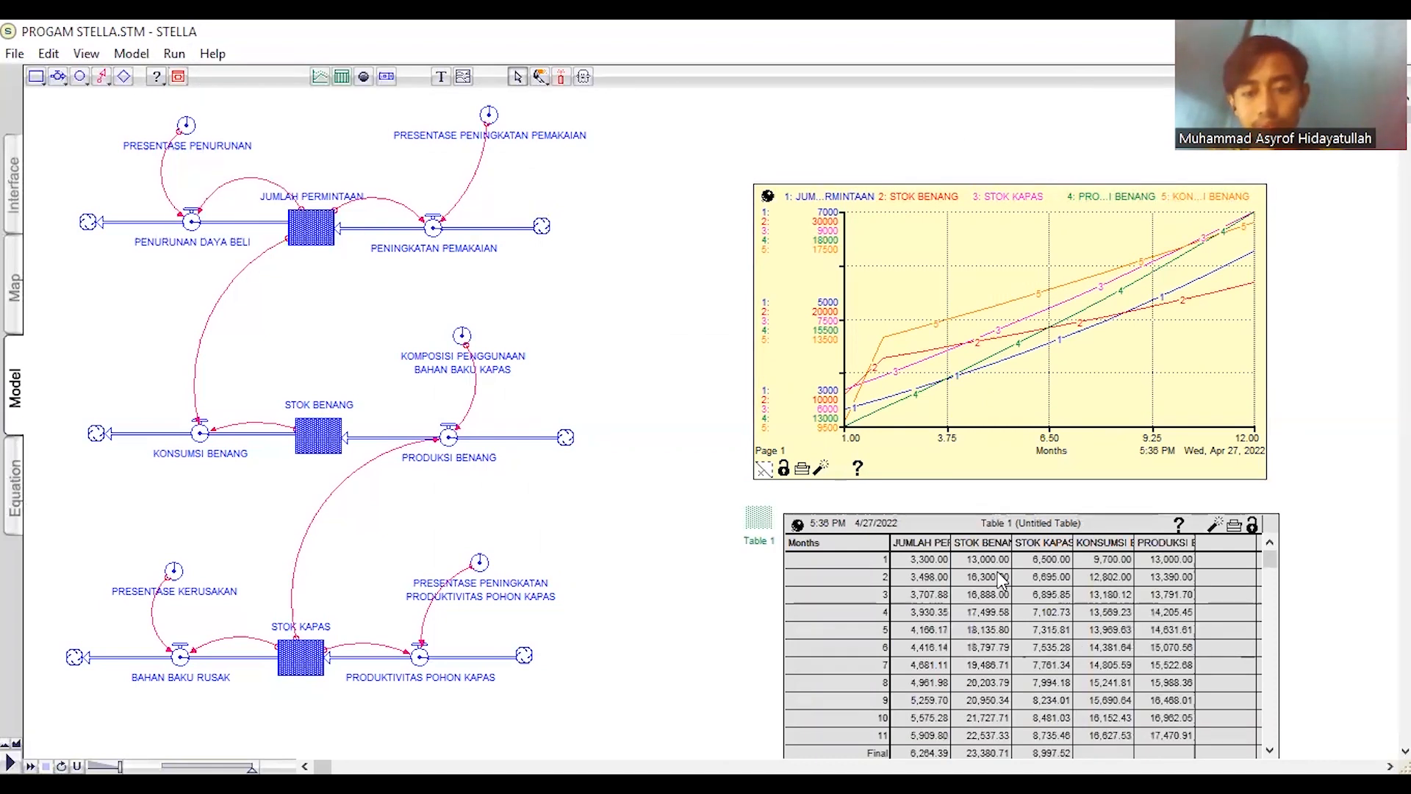
pyautogui.scroll(-2, 1219, 593)
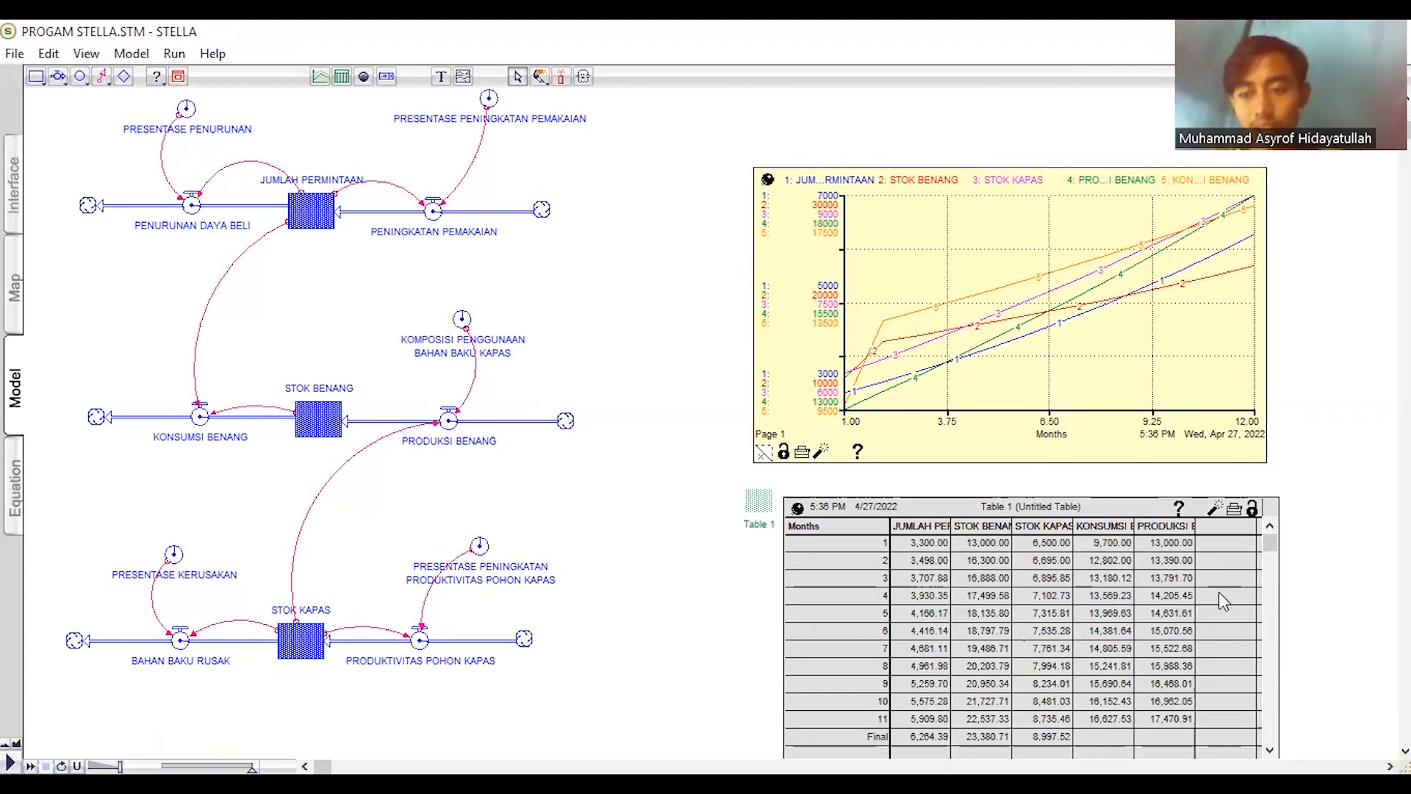
pyautogui.scroll(-2, 1185, 590)
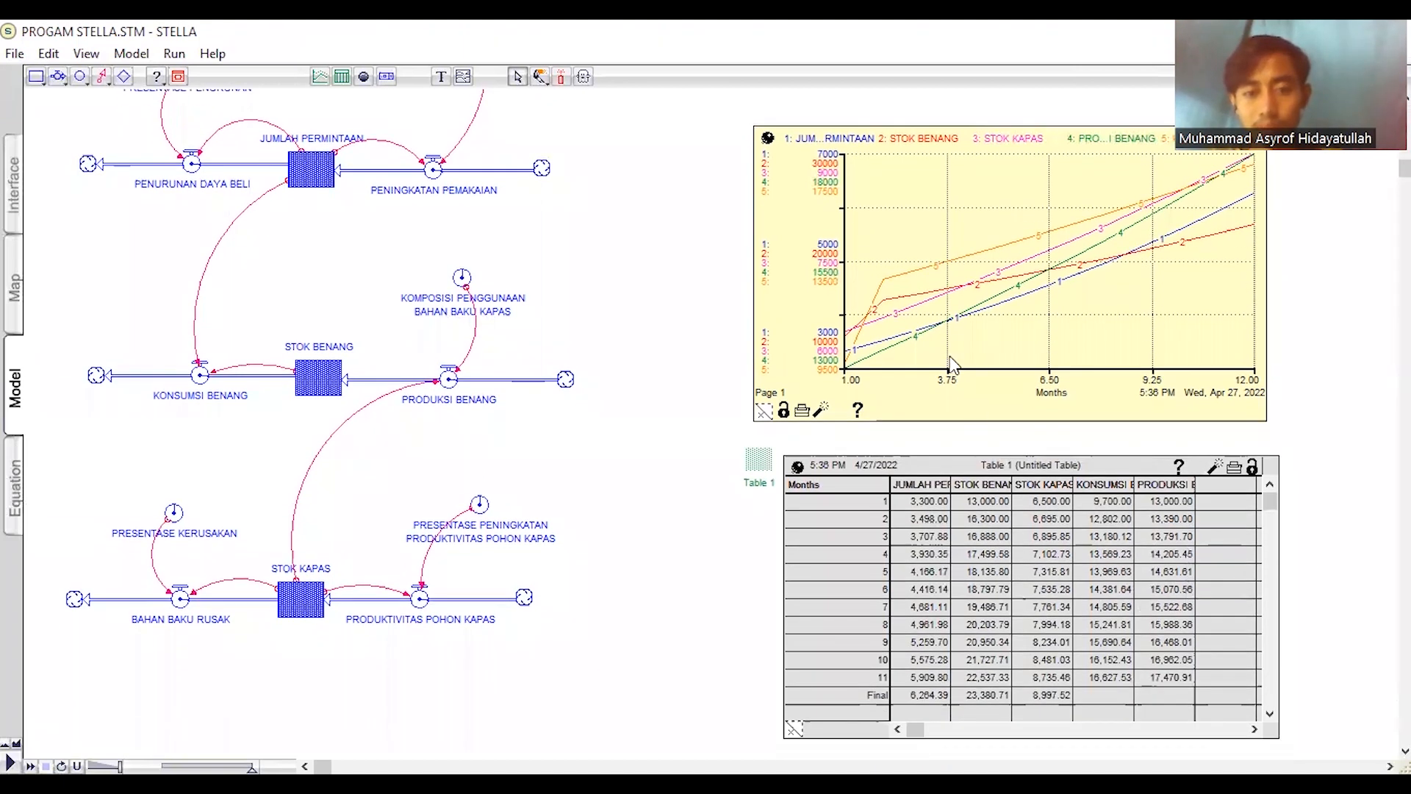